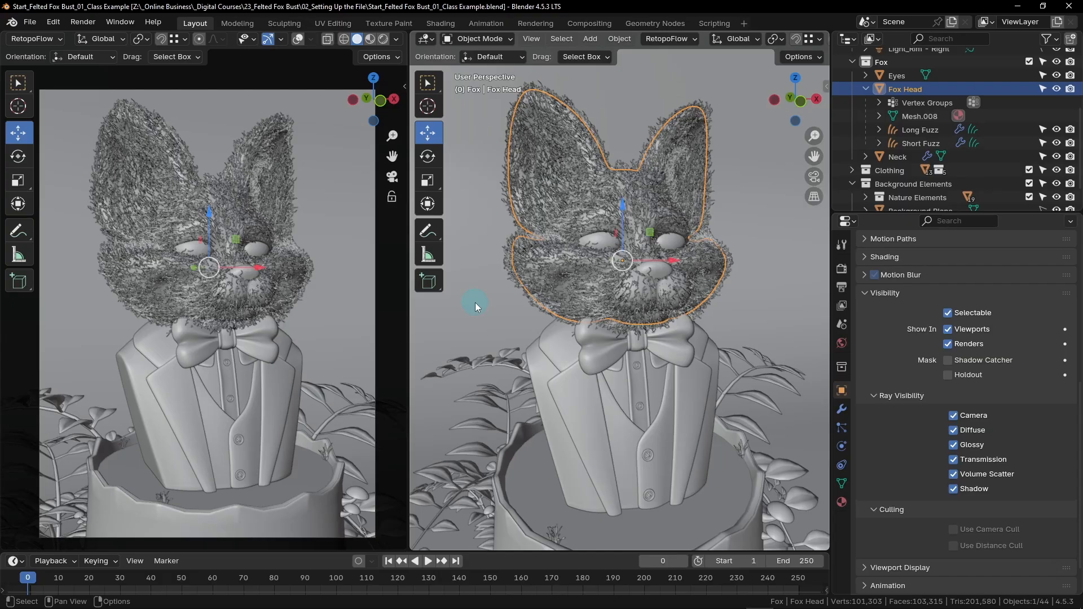
Step: Save the file, then save it under the new name "CLASS PROJECT_Start_Felted Fox Bust_01_Class Example.blend" in the same folder
left_click(30, 24)
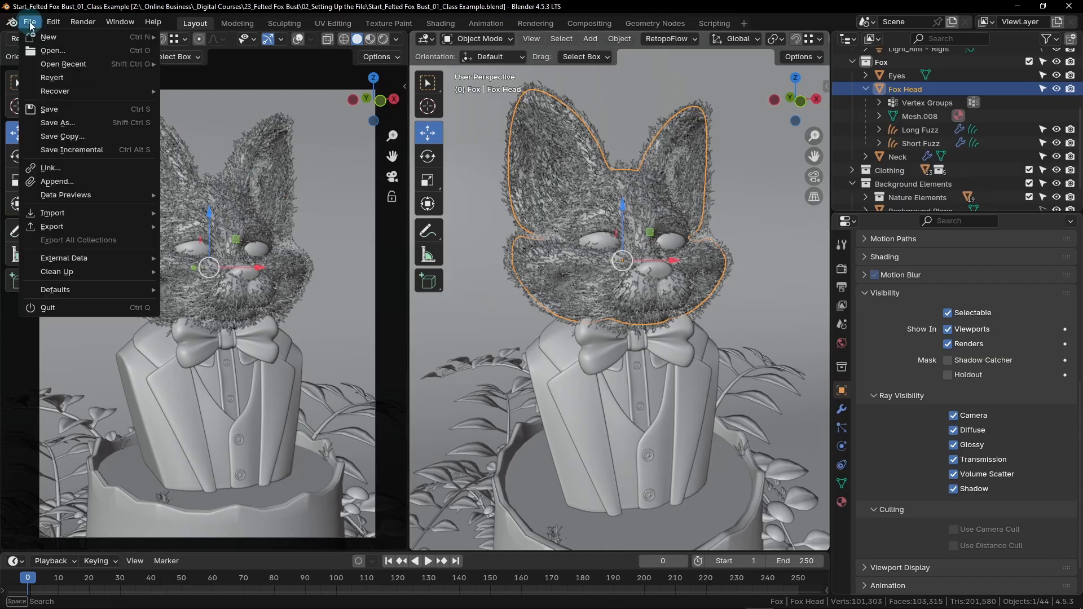
left_click(72, 107)
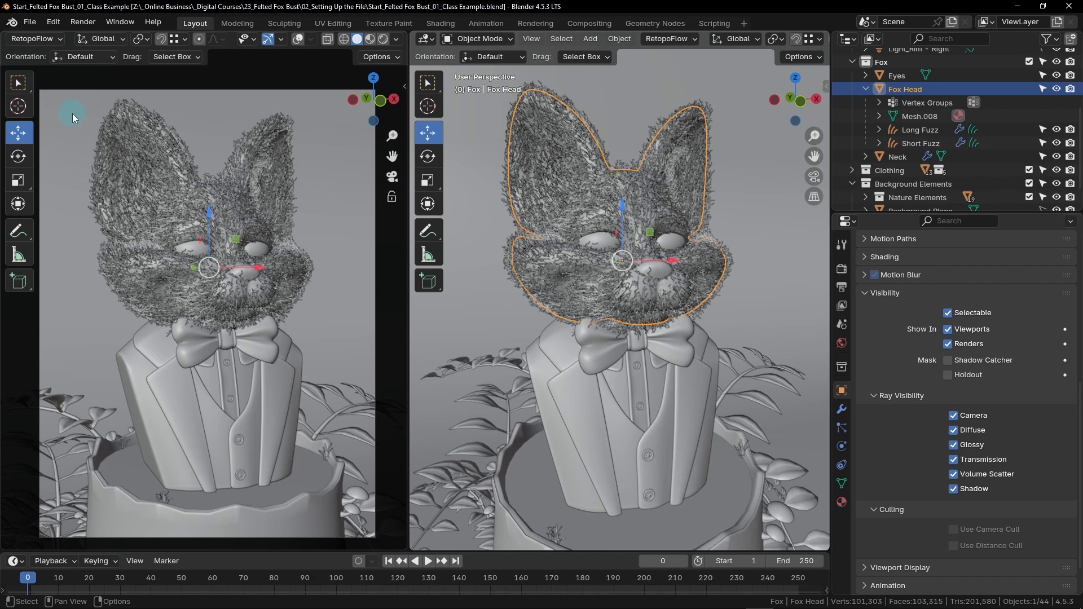
left_click(30, 21)
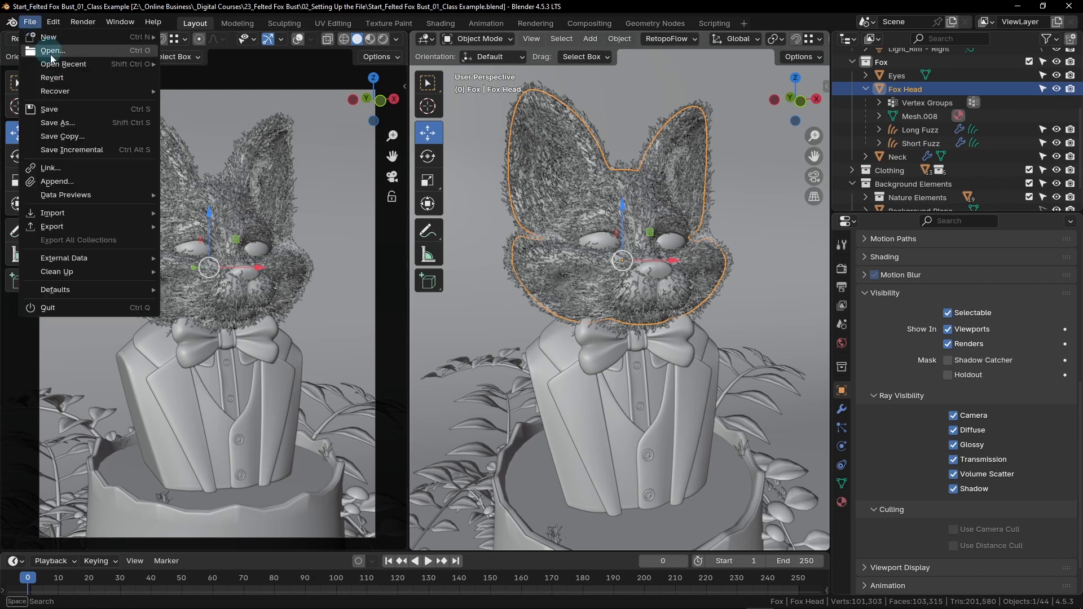
left_click(82, 122)
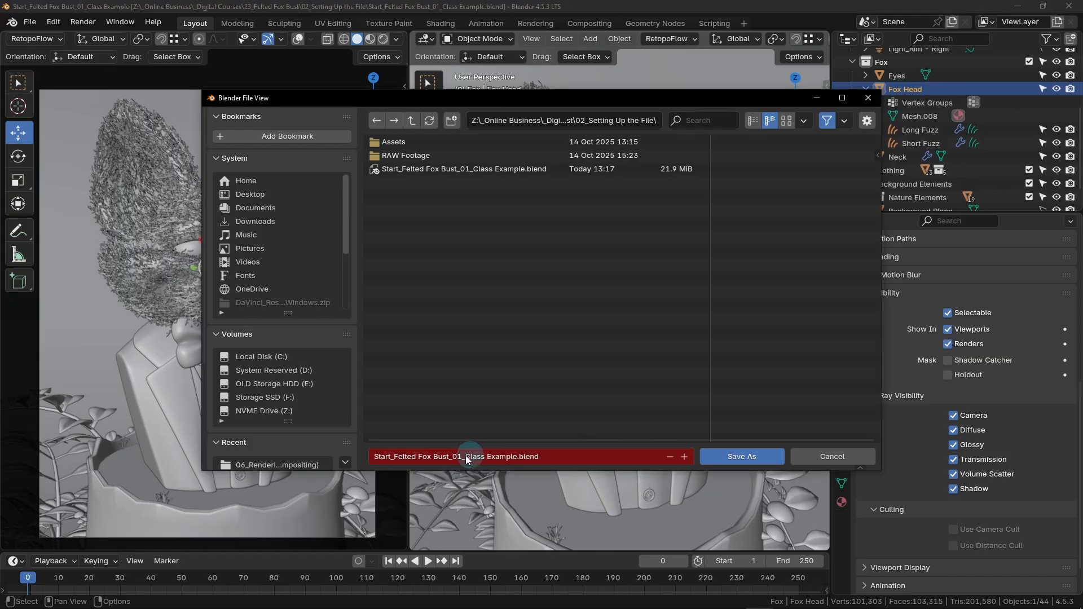
left_click(379, 456)
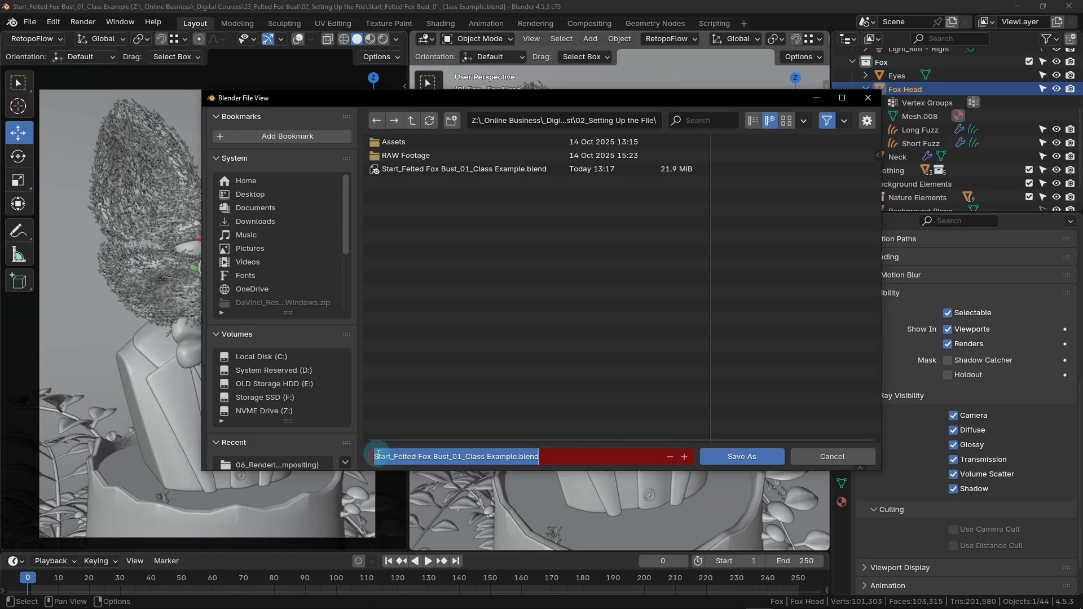
left_click(375, 457)
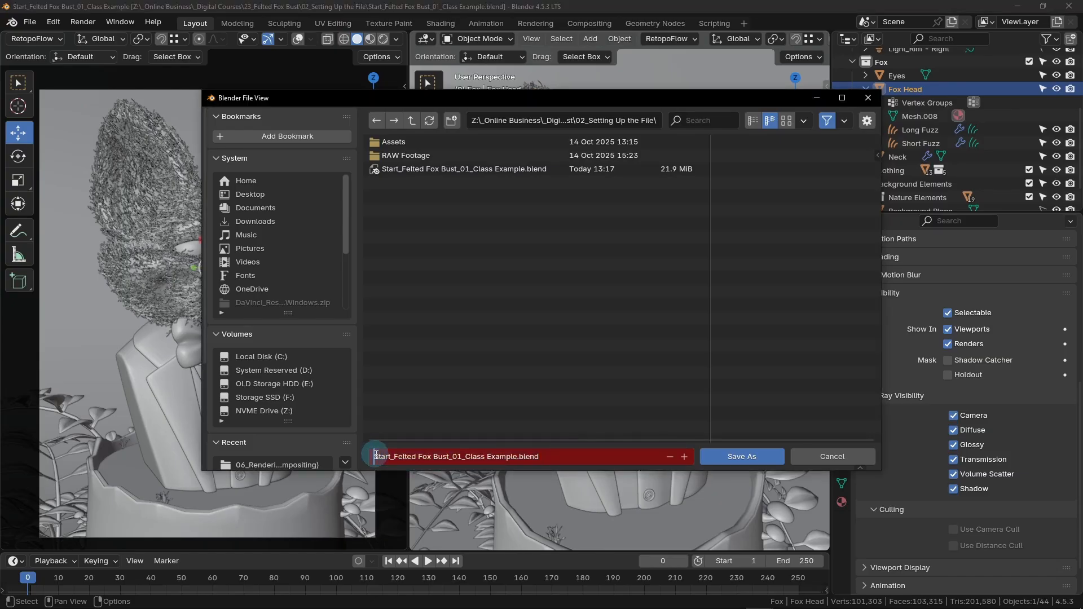
type("CLASS PROJECT")
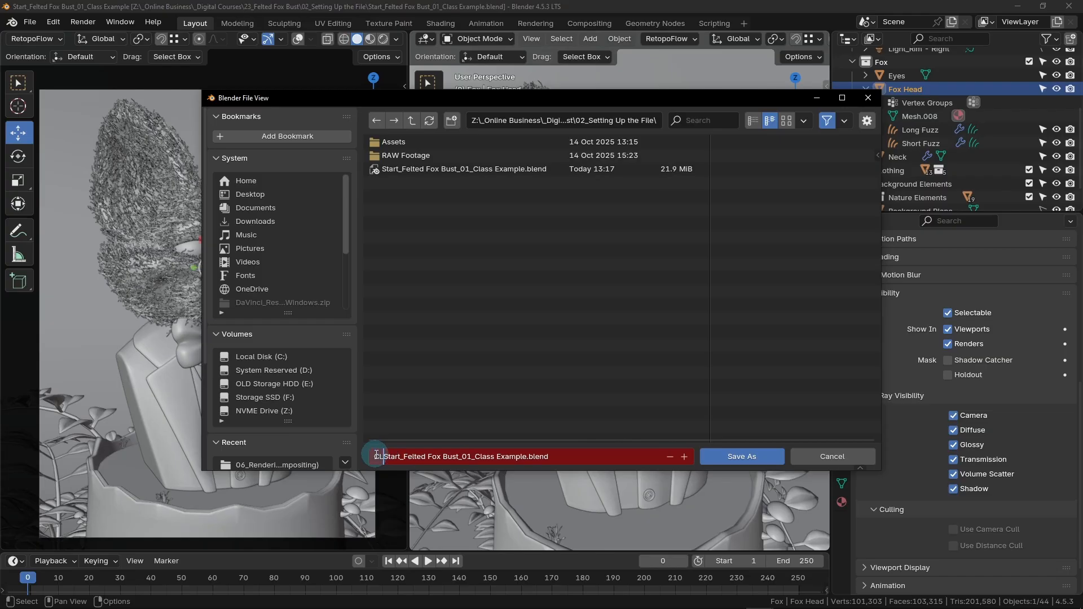
type("_")
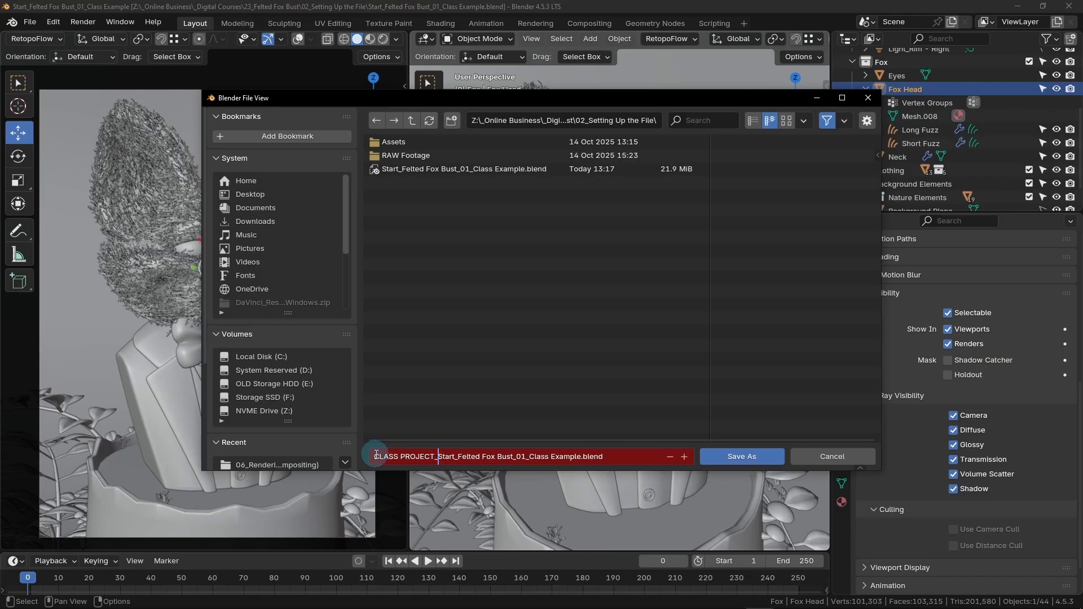
left_click(460, 415)
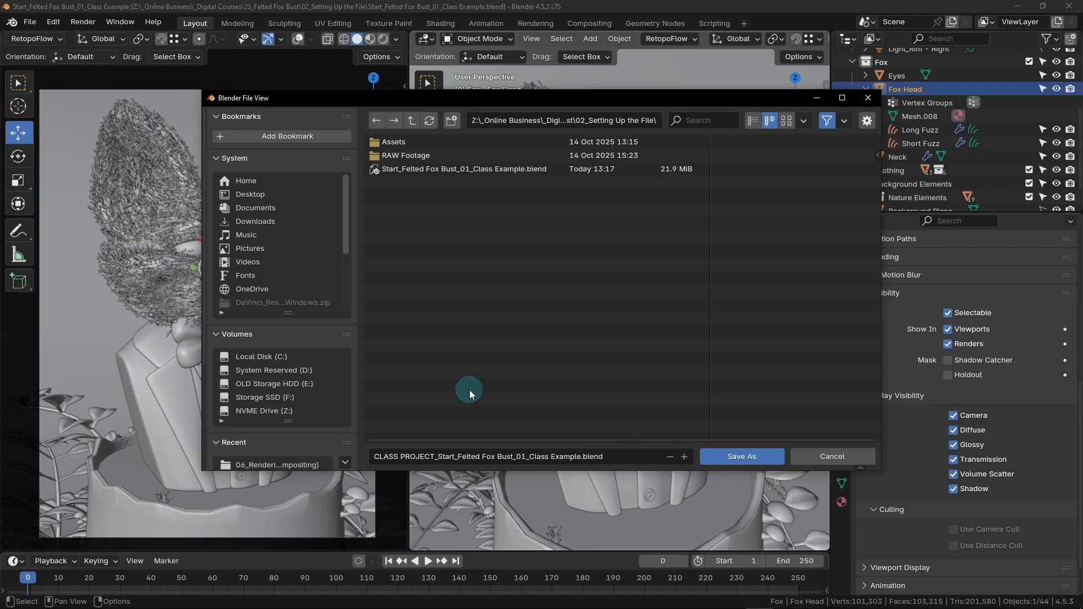
left_click(735, 458)
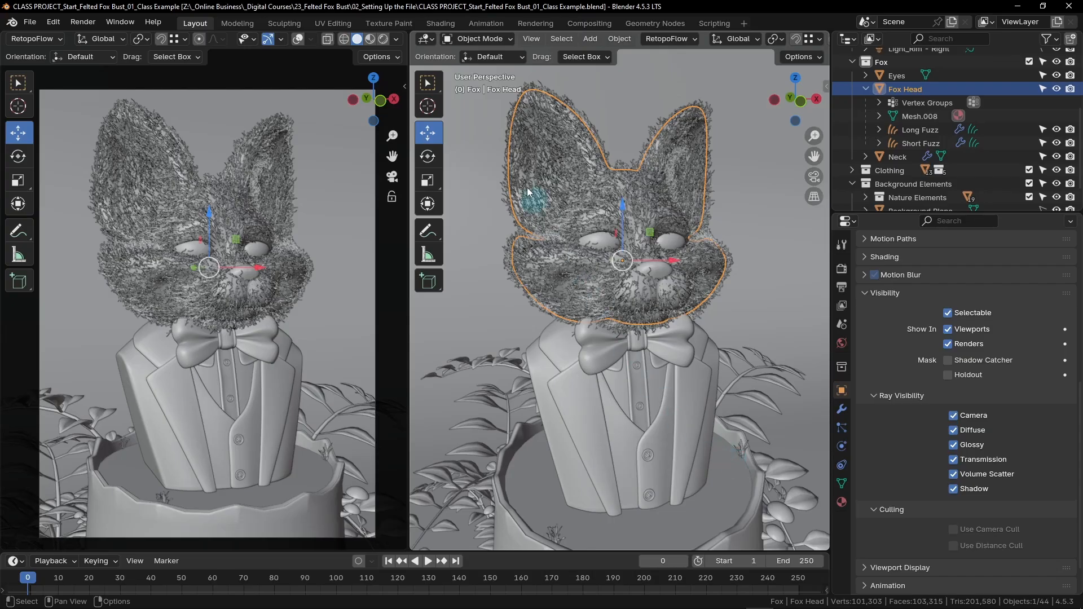
Step: Switch to the Shading workspace with rendered viewport shading and select the Fox Head object, expanding its hierarchy
left_click(440, 23)
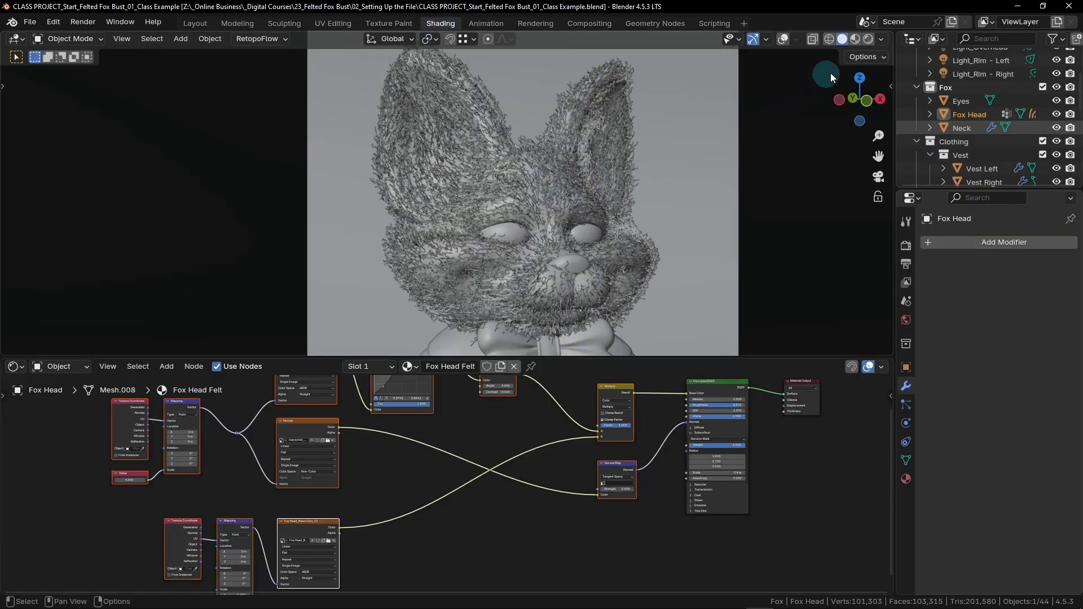
left_click(870, 39)
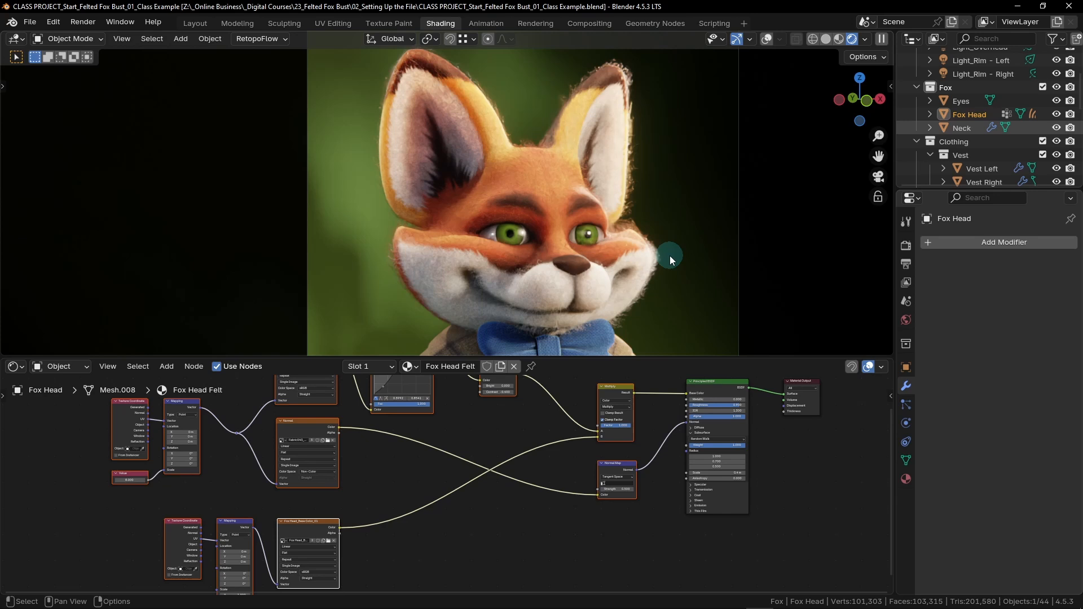
left_click(930, 114)
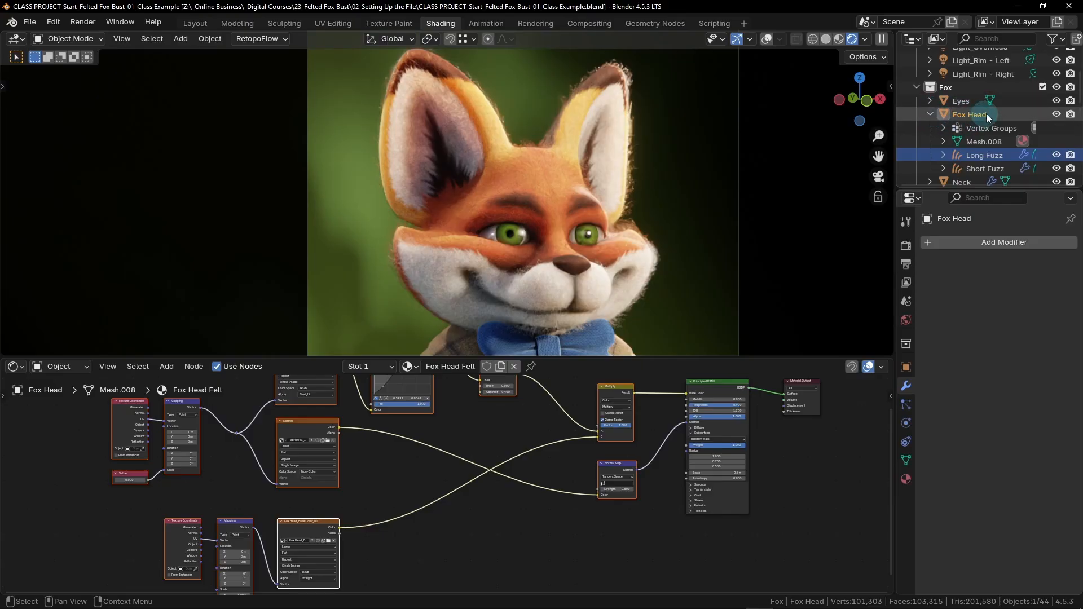
left_click(968, 115)
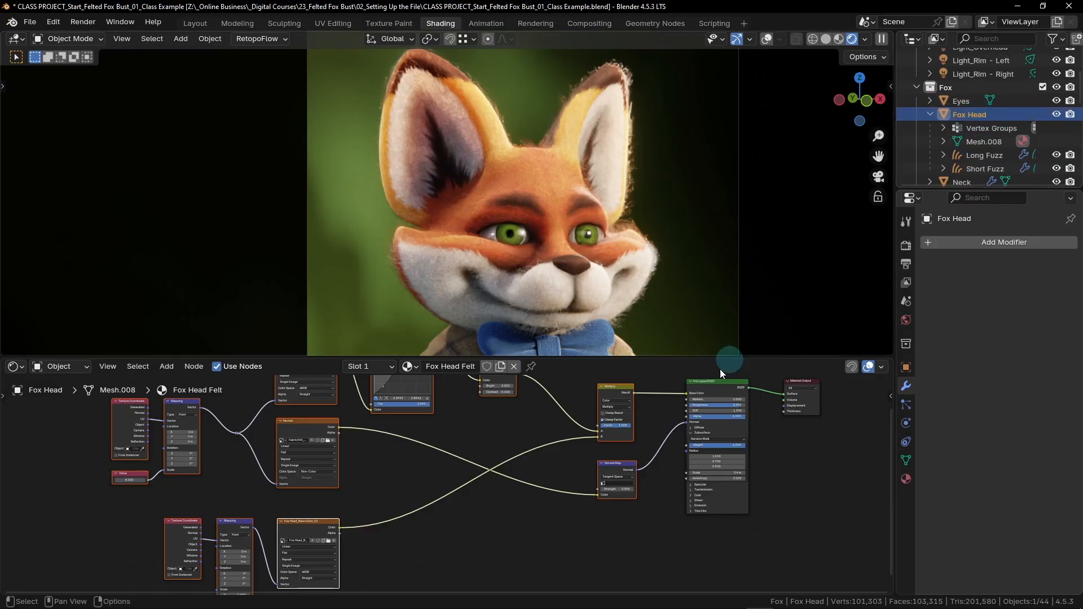
Step: Move the Principled BSDF and Material Output nodes away from the Multiply node to free space between them
key("Home")
scroll(677, 495, "down", 2)
middle_click_drag(745, 482, 574, 476)
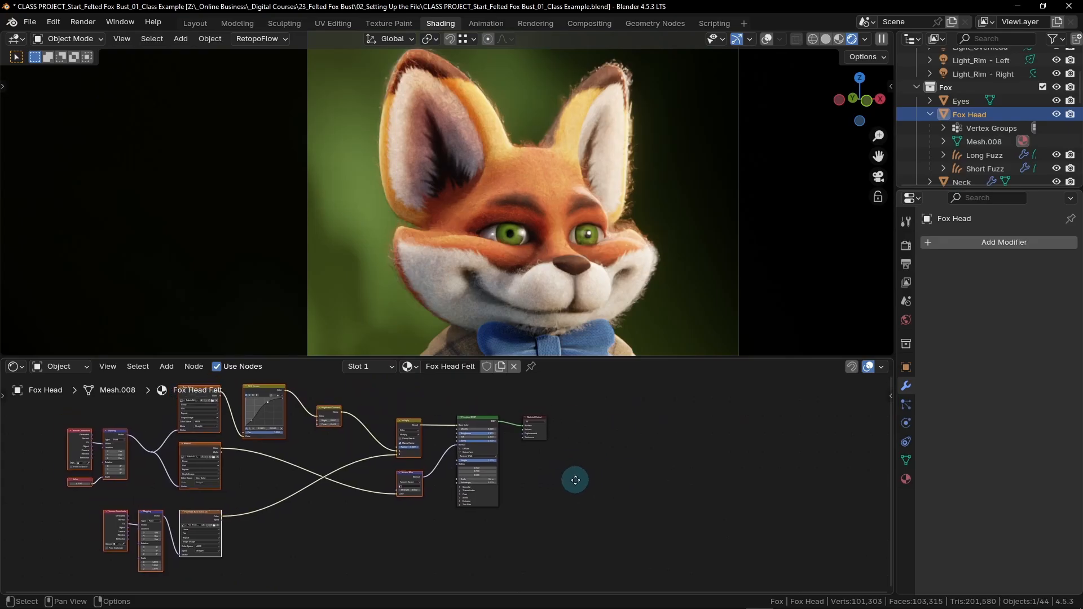
left_click_drag(583, 399, 451, 524)
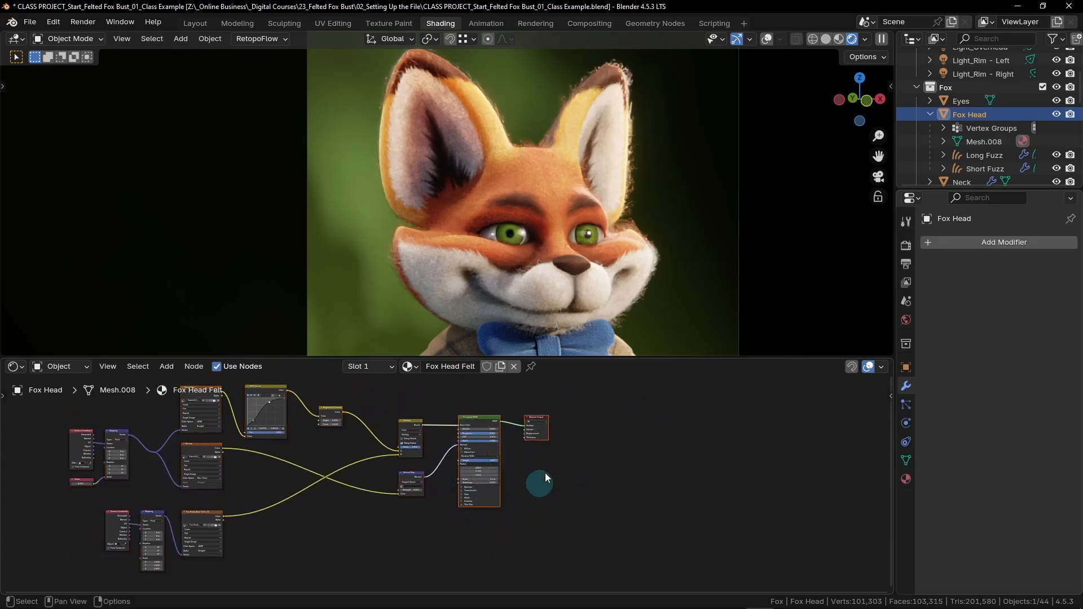
left_click_drag(489, 418, 597, 416)
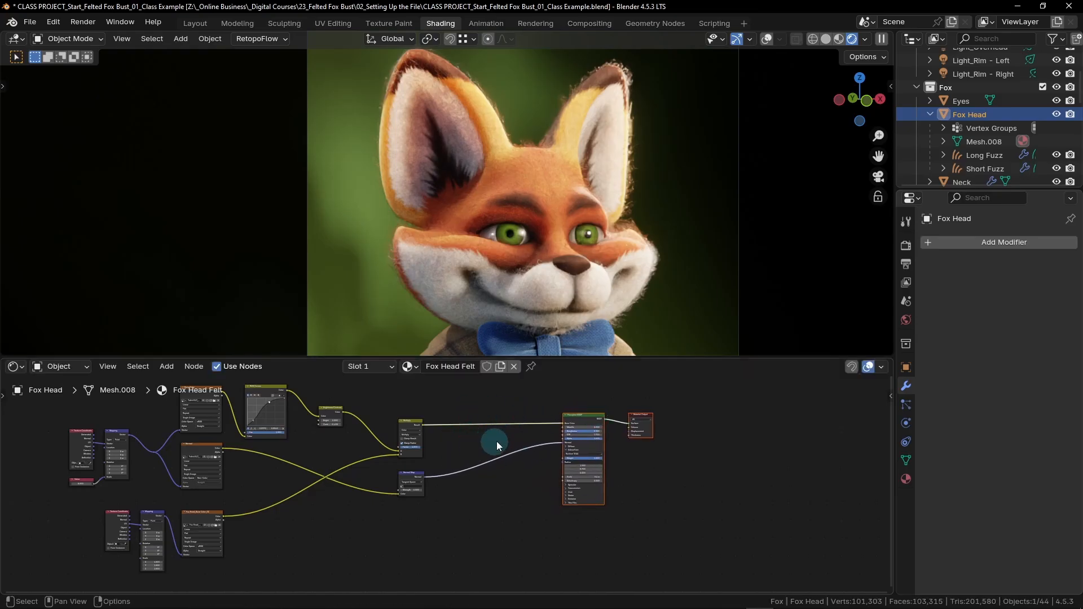
Step: Insert a Hue/Saturation/Value node on the link between the Multiply node's Result and the Principled BSDF's Base Color
key("shift")
key("shift+a")
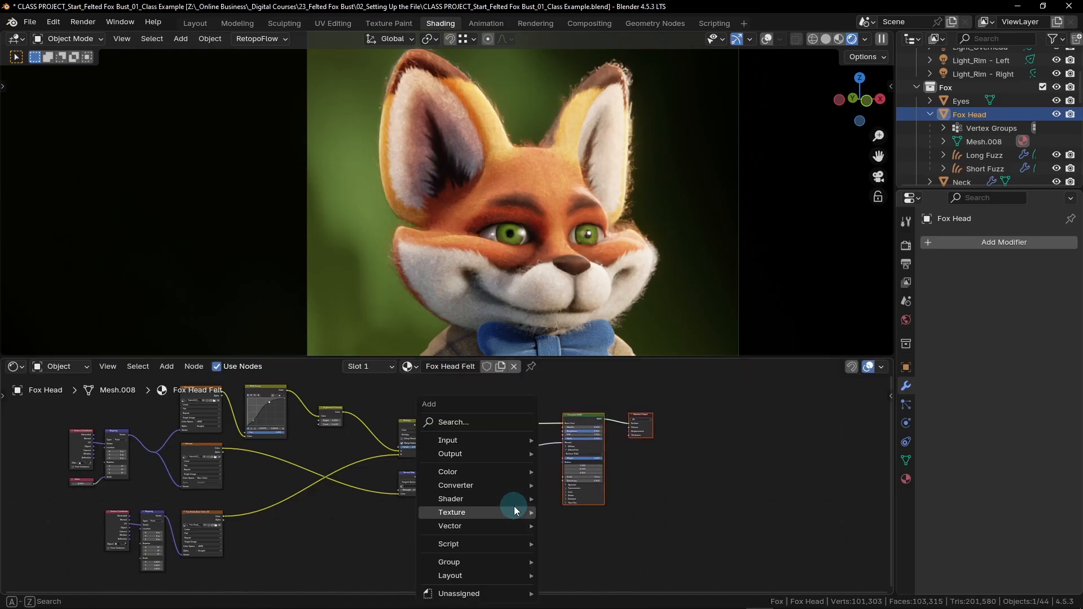
mouse_move(515, 508)
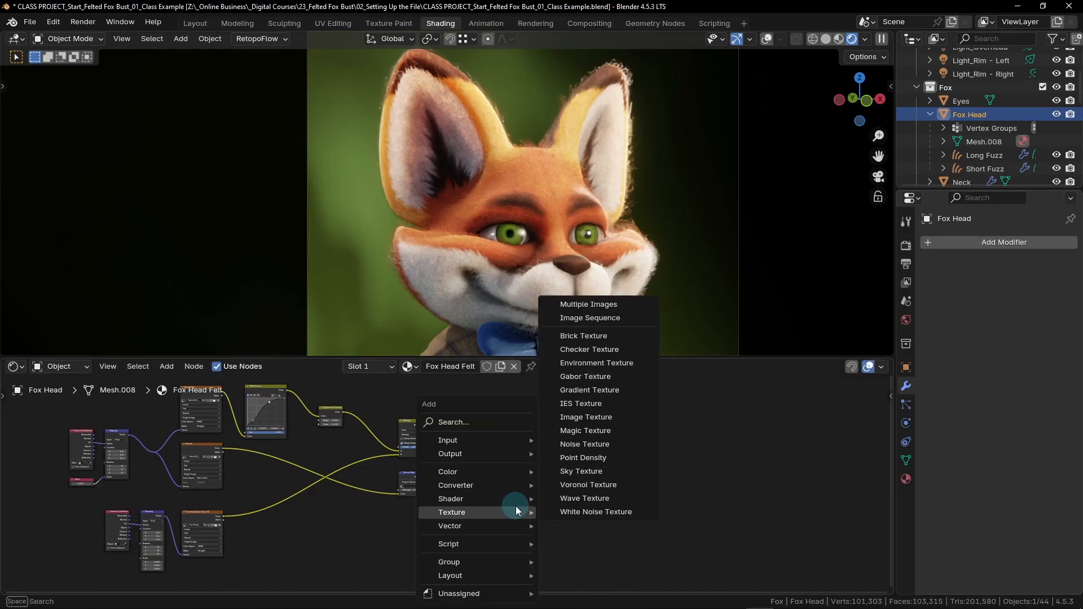
left_click(469, 422)
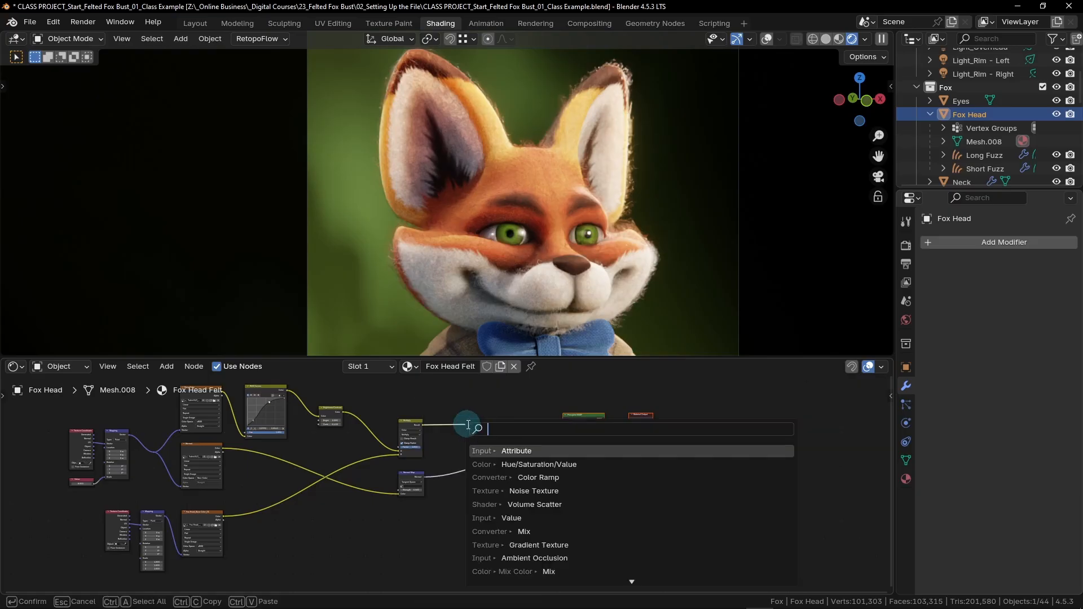
type("hue")
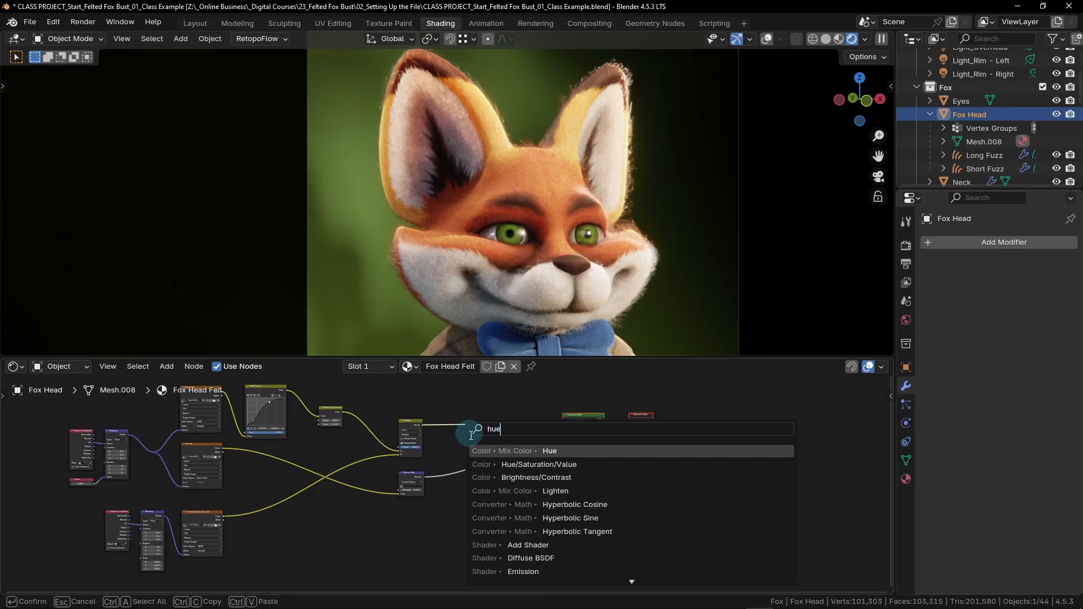
left_click(550, 465)
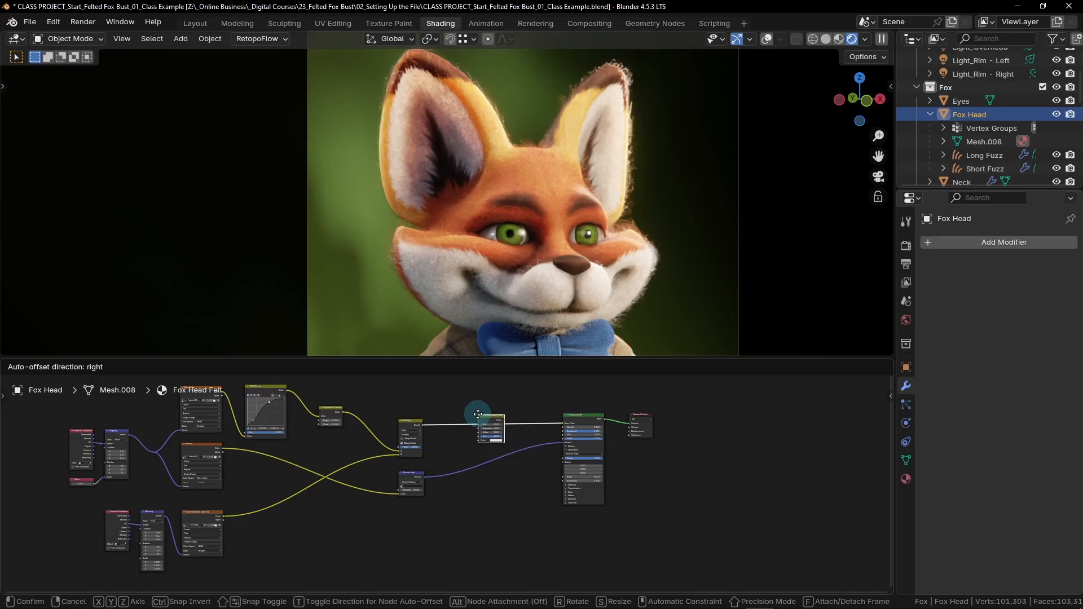
left_click(478, 415)
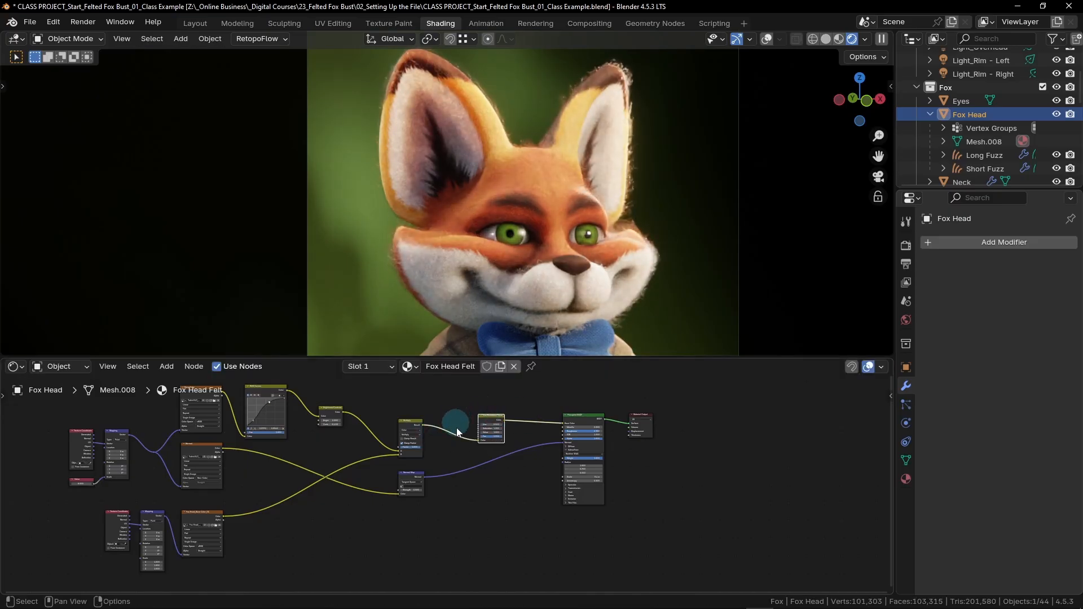
Step: Try Hue values of 0.85 and 1.0 on the Hue/Saturation/Value node to preview different fur colors
scroll(499, 442, "up", 7)
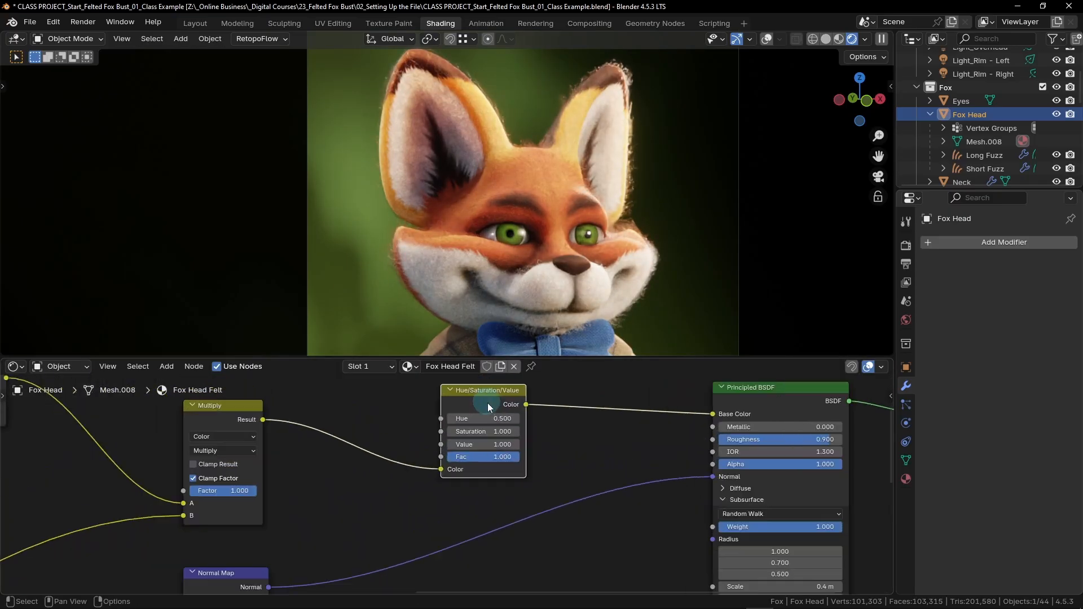
middle_click_drag(557, 477, 556, 506)
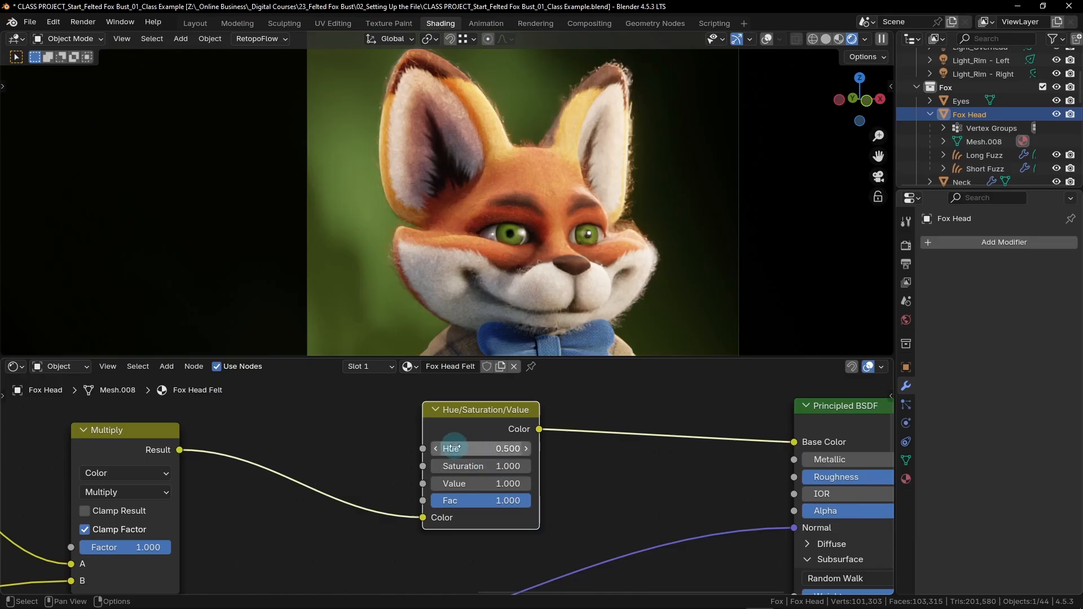
mouse_move(490, 449)
left_mouse_down()
mouse_move(479, 449)
mouse_move(500, 449)
mouse_move(486, 450)
left_mouse_up()
key("Escape")
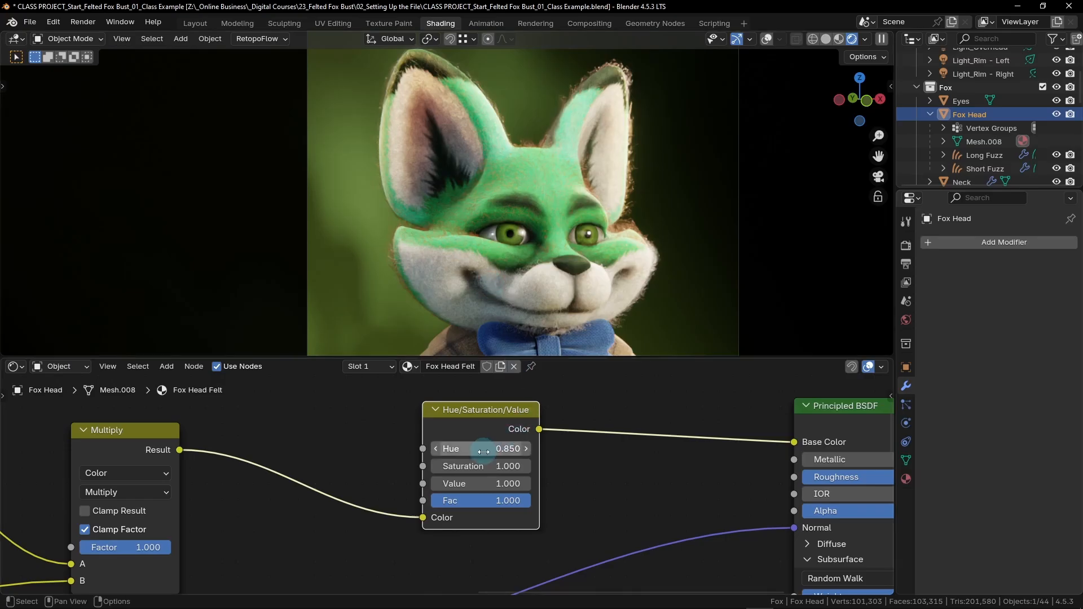
left_click_drag(474, 449, 510, 449)
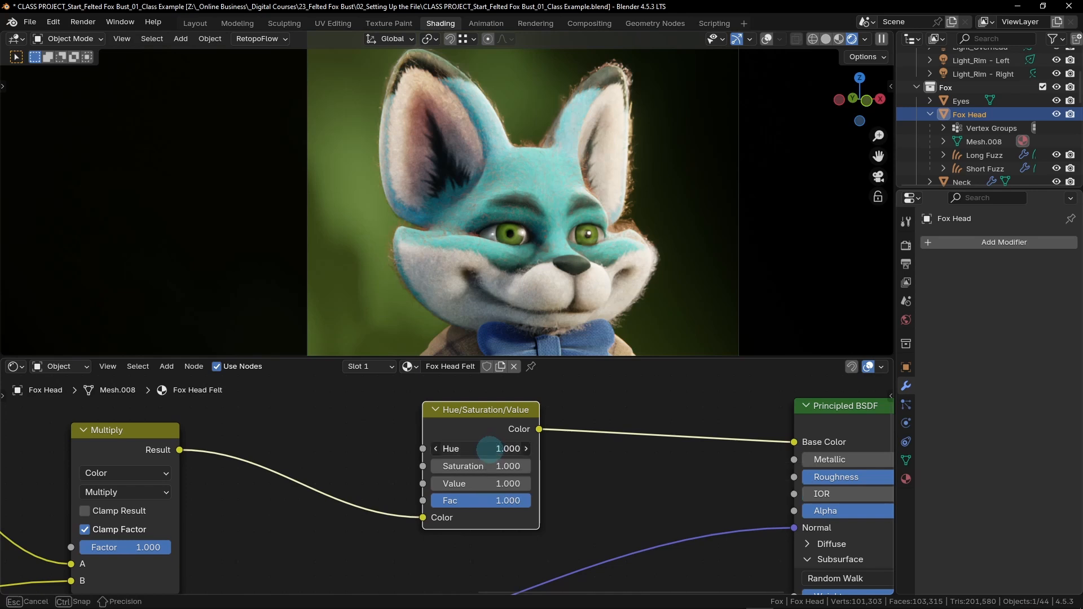
Step: Set the Hue of the Hue/Saturation/Value node to 0.1
left_click(493, 449)
type(".1")
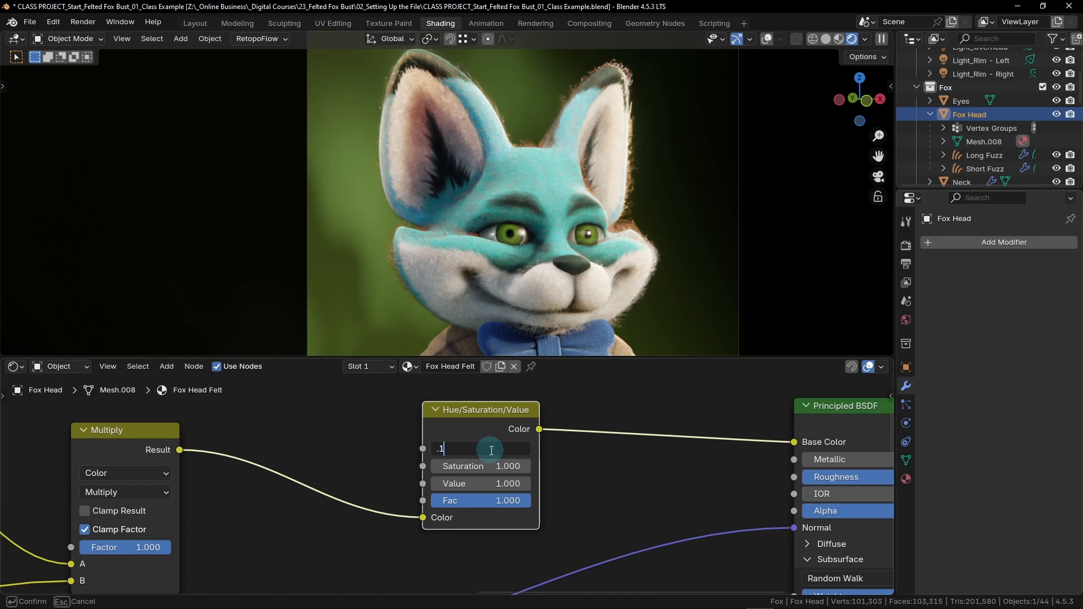
key("Return")
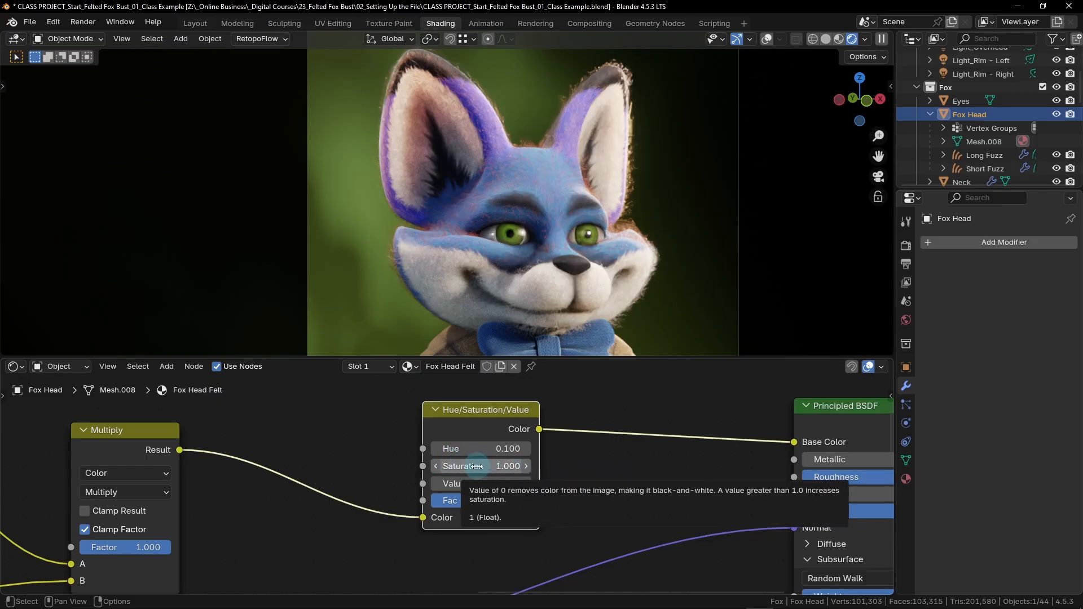
Step: Try a Saturation of 0 on the Hue/Saturation/Value node, and set it to 1.25
left_click_drag(478, 466, 429, 467)
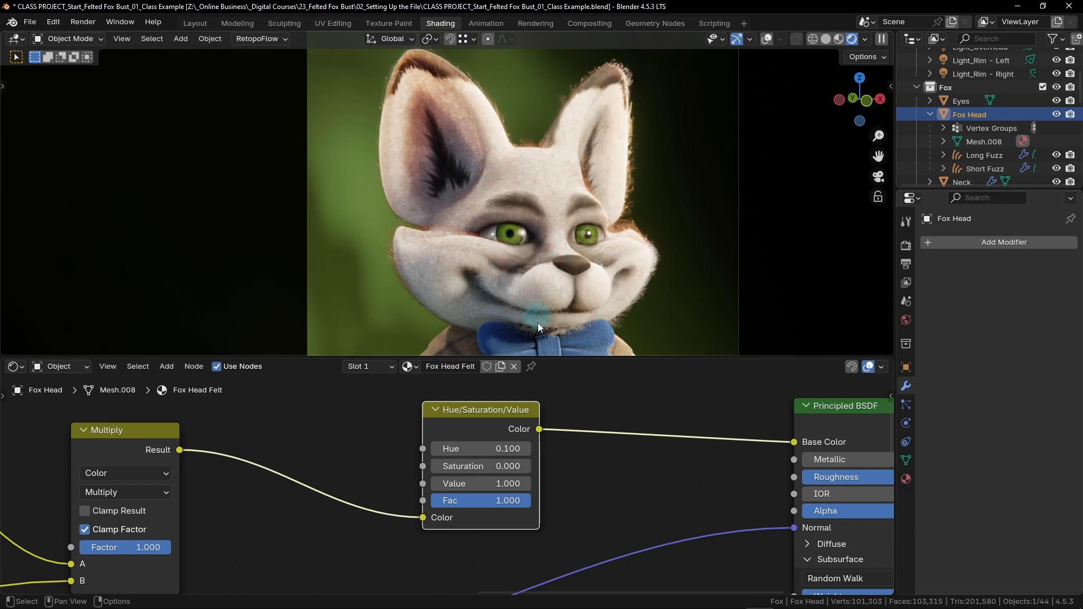
left_click(491, 466)
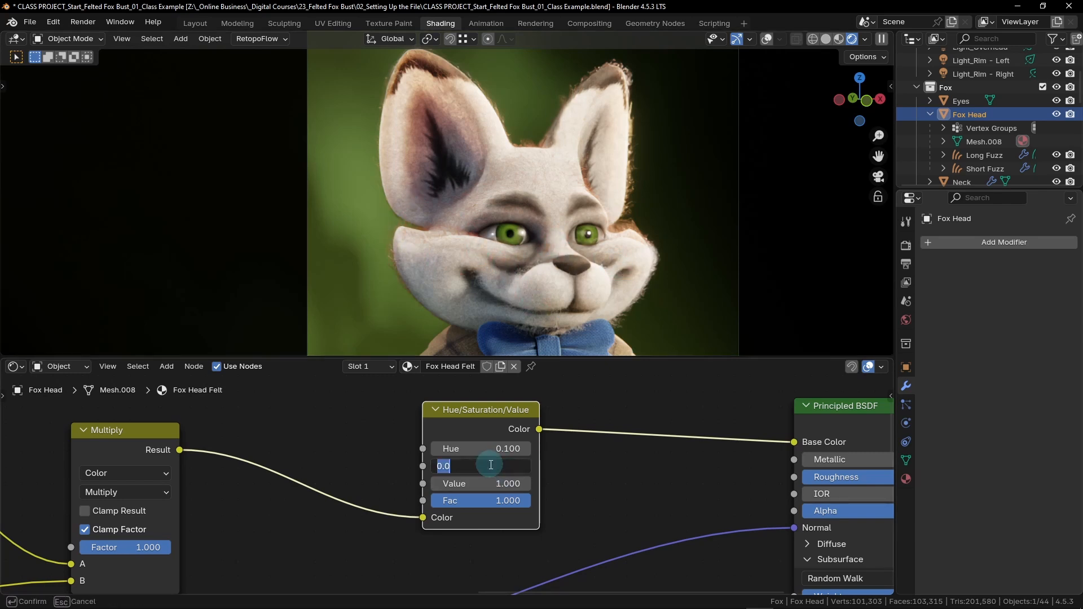
type("1.25")
key("Return")
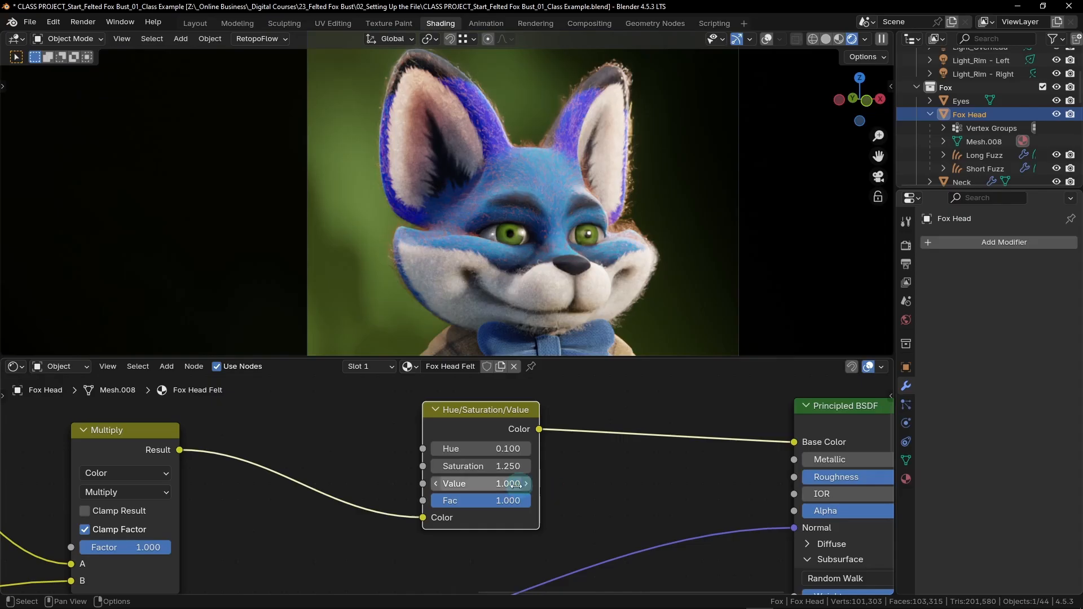
Step: Try Values of 0.3, 2.0 and 5.0 on the fox head's Hue/Saturation/Value node to preview the brightness
mouse_move(497, 483)
left_mouse_down()
mouse_move(479, 483)
mouse_move(489, 479)
left_mouse_up()
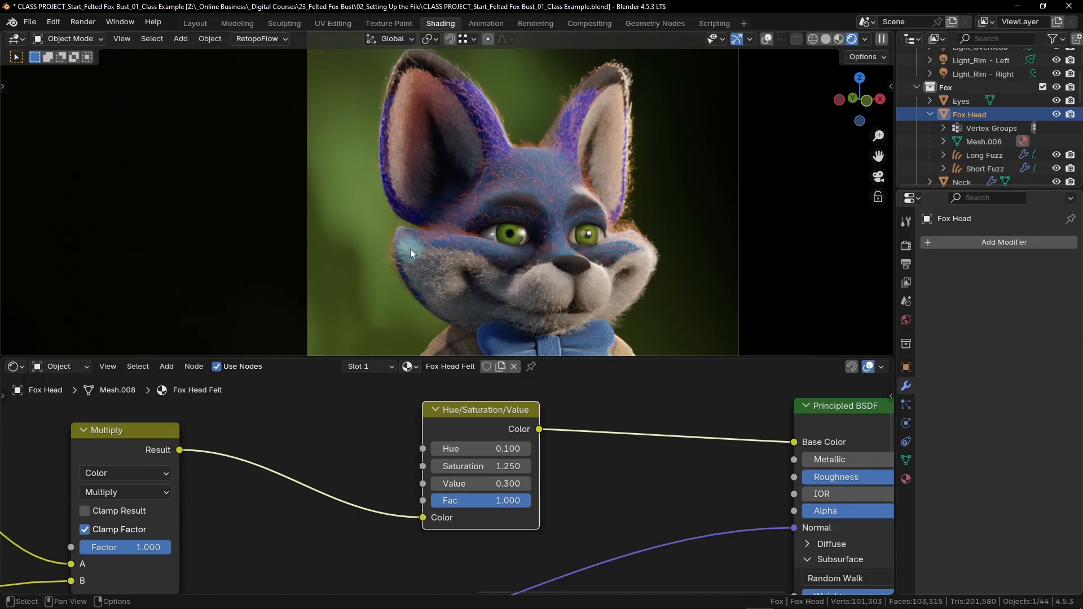
left_click_drag(489, 483, 492, 483)
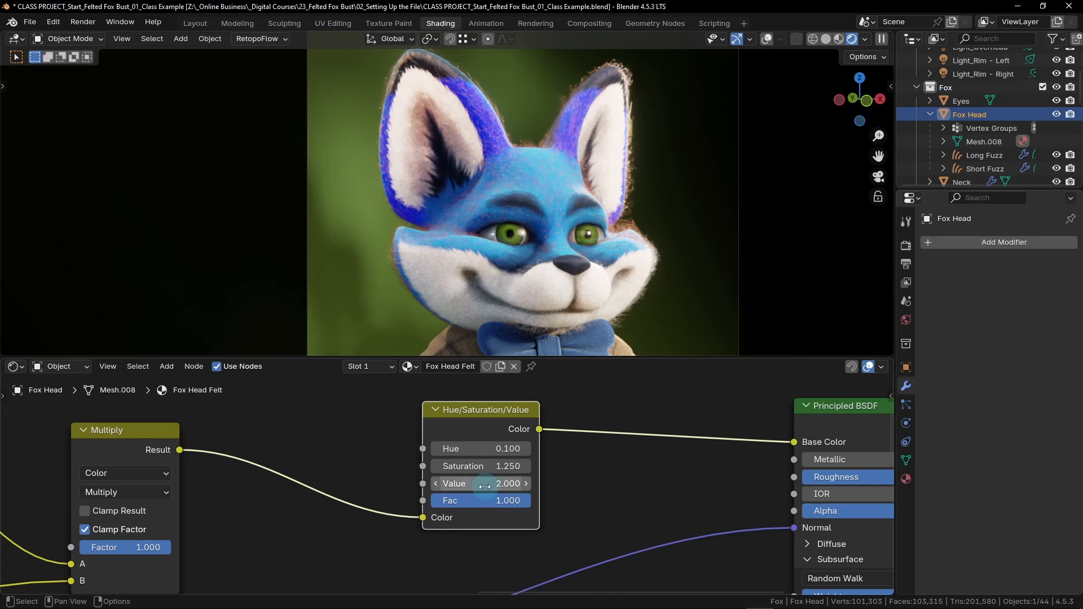
left_click_drag(522, 483, 689, 470)
left_click(464, 484)
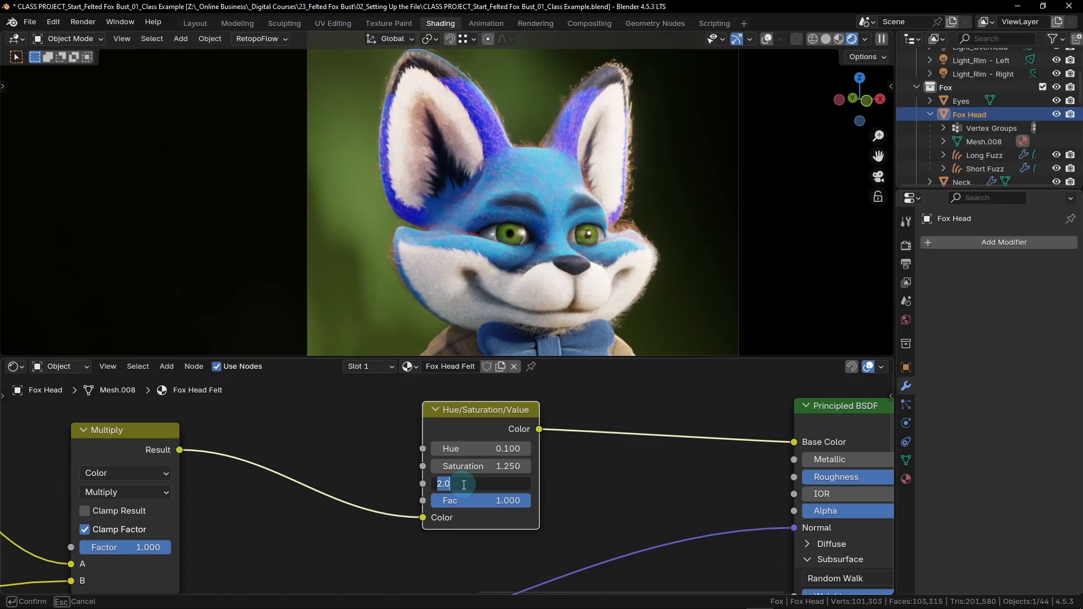
type("5")
key("Return")
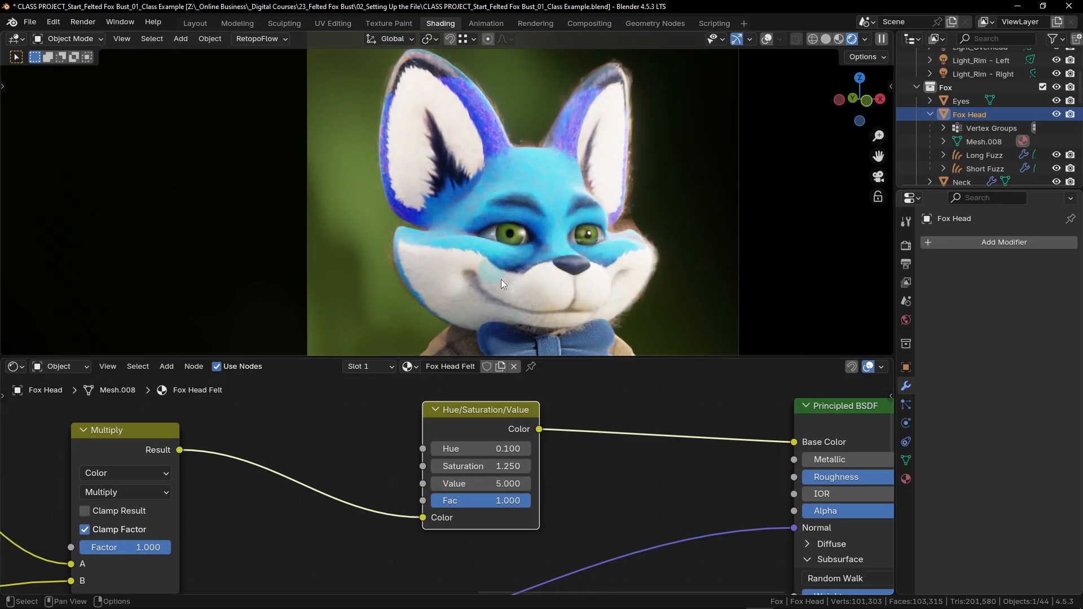
Step: Set the Value of the fox head's Hue/Saturation/Value node to 1.5
left_click(485, 486)
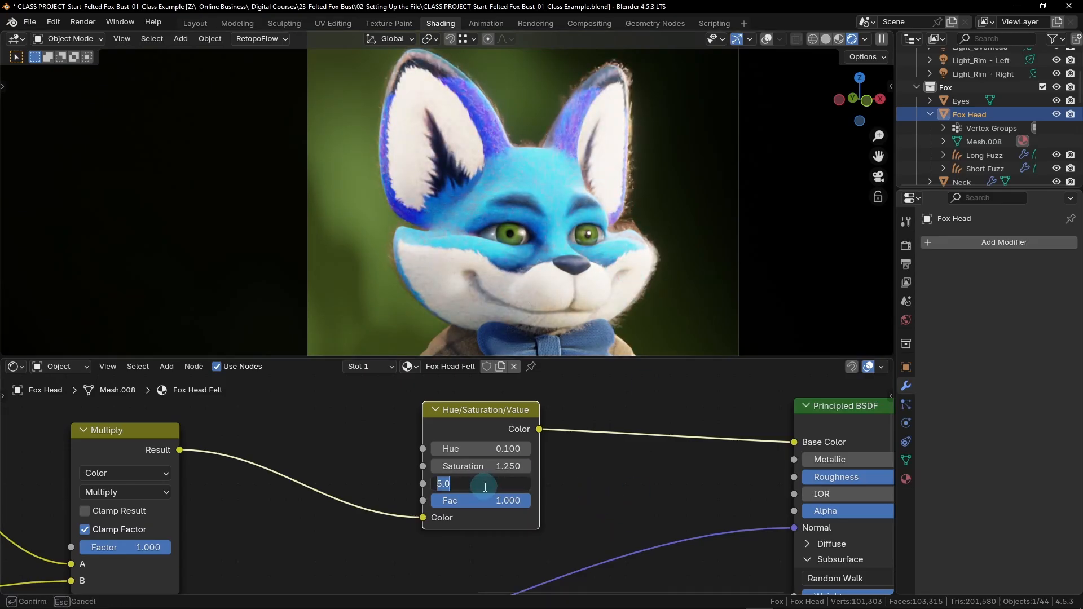
type("1.5")
key("Return")
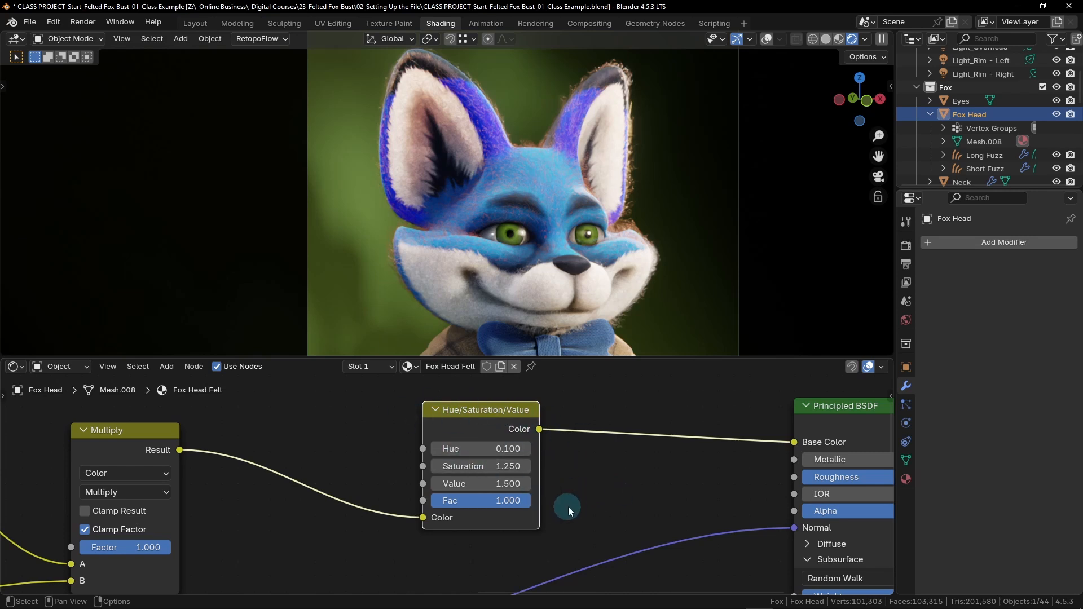
Step: Copy the fox head's Hue/Saturation/Value node and select the Long Fuzz object to show its Fur Material nodes
key("ctrl+c")
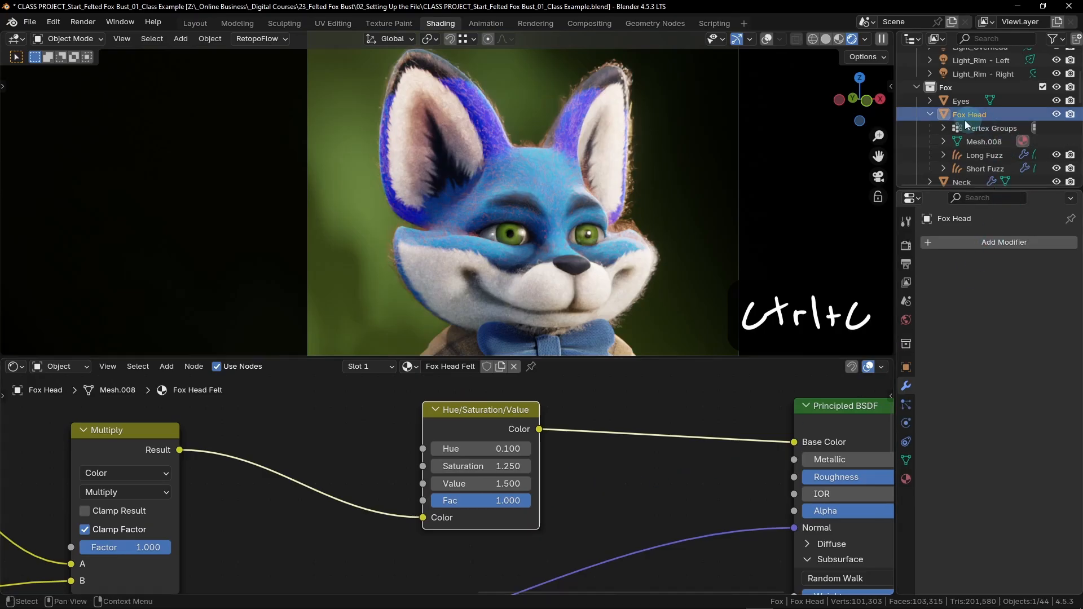
left_click(992, 153)
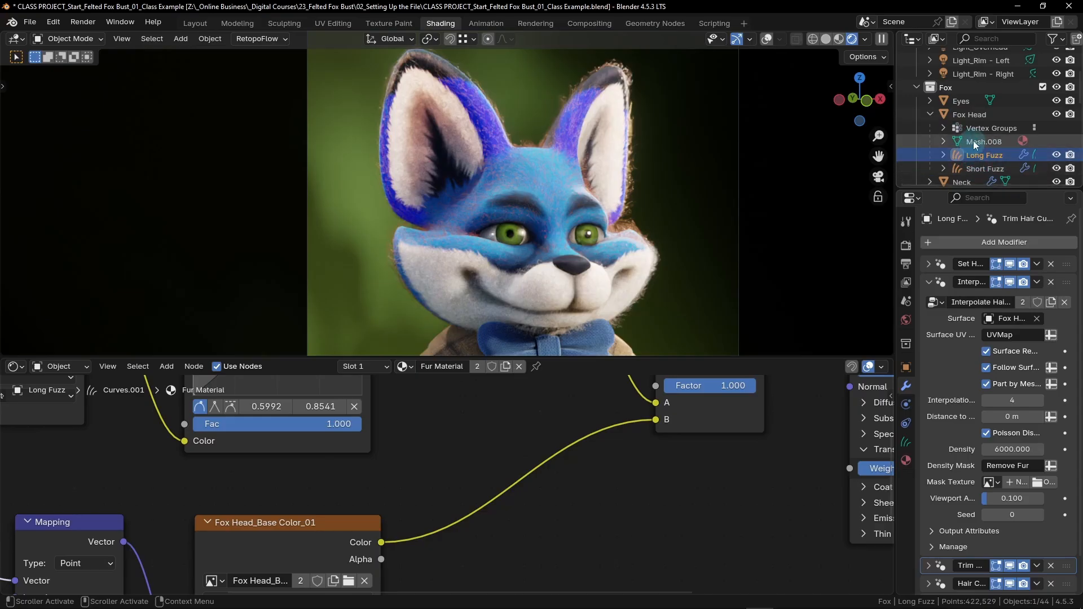
left_click(930, 115)
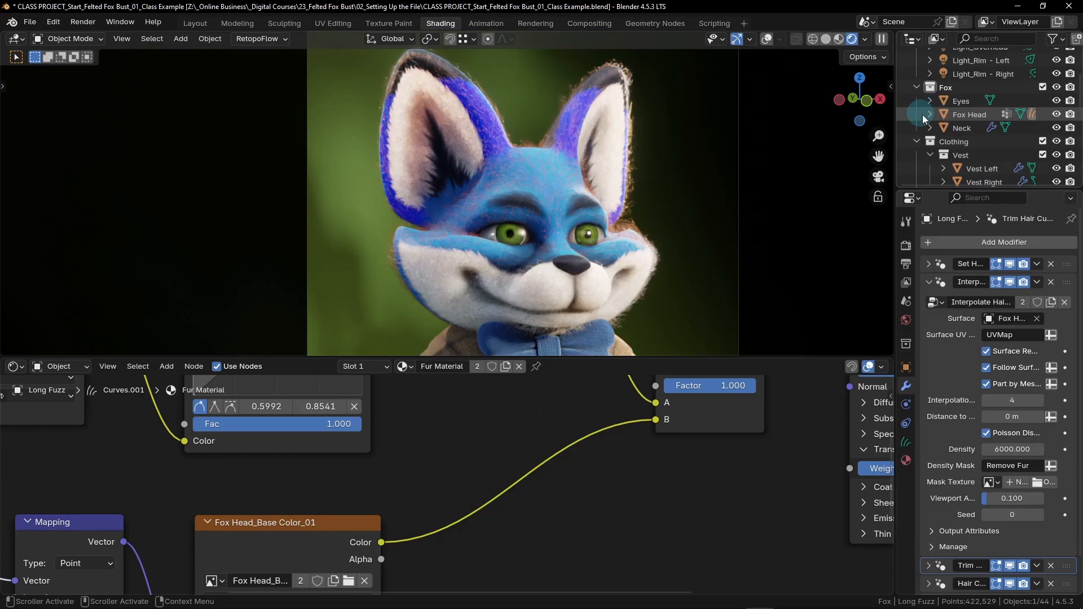
left_click(930, 114)
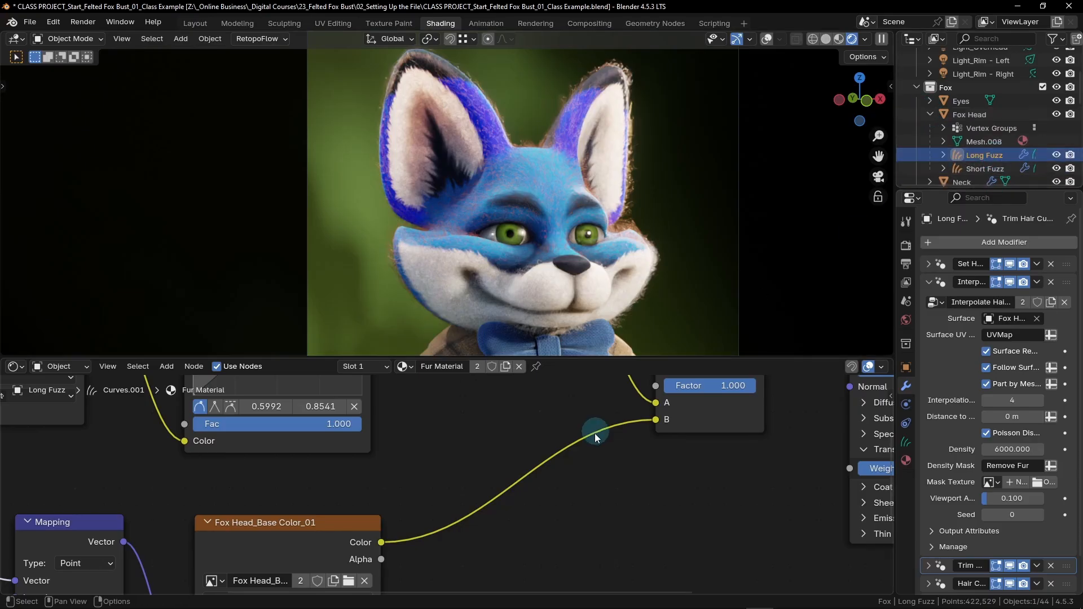
Step: Shift Fur Material's Principled BSDF and Material Output aside, and paste the copied Hue/Saturation/Value node onto the link into Base Color
scroll(593, 441, "down", 2)
scroll(591, 446, "down", 5)
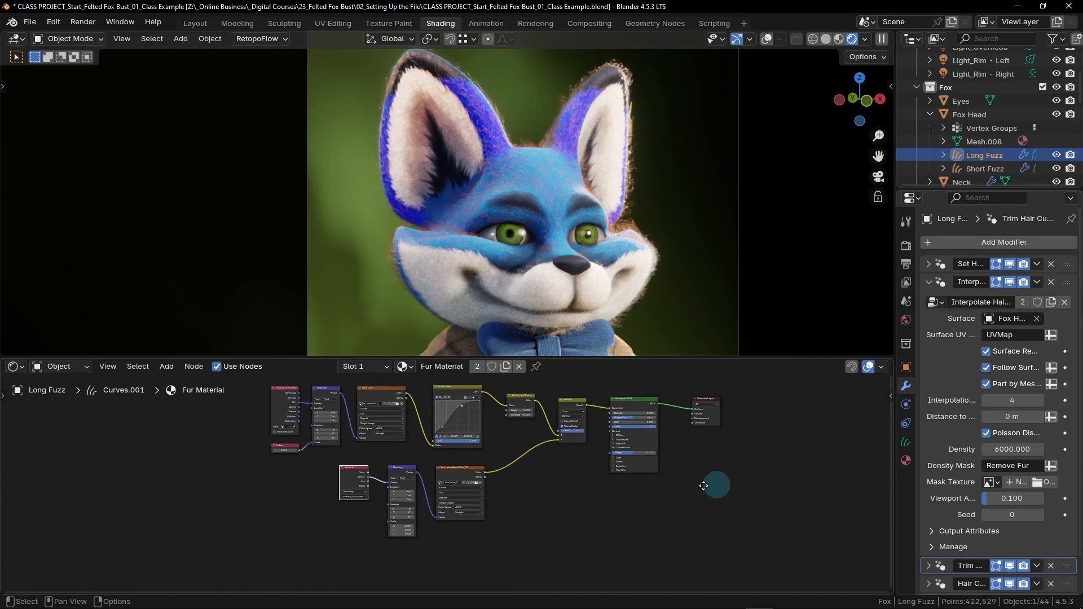
middle_click_drag(713, 484, 552, 509)
left_click_drag(608, 399, 463, 519)
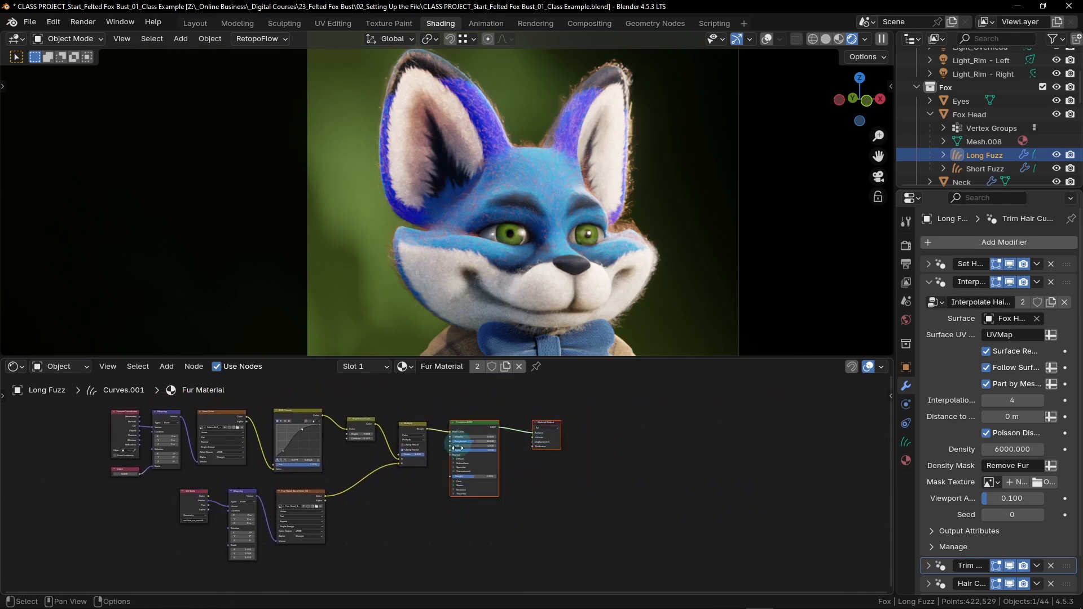
left_click_drag(472, 422, 596, 420)
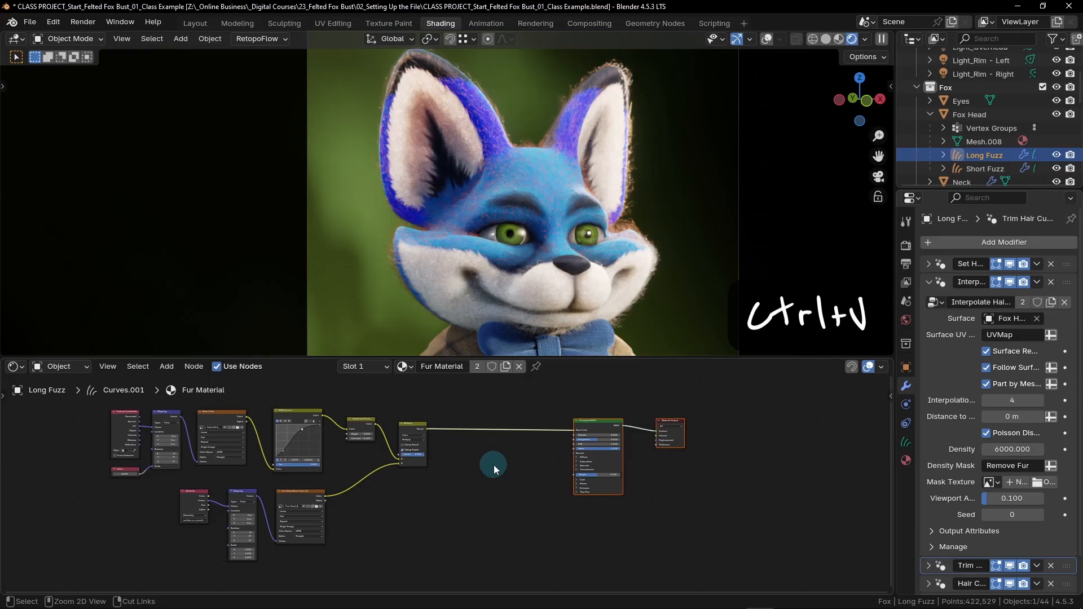
key("ctrl+v")
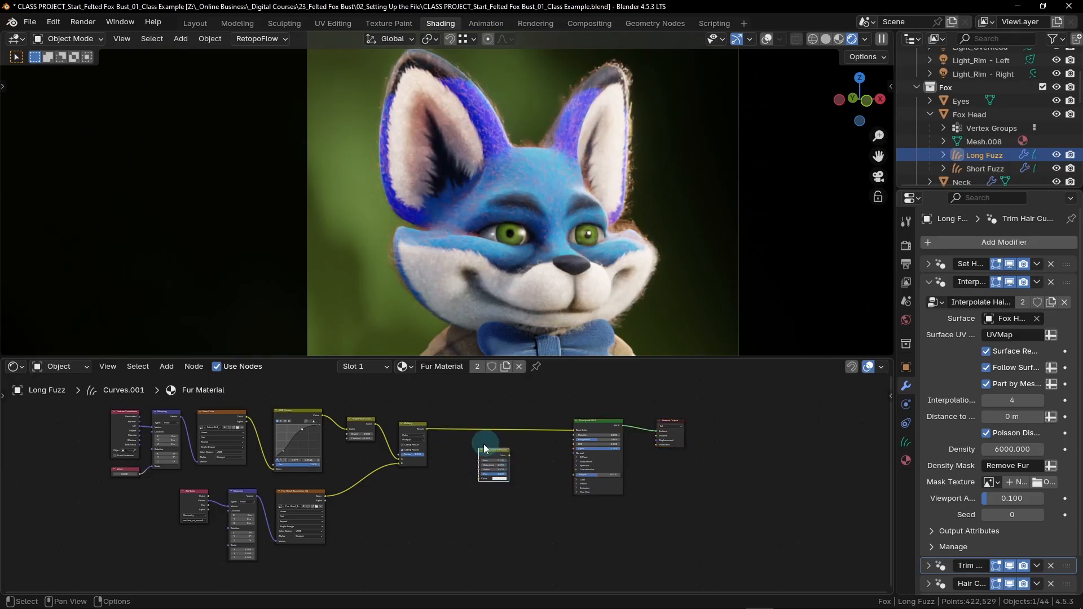
left_click_drag(484, 445, 491, 420)
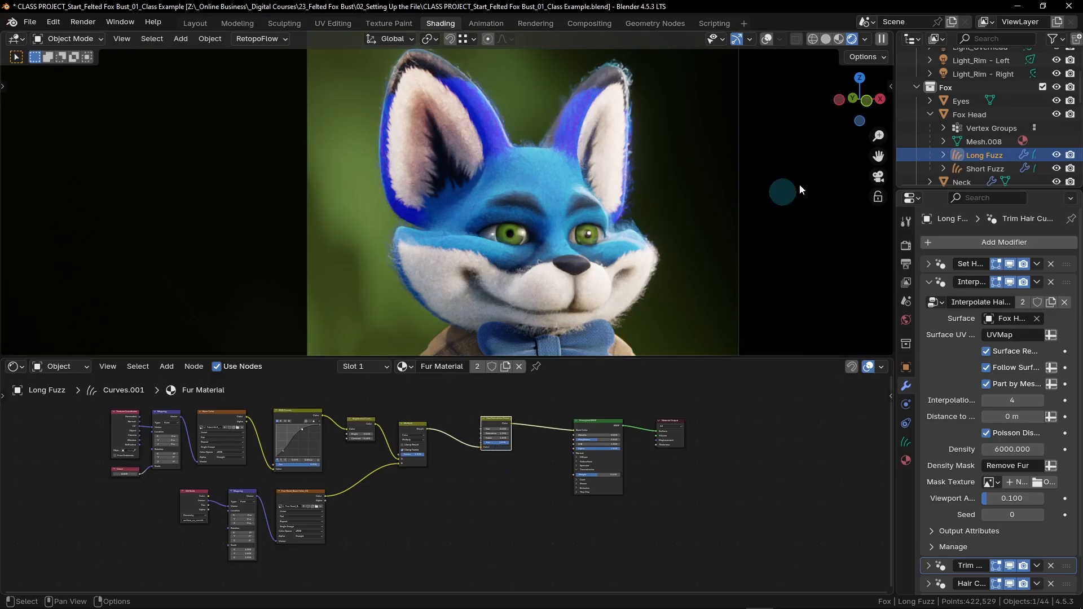
Step: Select the Eyes object, show its Eye - Iris material in Slot 2, and set the Hue/Saturation/Value node's Hue to 1.0
left_click(962, 103)
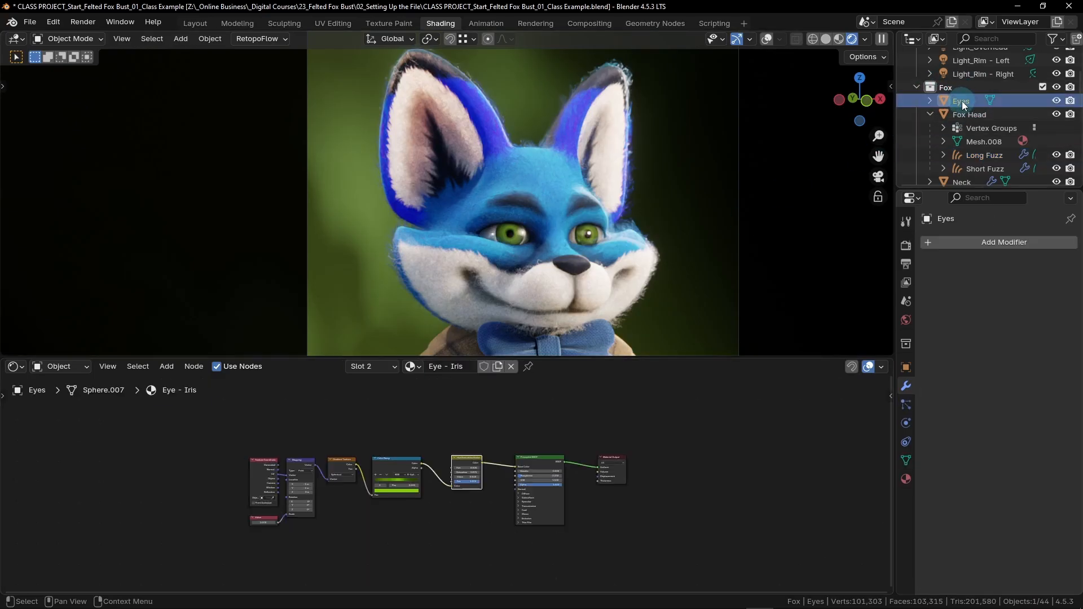
left_click(377, 369)
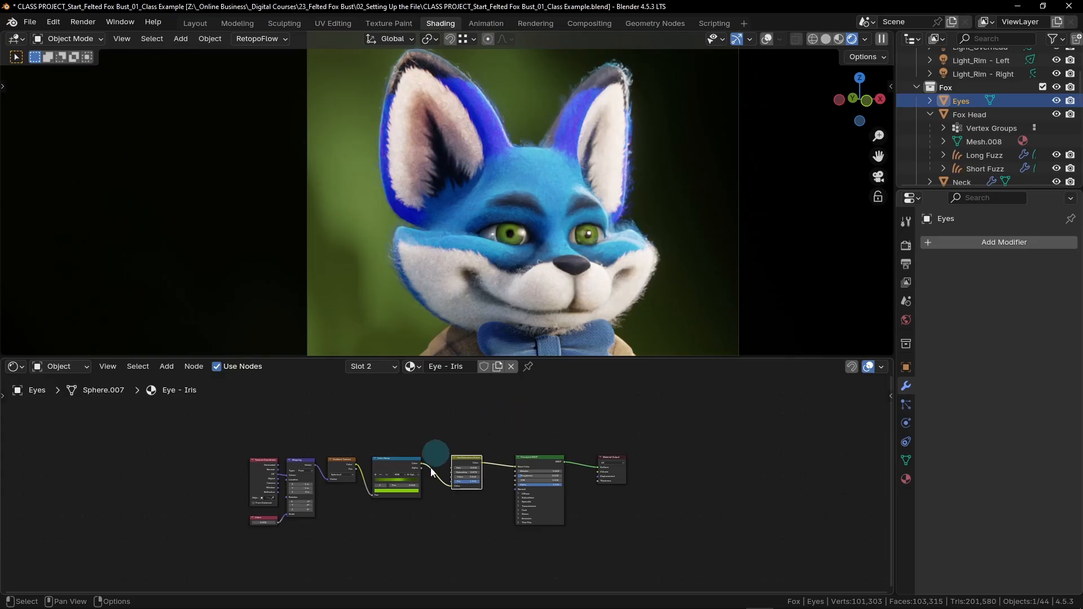
scroll(460, 491, "up", 4)
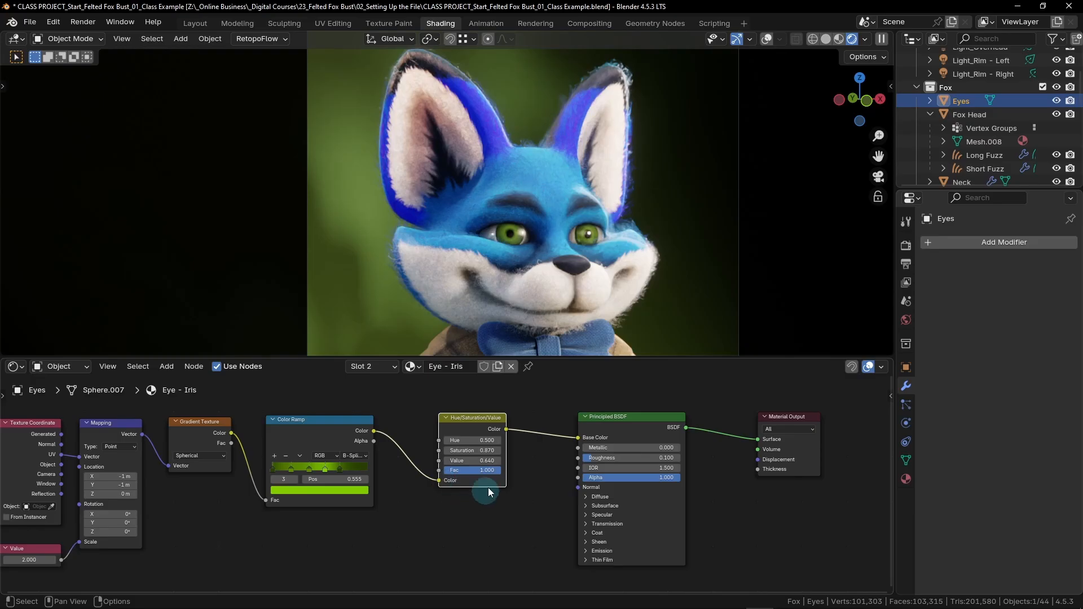
scroll(482, 448, "up", 4)
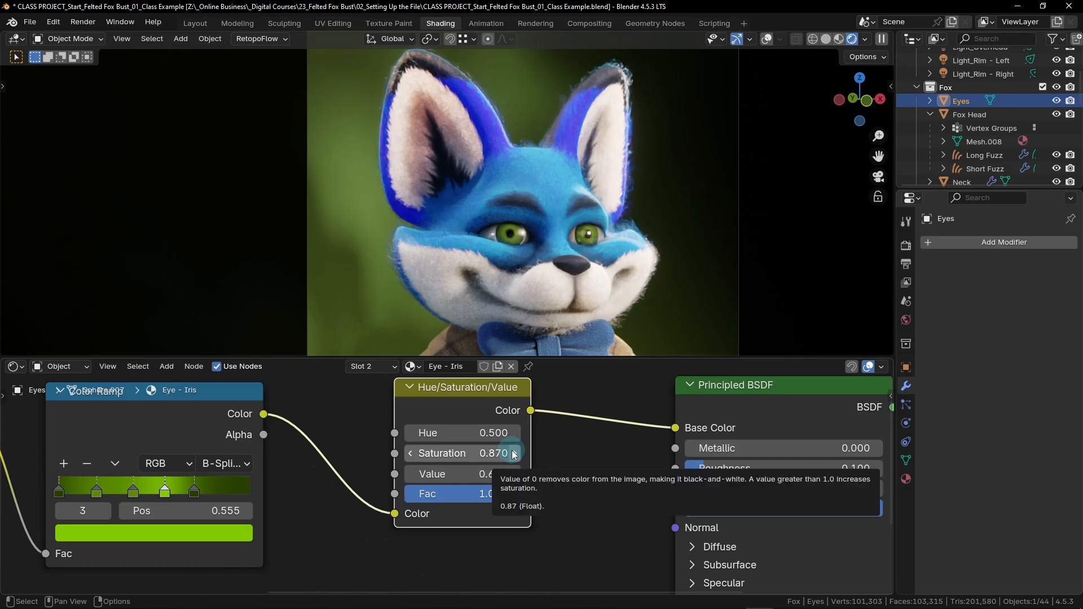
mouse_move(491, 433)
left_mouse_down()
mouse_move(530, 433)
mouse_move(494, 432)
left_mouse_up()
Step: Set the Saturation to 0.8 and the Value to 1.5 on the Eye - Iris Hue/Saturation/Value node
left_click(441, 454)
key("BackSpace")
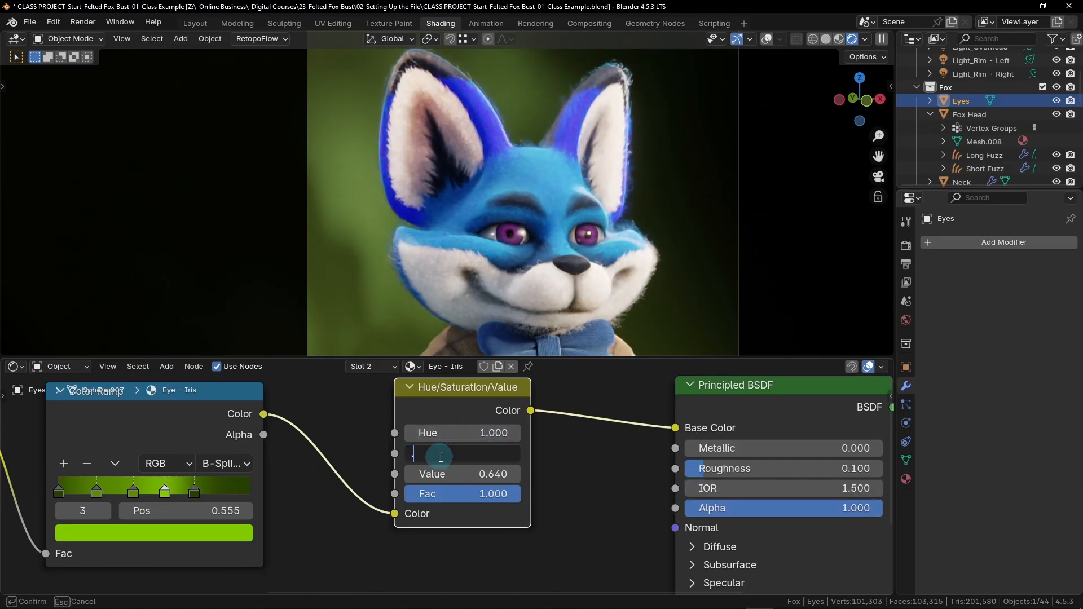
type(".8")
key("Return")
left_click(447, 469)
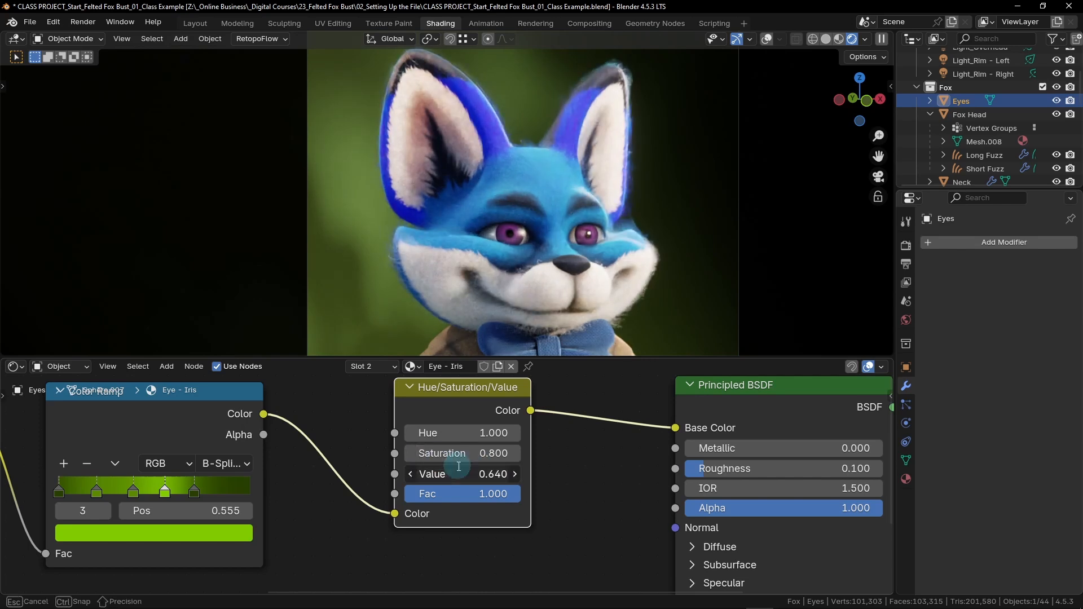
type("1.5")
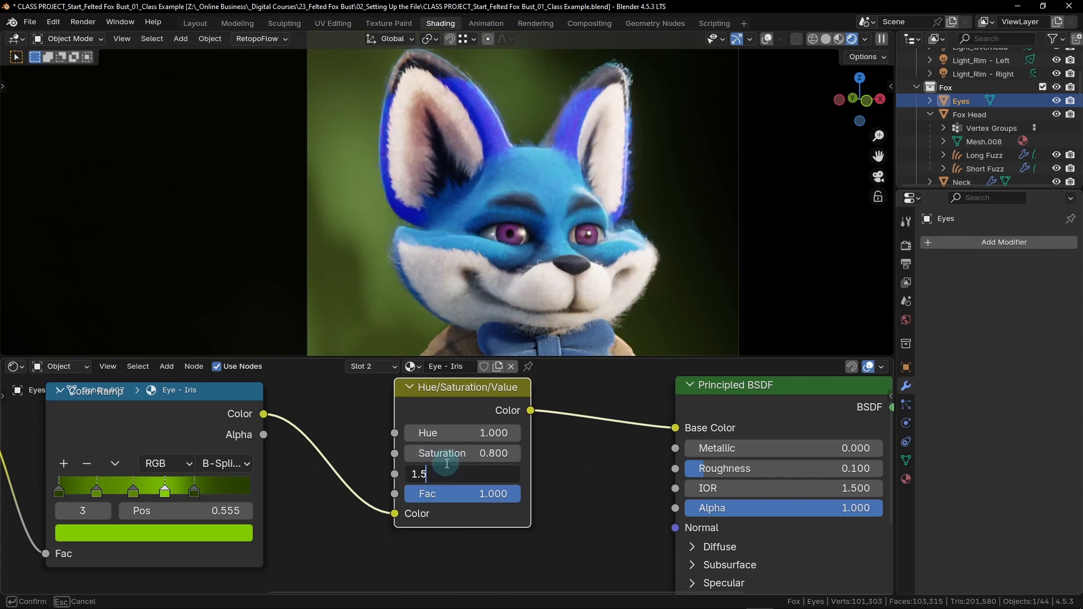
key("Return")
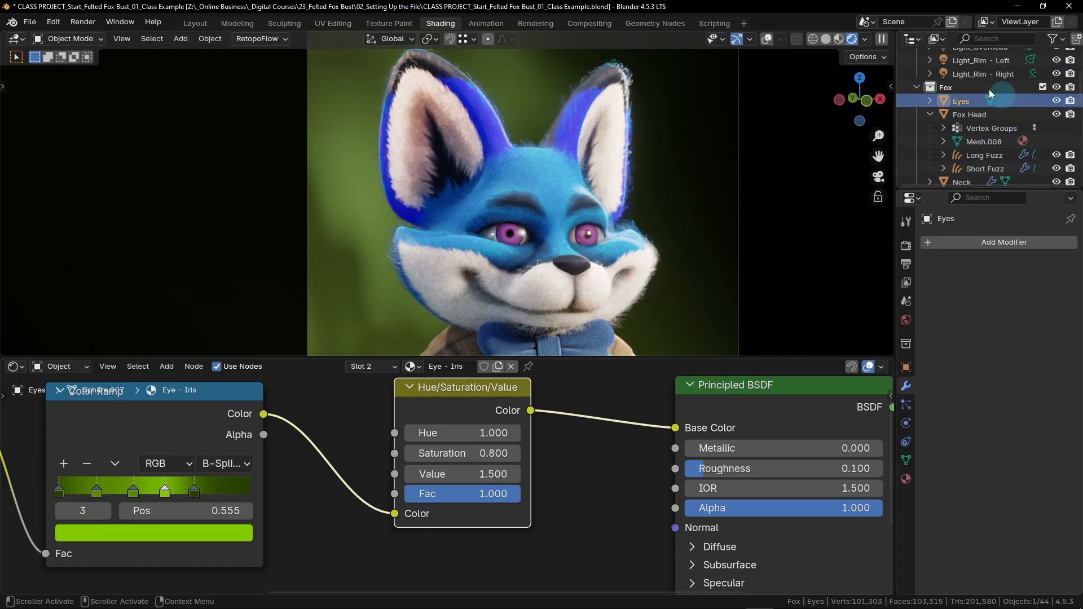
Step: Select the Background Plane and change its Principled BSDF Base Color to a dark magenta
scroll(982, 147, "down", 6)
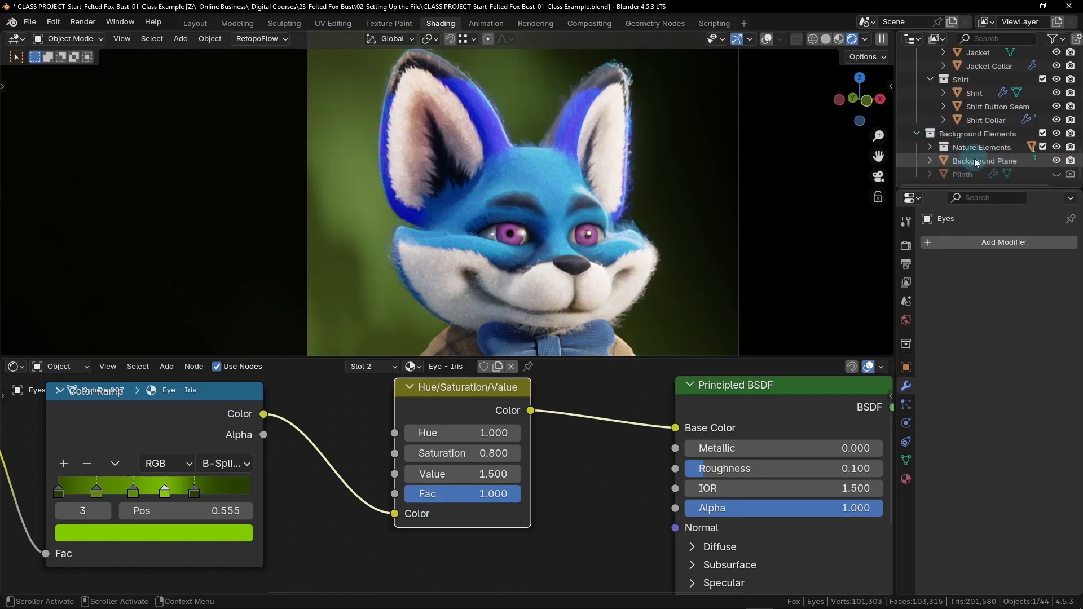
left_click(984, 163)
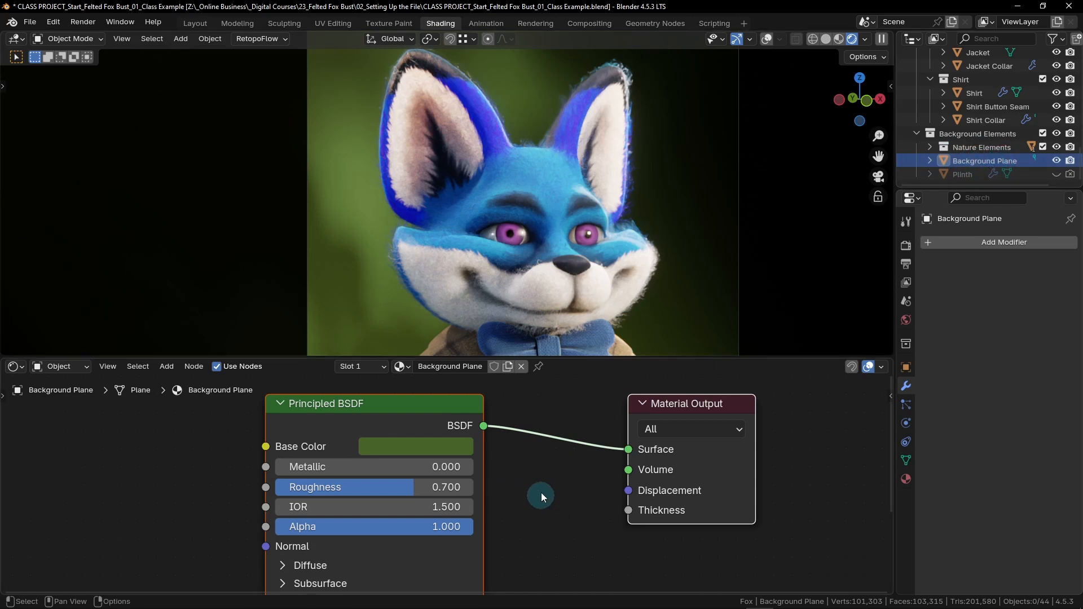
scroll(541, 493, "down", 3)
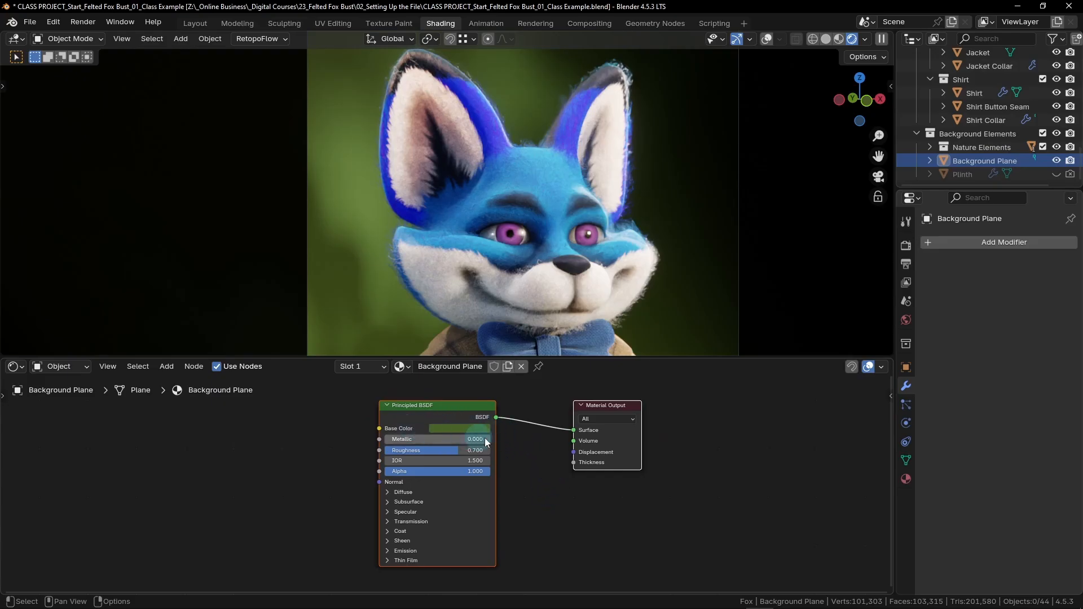
mouse_move(459, 428)
left_click(459, 429)
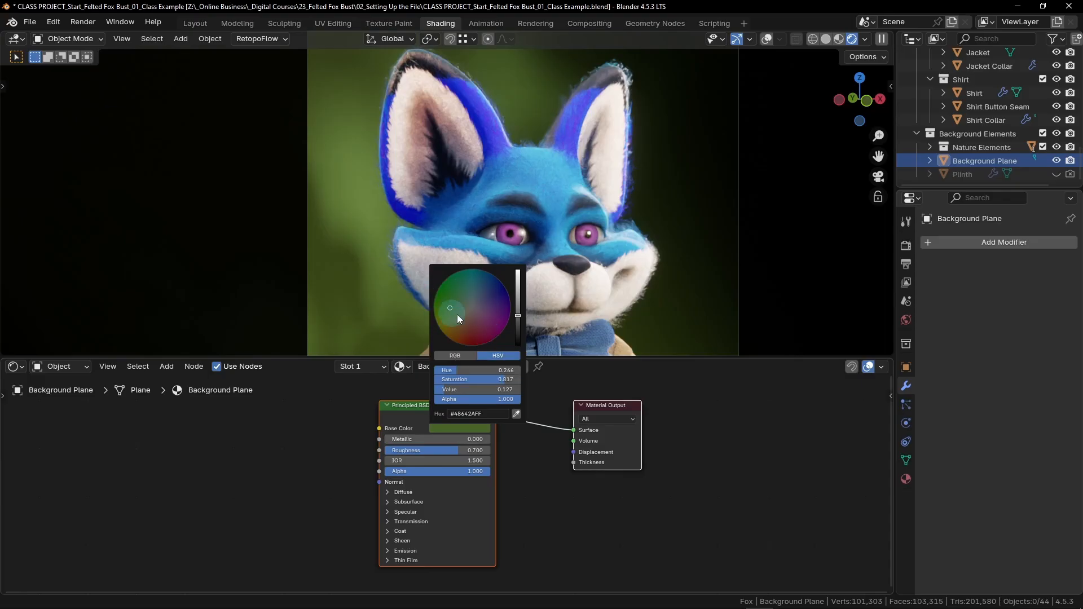
left_click_drag(458, 312, 518, 323)
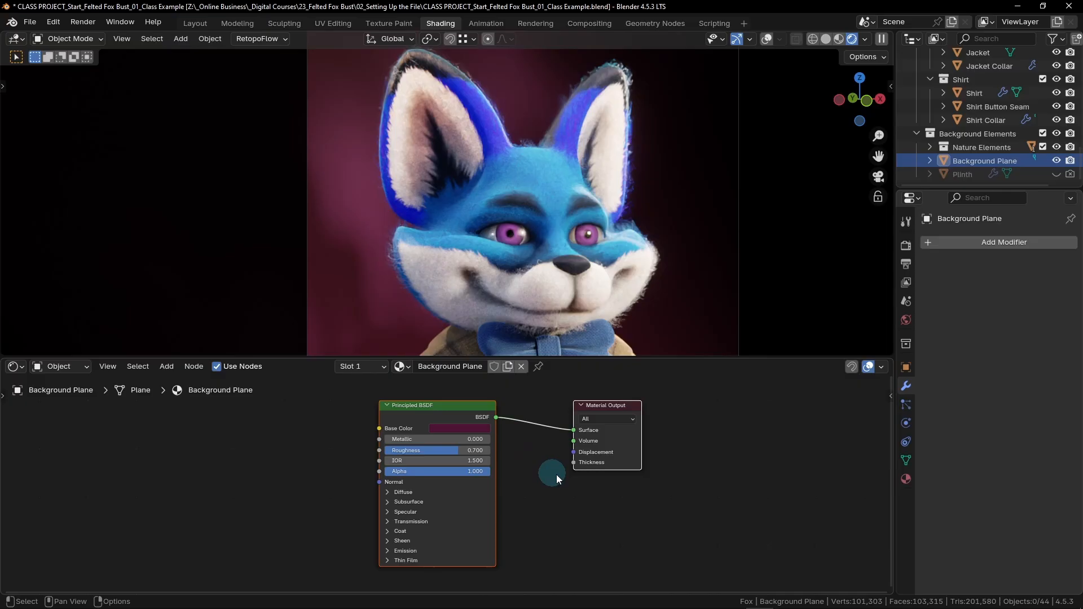
Step: Select the Bowtie Bow and move its Vest material's Principled BSDF and Material Output nodes aside to make room for another node
scroll(571, 285, "down", 3)
middle_click_drag(571, 286, 537, 232, "shift")
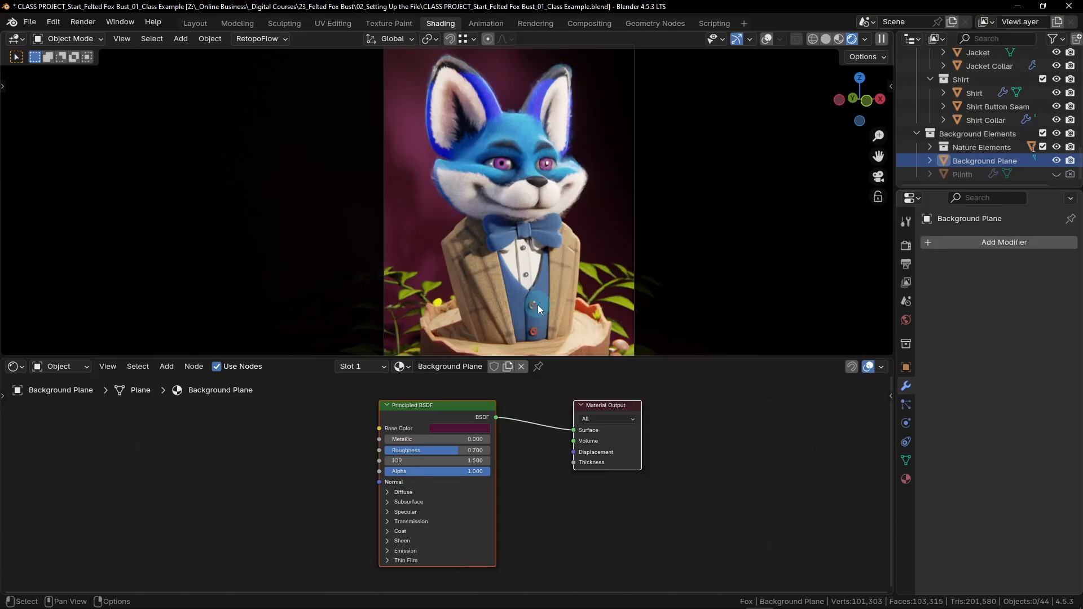
left_click(548, 236)
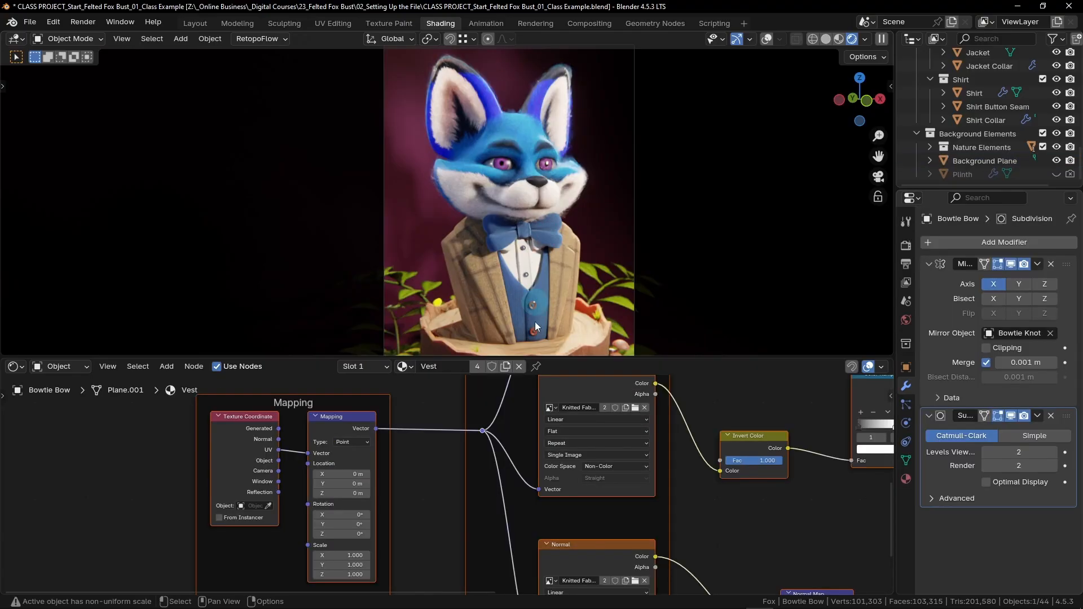
scroll(702, 517, "down", 5)
middle_click_drag(718, 496, 617, 485)
scroll(554, 483, "down", 3)
left_click_drag(559, 399, 460, 559)
left_click_drag(485, 423, 566, 422)
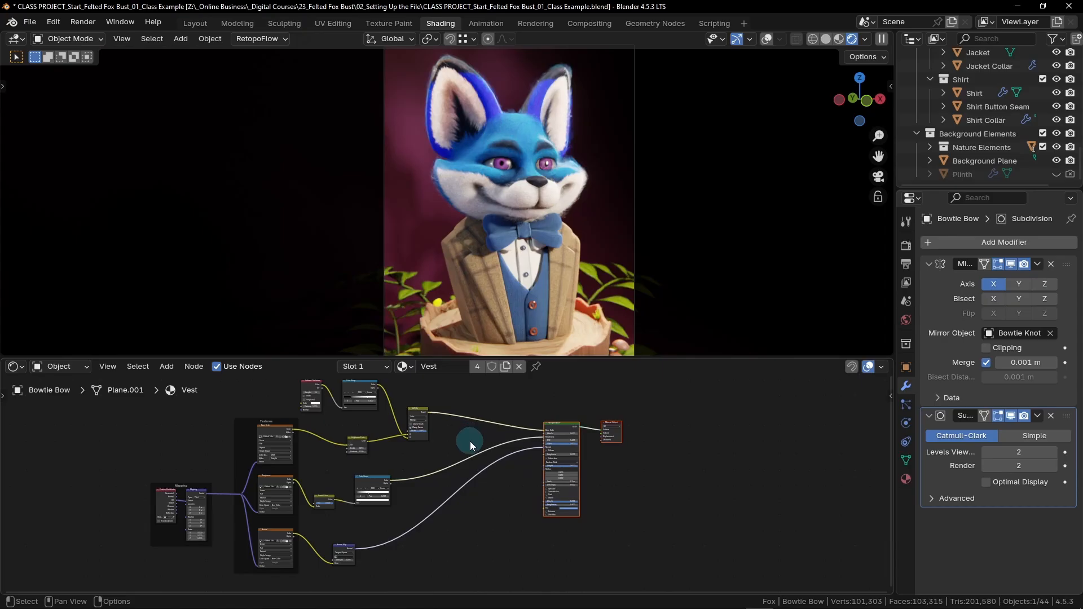
Step: Add a Hue/Saturation/Value node to the Vest material between the Multiply node and the Principled BSDF's Base Color
key("shift+a")
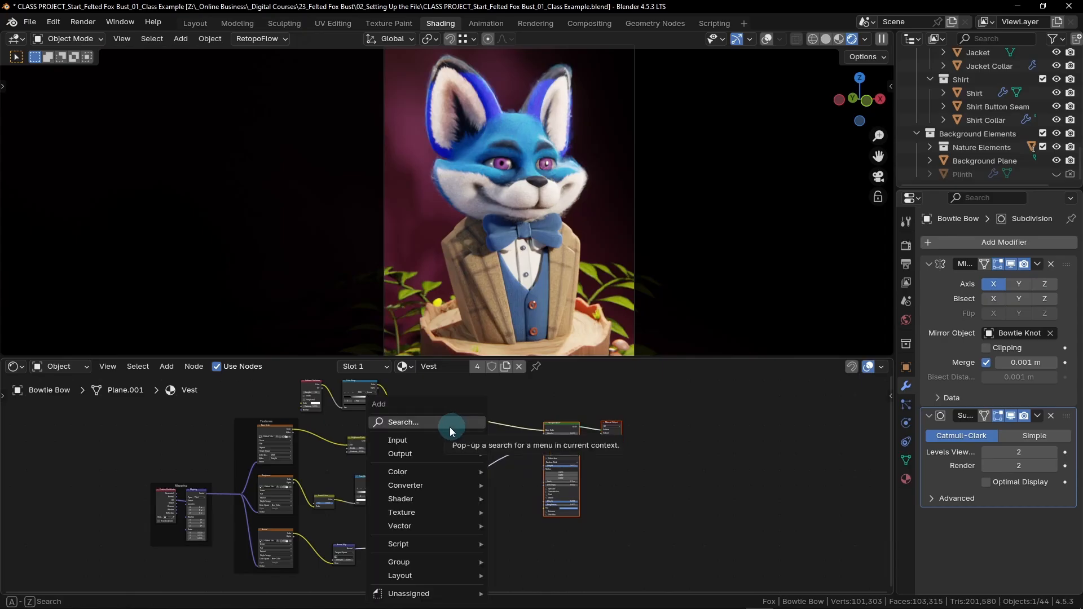
left_click(417, 423)
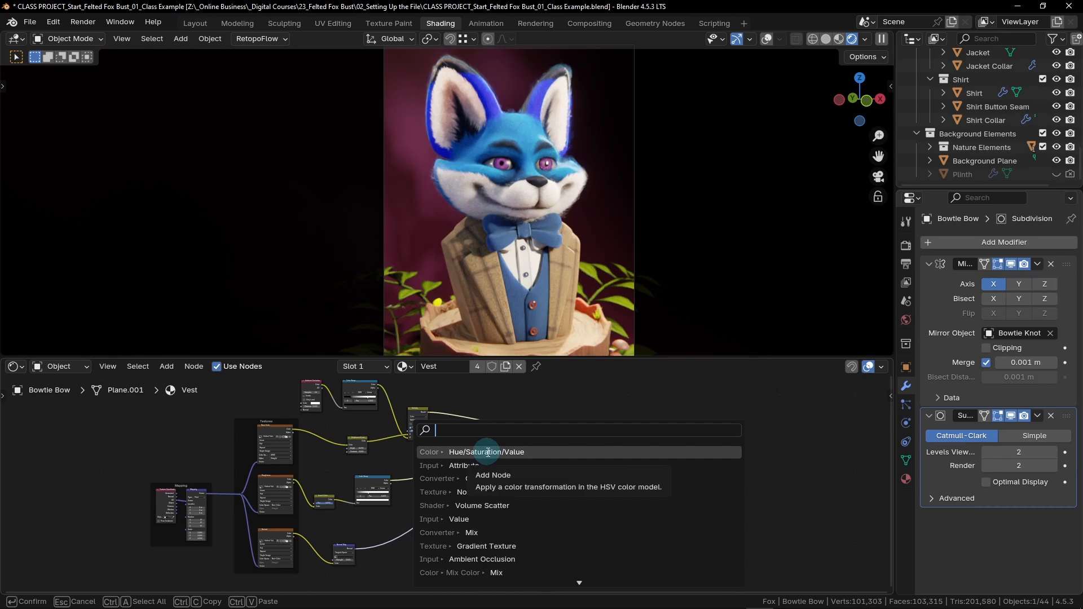
type("hue")
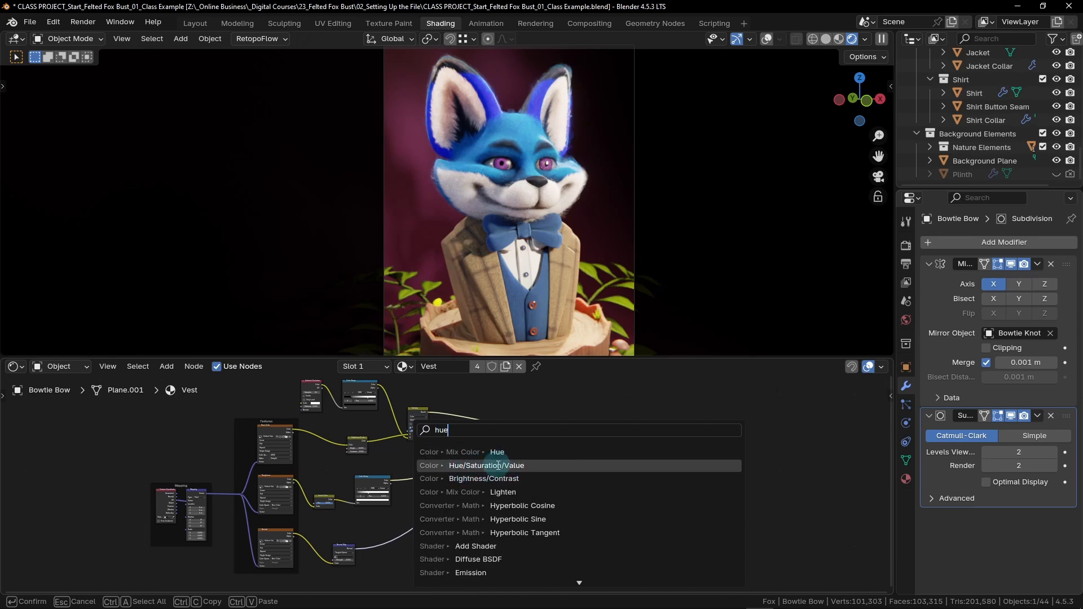
left_click(498, 465)
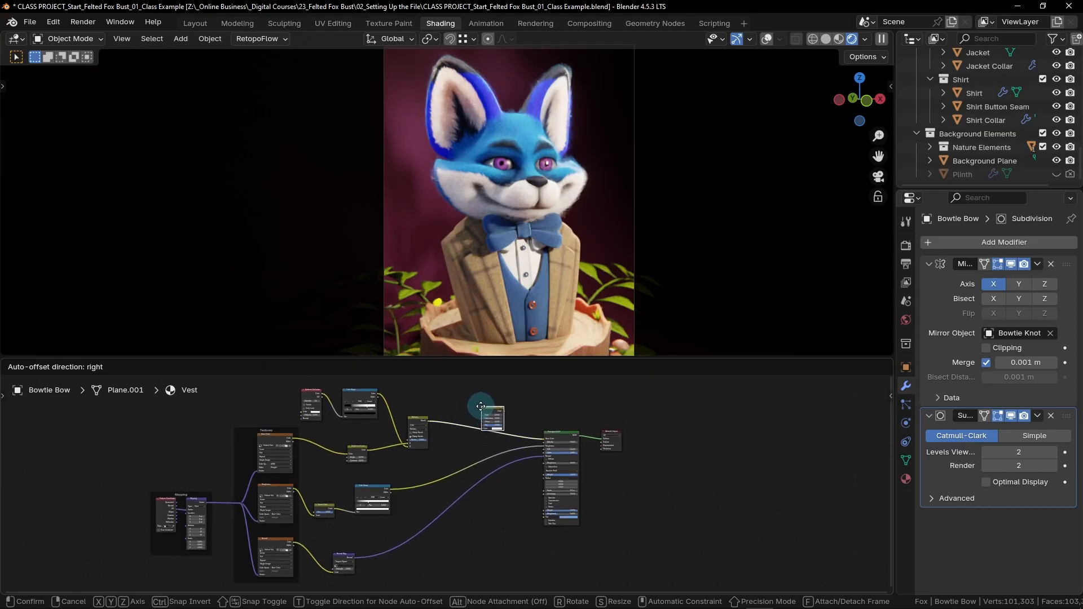
left_click(481, 406)
scroll(485, 411, "up", 6)
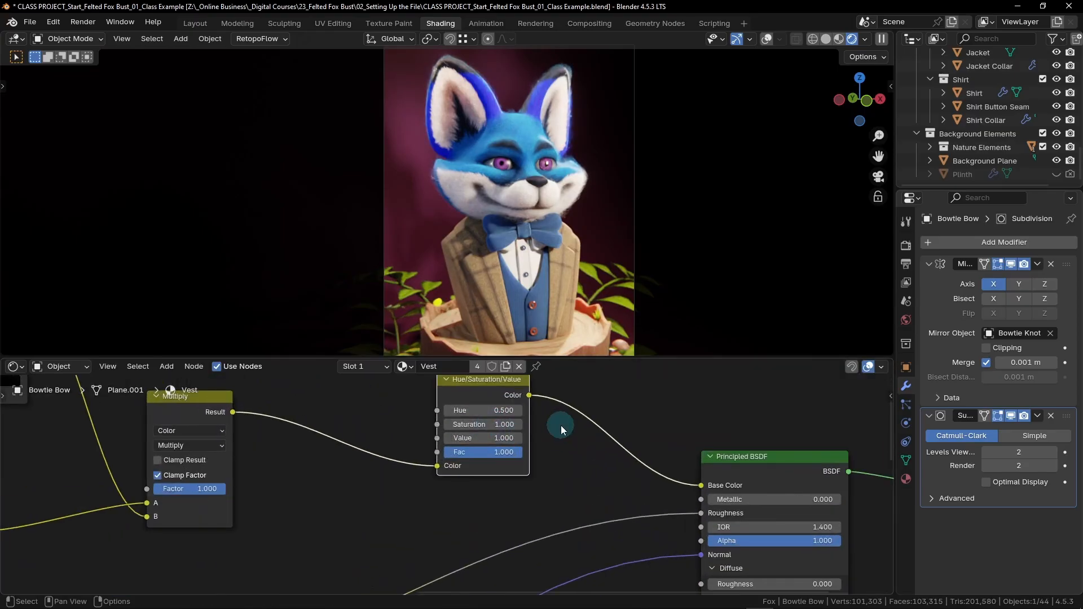
scroll(570, 445, "up", 2)
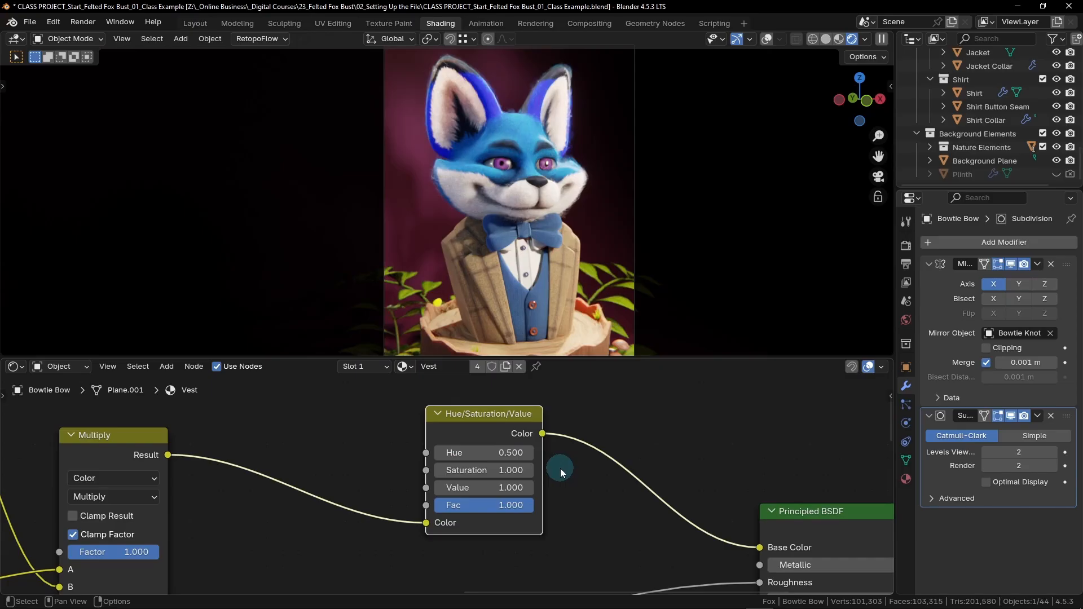
Step: Set the Vest material's Hue/Saturation/Value node to Hue 0.85, Saturation 0.9 and Value 1.9
left_click(486, 452)
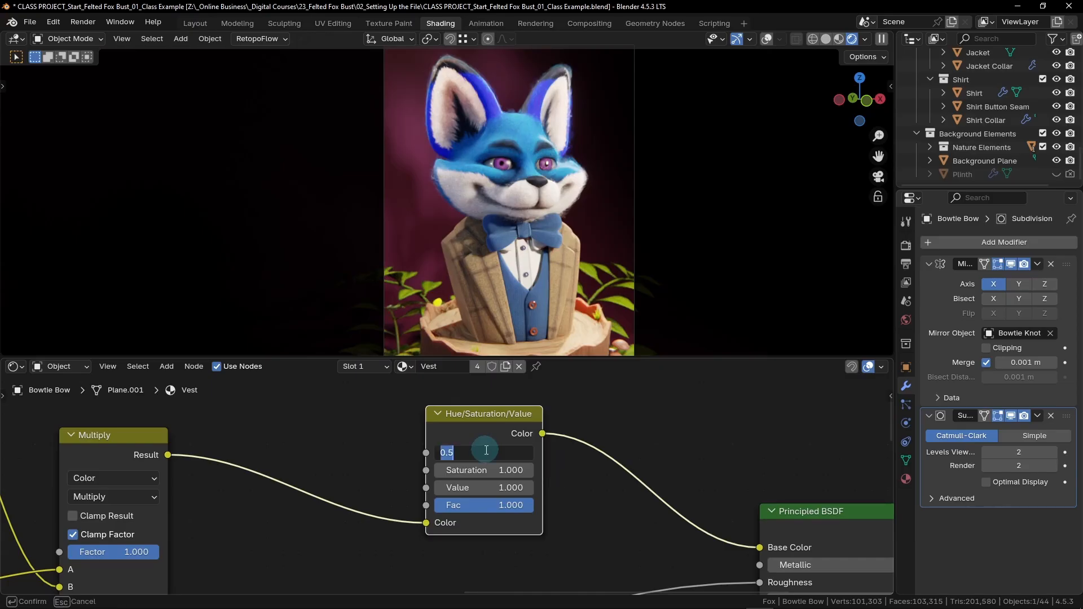
type(".85")
key("Return")
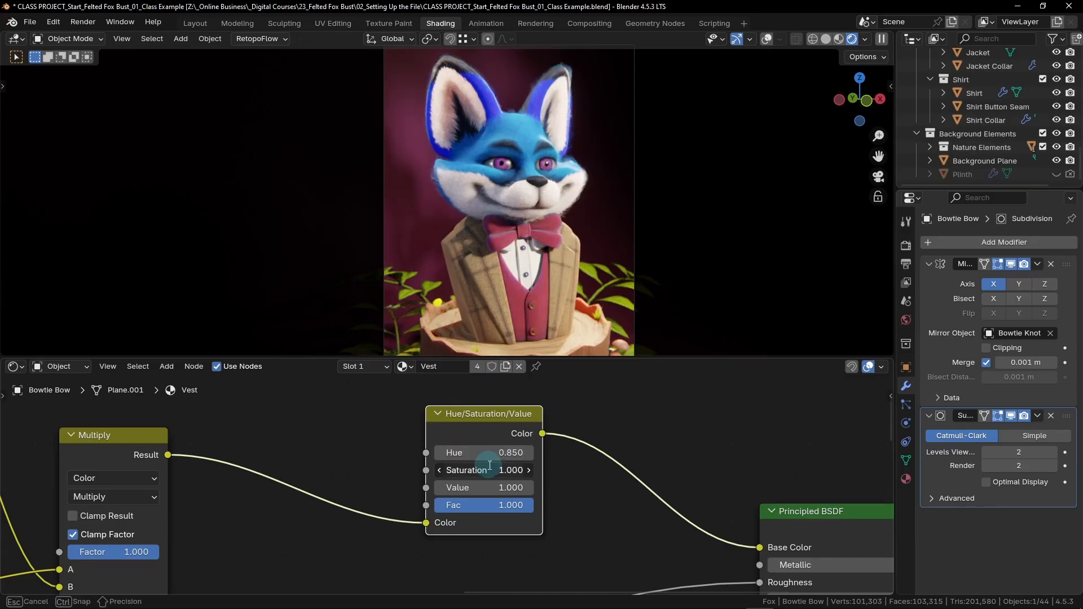
left_click(486, 470)
key("BackSpace")
type(".9")
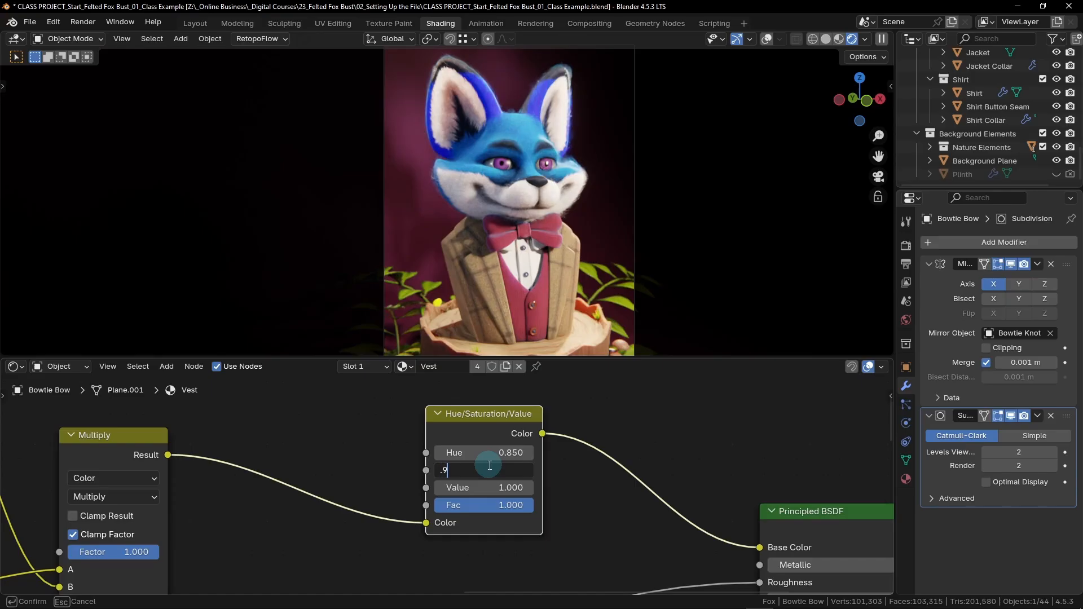
key("Return")
left_click(488, 488)
type(".9")
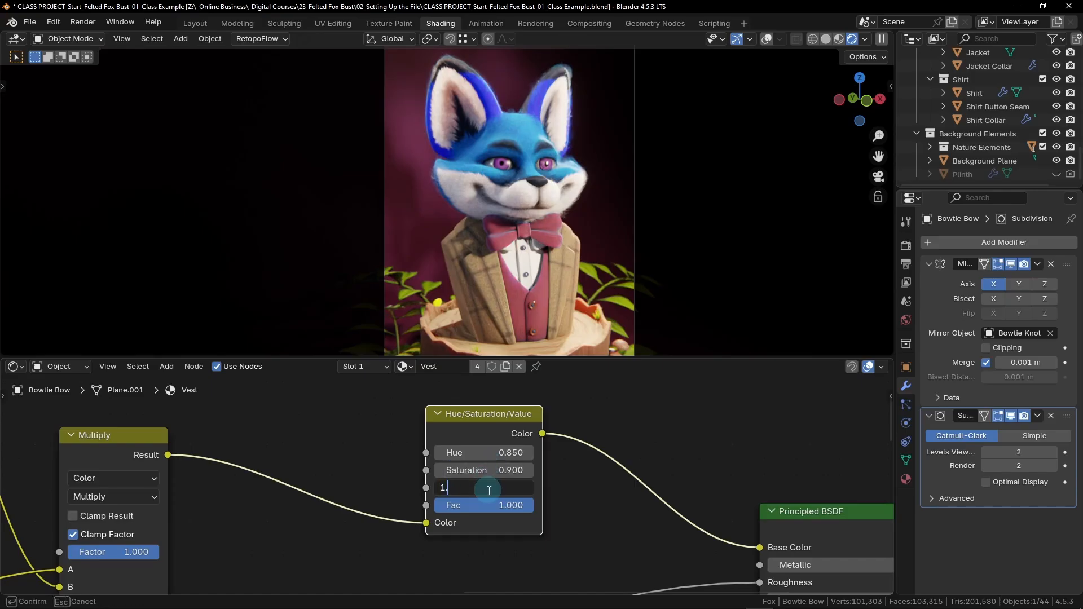
key("Return")
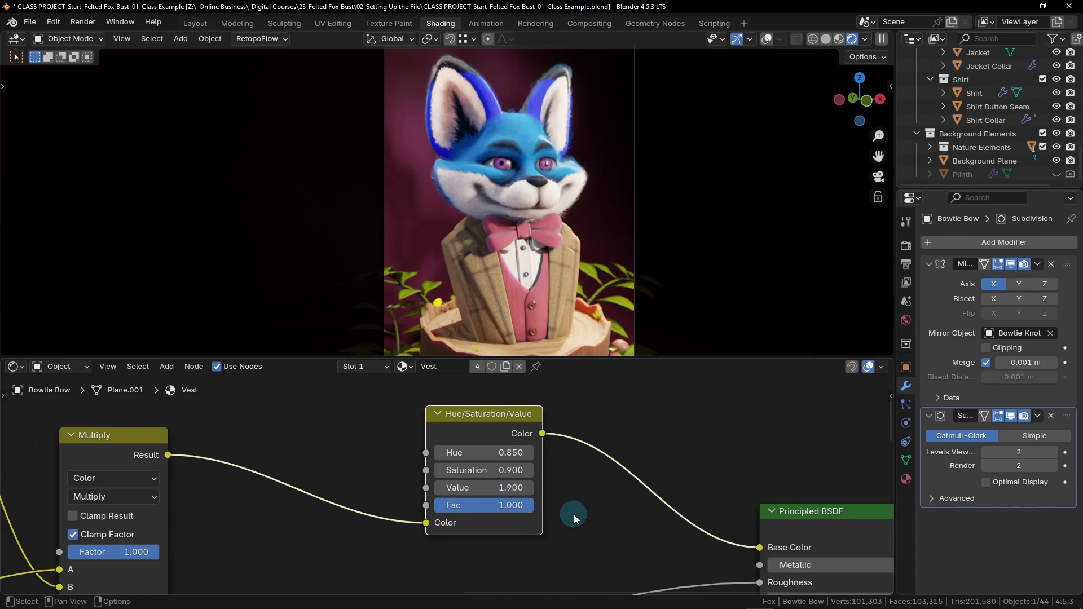
Step: Examine the Sheen settings of the Vest material's Principled BSDF and inspect the bowtie's knit fabric up close
scroll(598, 506, "down", 4)
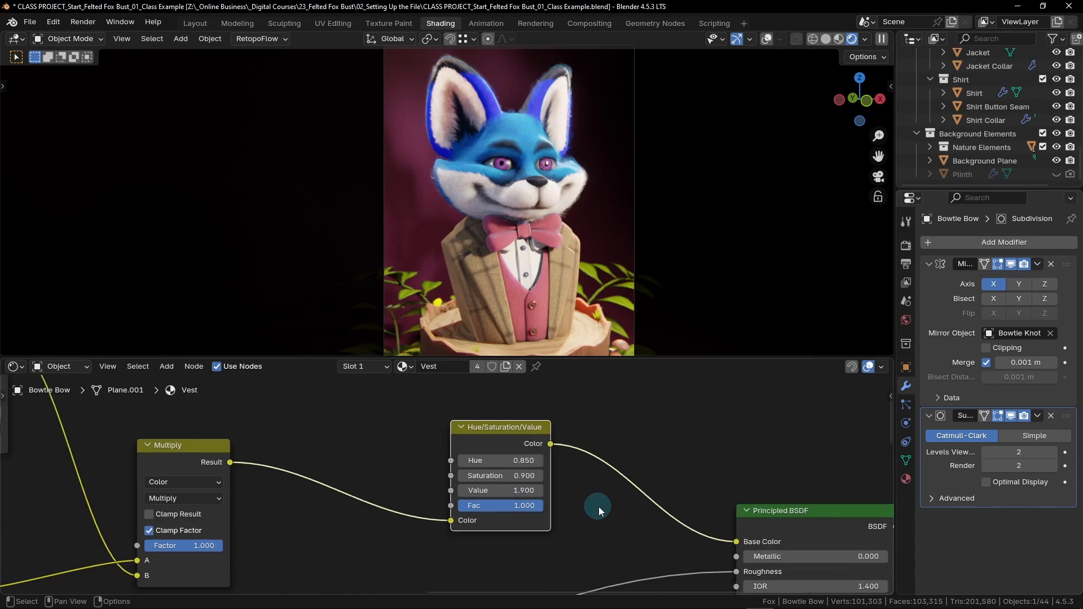
middle_click_drag(640, 533, 442, 403)
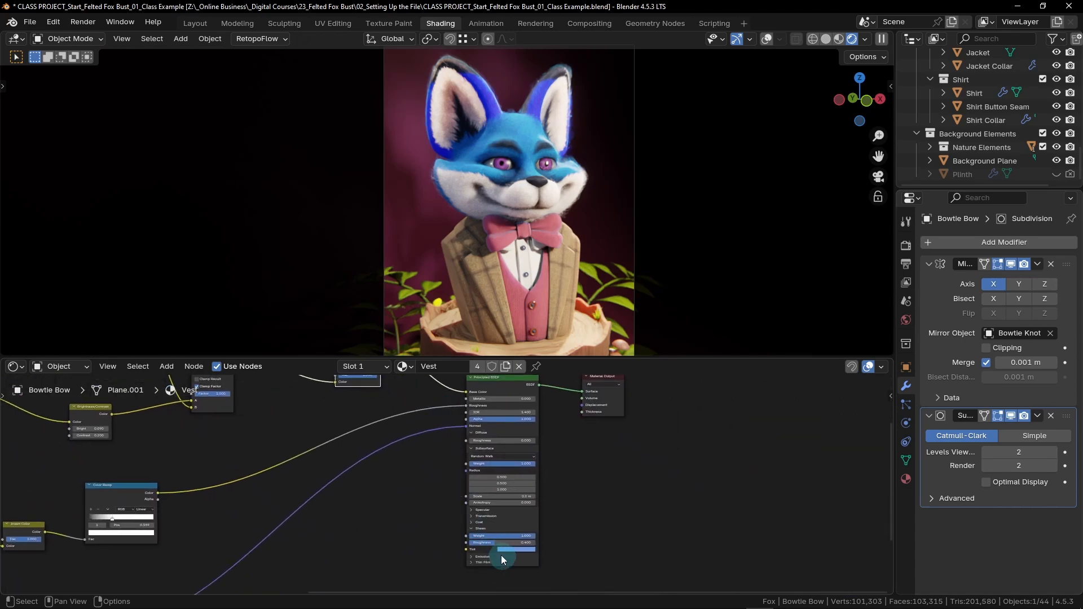
scroll(508, 545, "up", 5)
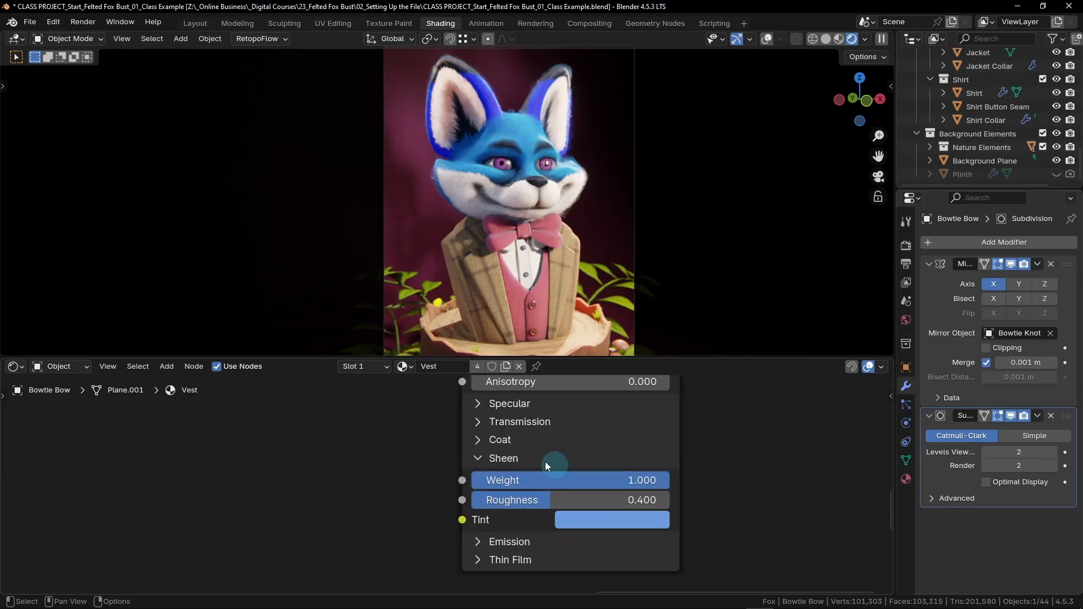
scroll(605, 489, "down", 5)
middle_click_drag(699, 449, 644, 533)
scroll(643, 534, "down", 2)
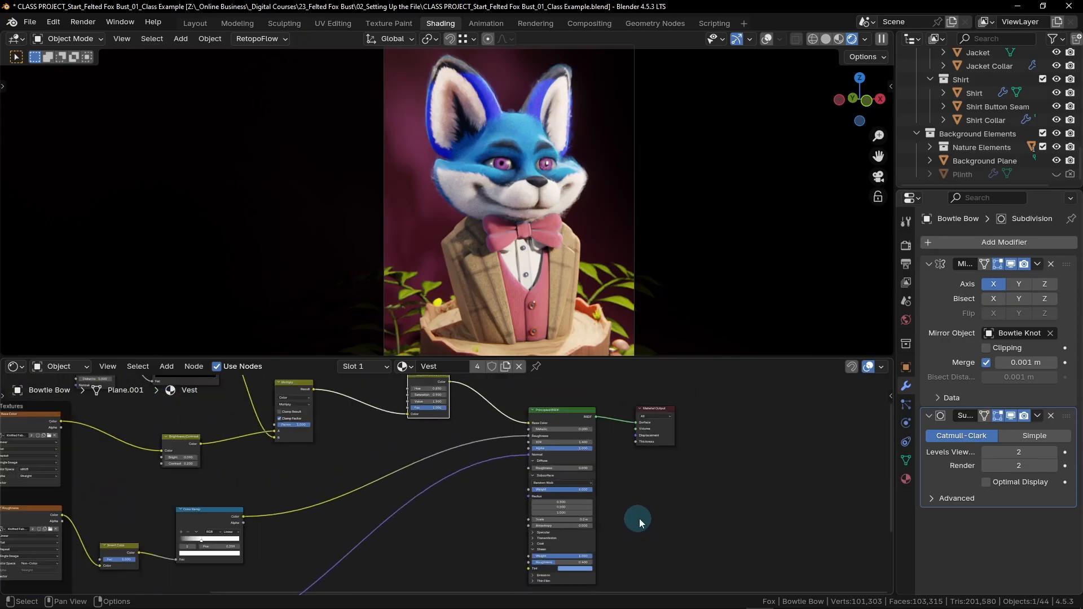
scroll(570, 513, "up", 6)
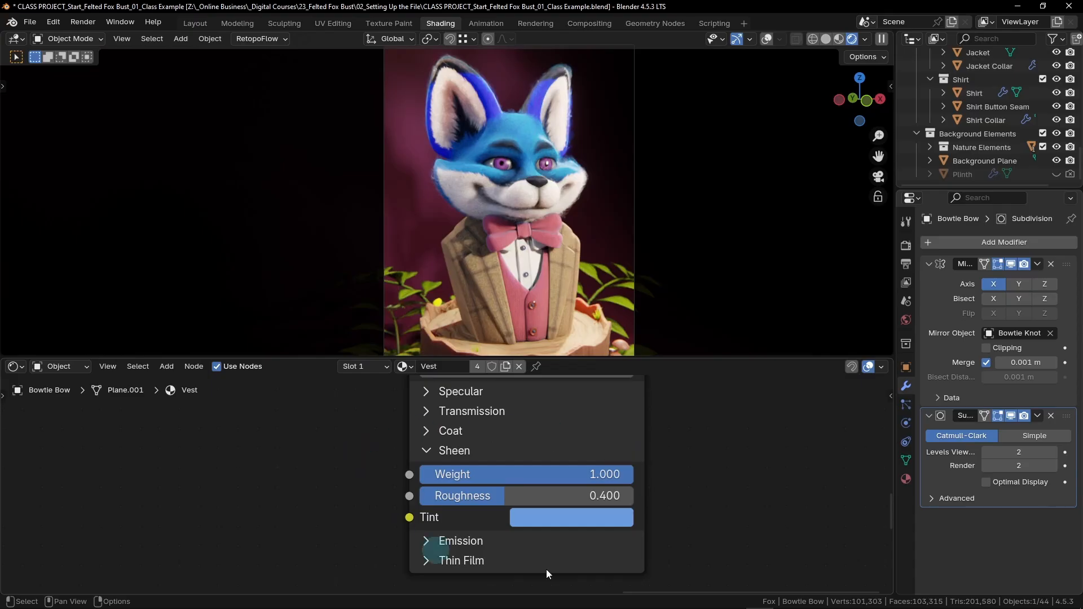
scroll(546, 233, "up", 3)
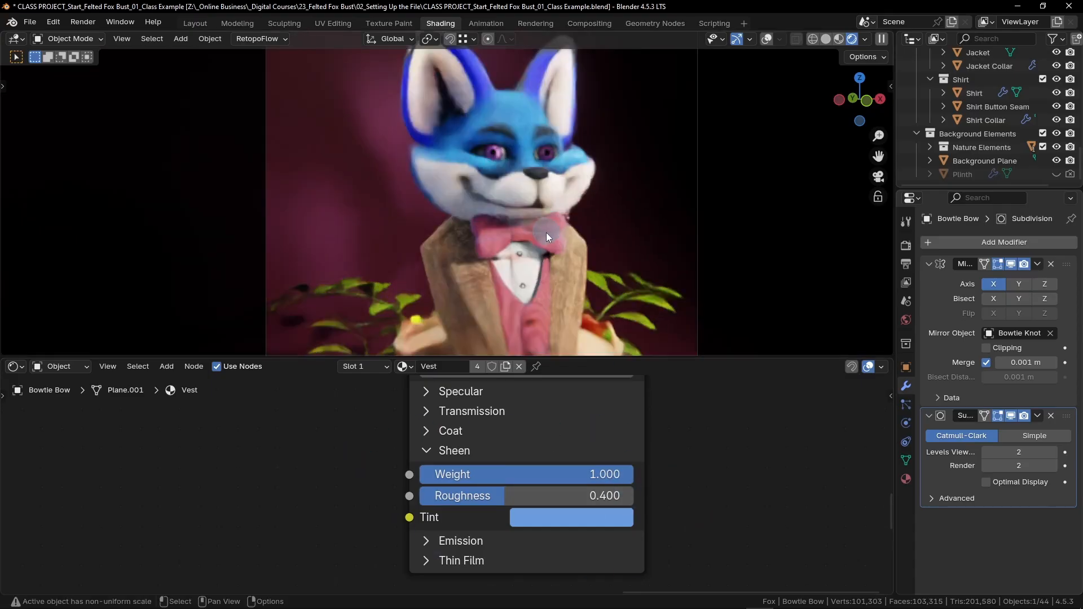
scroll(546, 232, "up", 10)
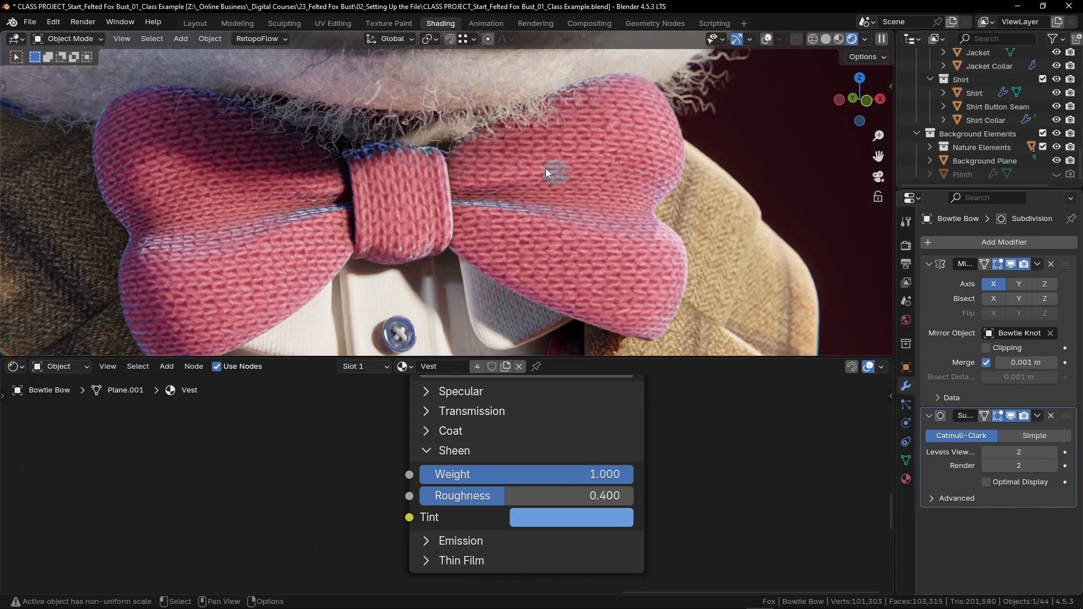
scroll(592, 300, "down", 1)
Step: Change the Vest material's Sheen Tint to a bright light pink, about #F99EAE
left_click(565, 518)
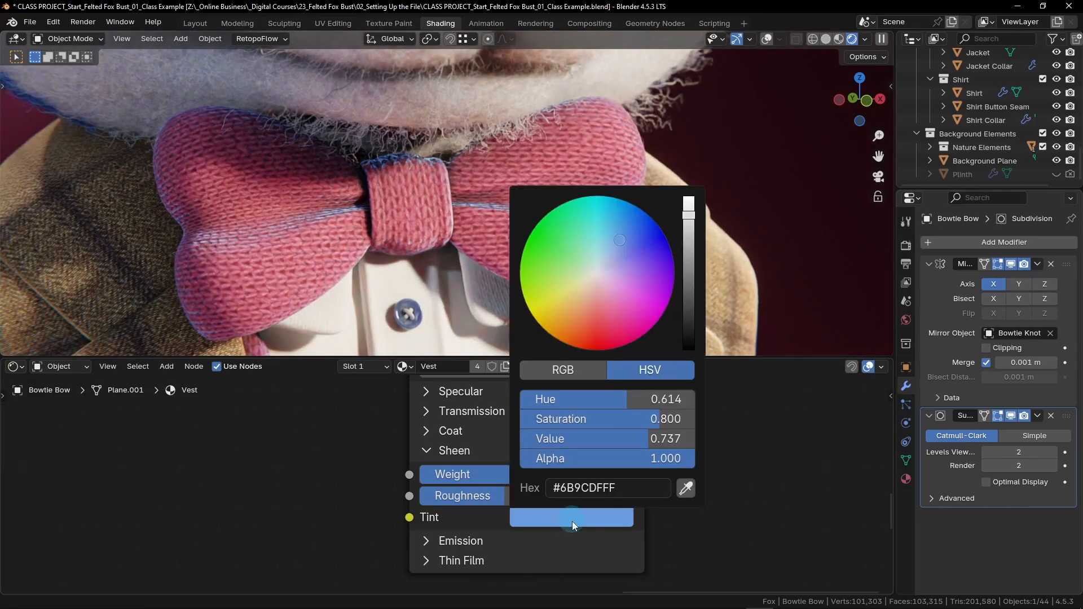
mouse_move(607, 303)
left_mouse_down()
mouse_move(612, 320)
mouse_move(600, 322)
mouse_move(609, 321)
left_mouse_up()
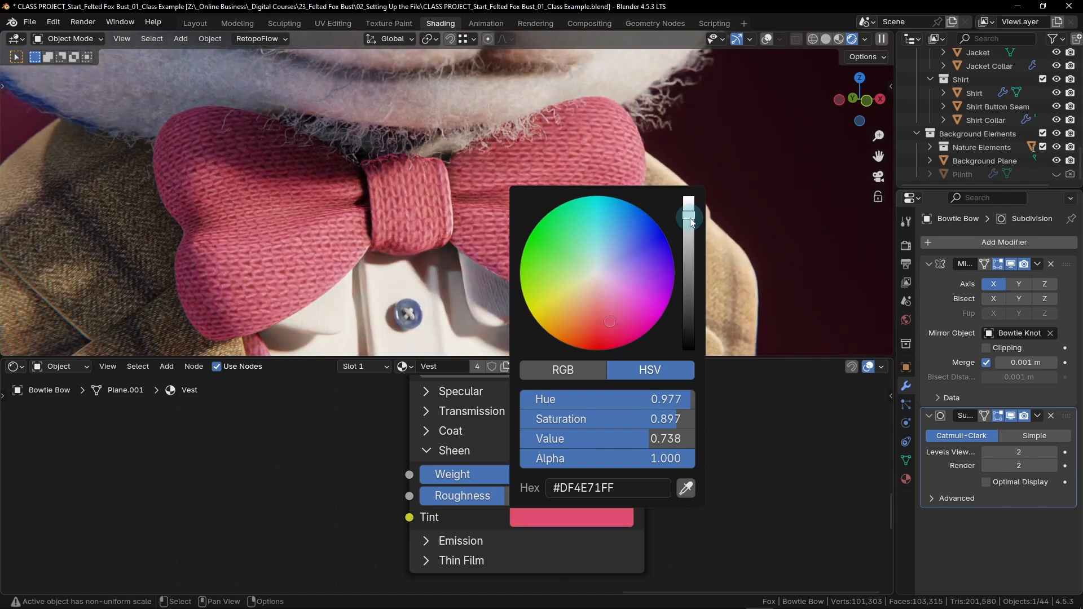
left_click_drag(689, 215, 689, 199)
left_click_drag(607, 311, 606, 305)
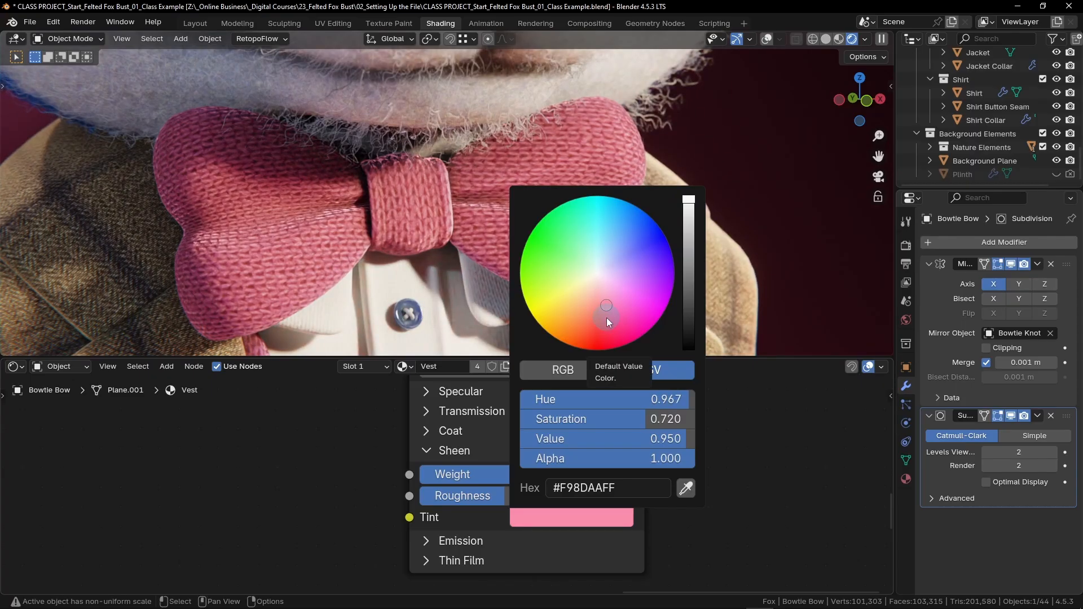
left_click_drag(607, 306, 577, 261)
mouse_move(576, 260)
left_mouse_down()
mouse_move(603, 304)
mouse_move(600, 289)
left_mouse_up()
scroll(403, 220, "down", 8)
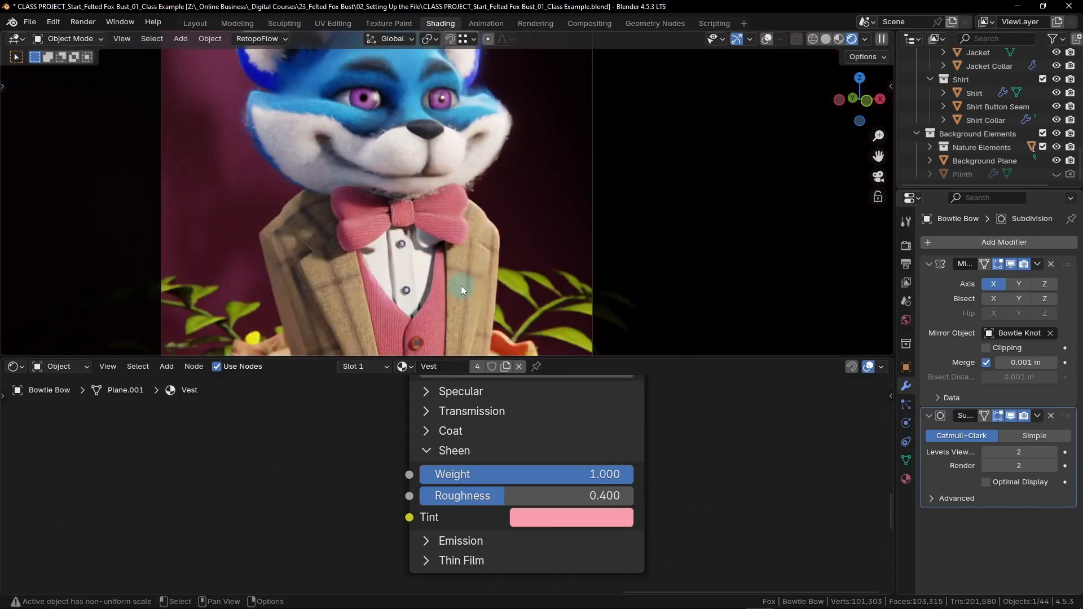
Step: Select the Bowtie Bow, make its Vest material a single-user copy, and rename the copy to Bowtie
scroll(461, 285, "up", 3)
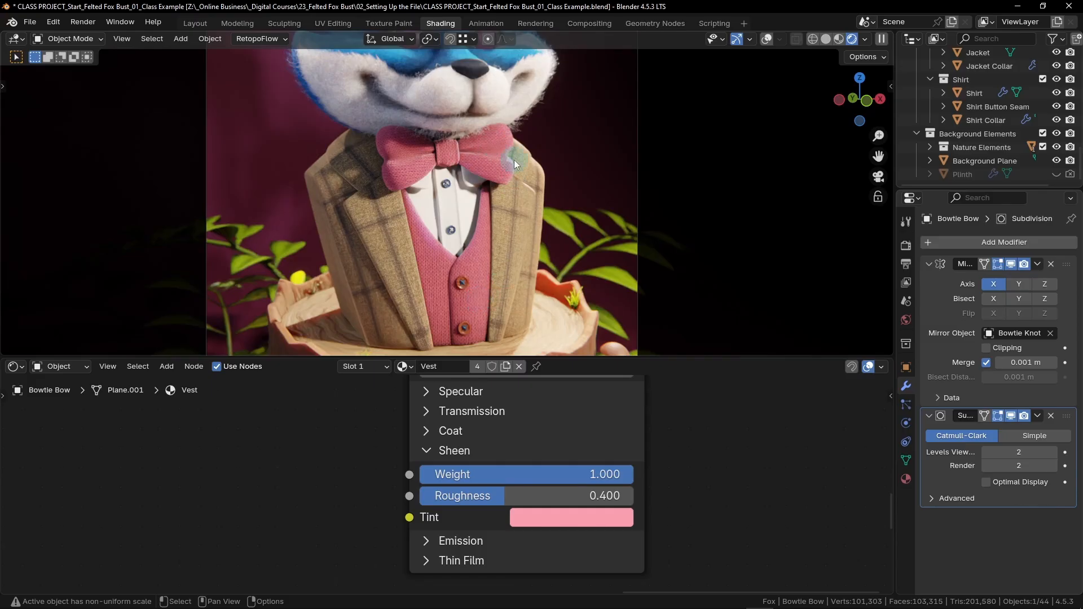
left_click(450, 157)
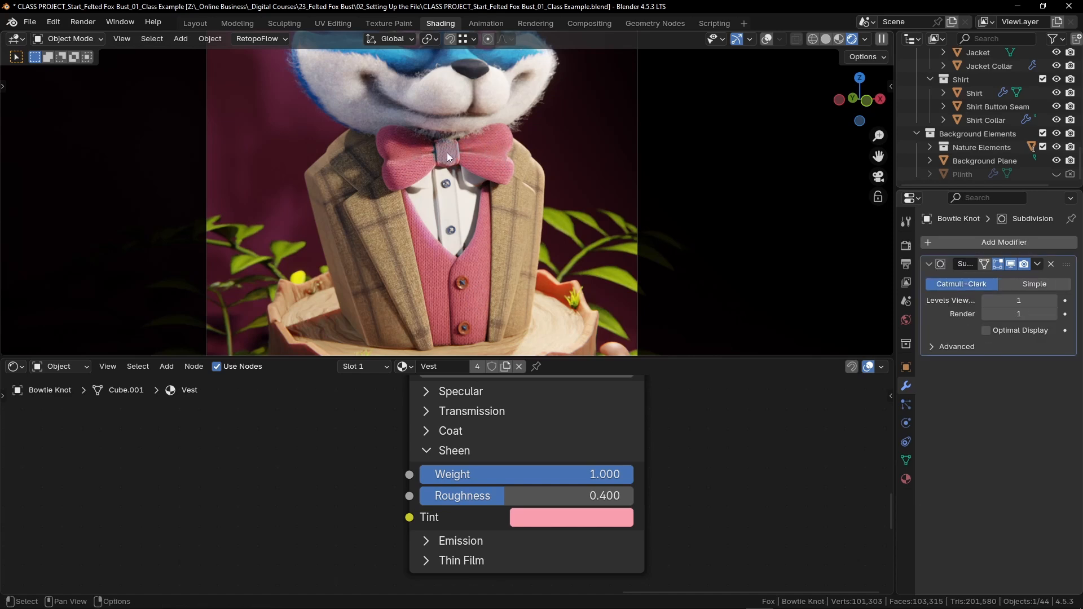
left_click(508, 153)
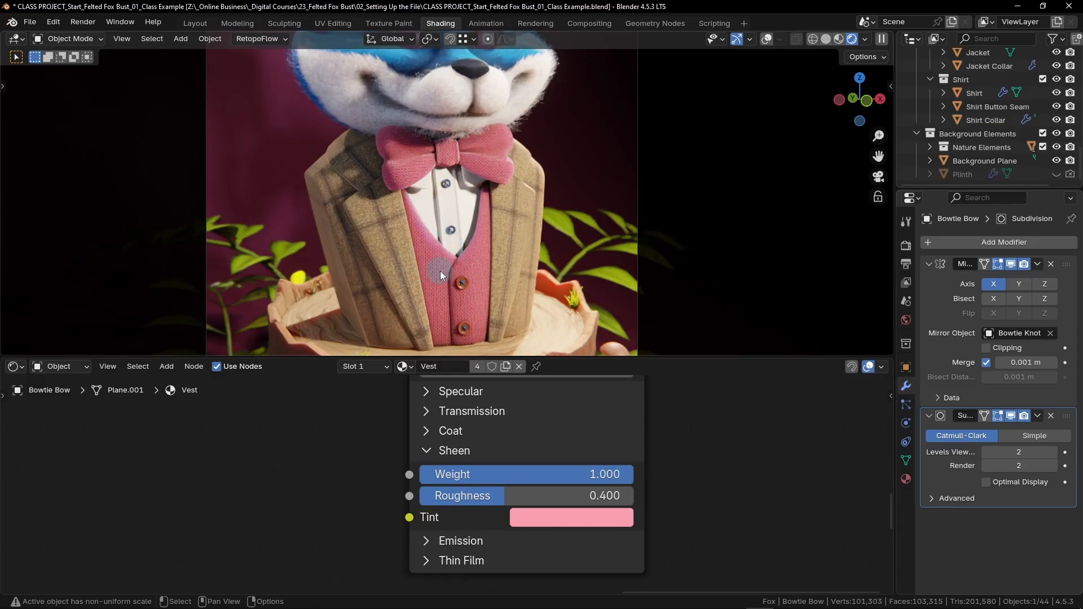
left_click(480, 367)
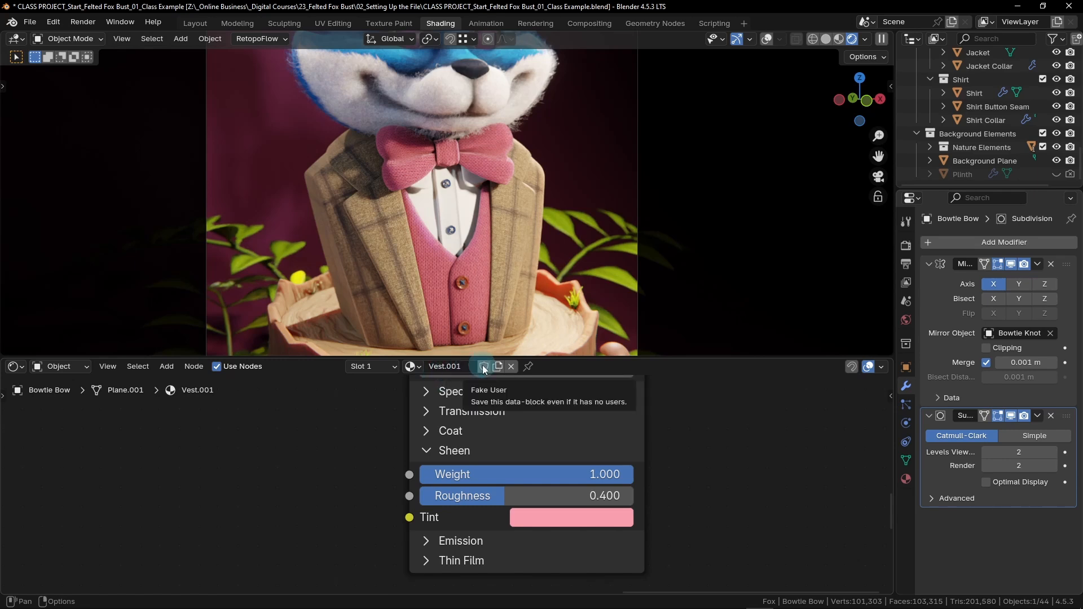
left_click(467, 367)
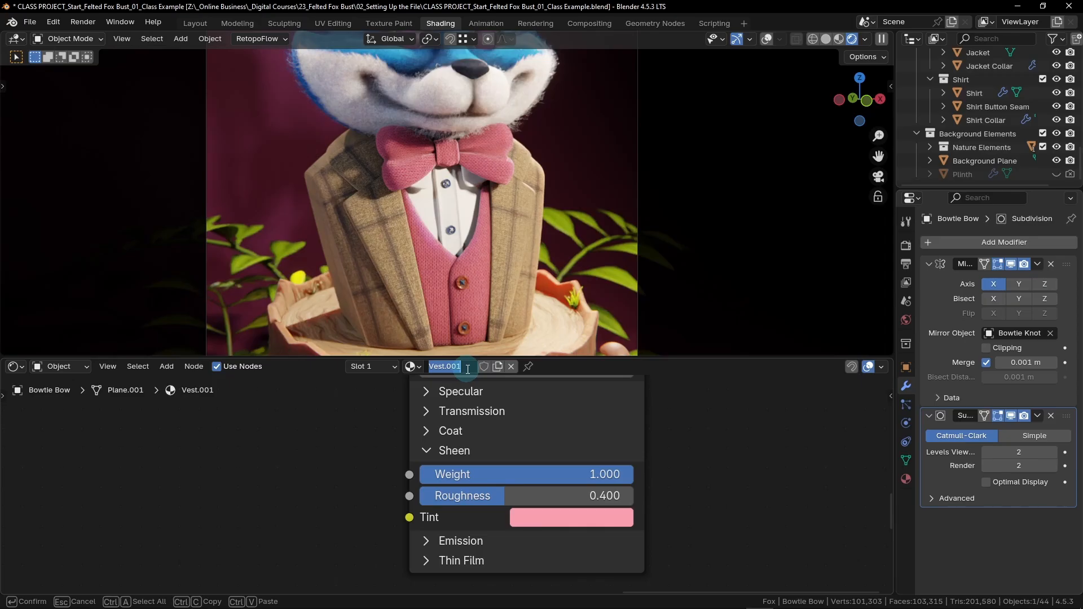
type("Bowtie")
key("Return")
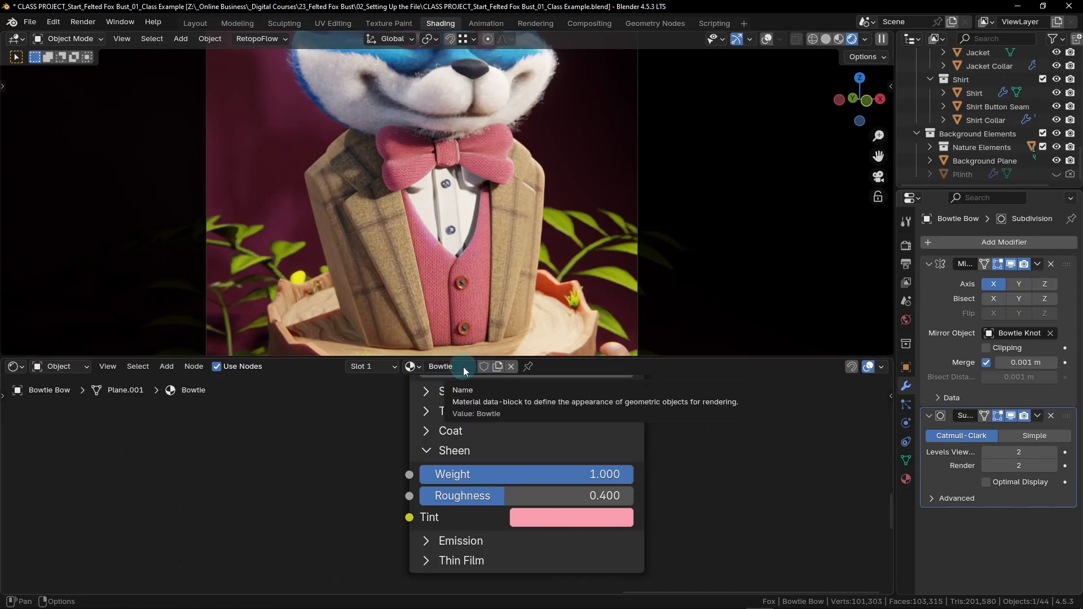
Step: Set the Bowtie material's Hue/Saturation/Value node to Hue 0.95, Saturation 1.5 and Value 2.0
scroll(443, 446, "down", 6)
scroll(390, 444, "down", 2)
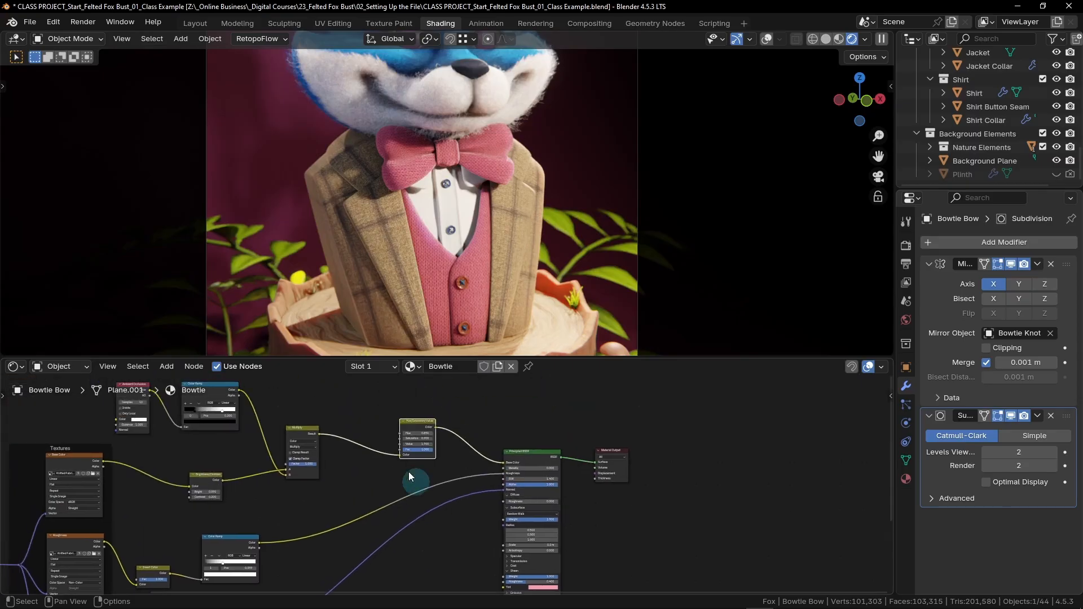
scroll(406, 451, "up", 8)
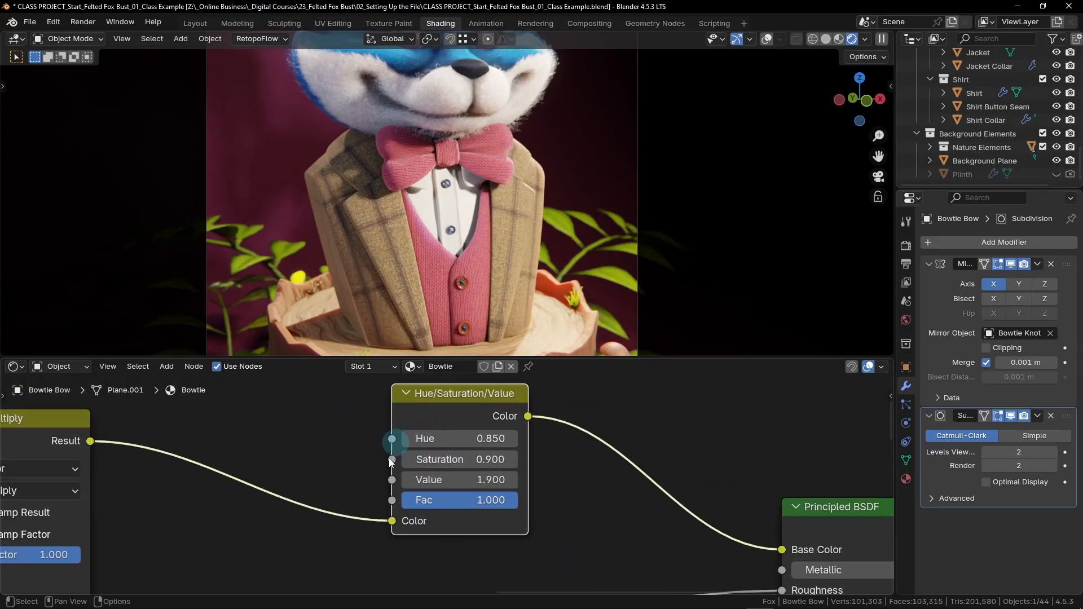
left_click(467, 440)
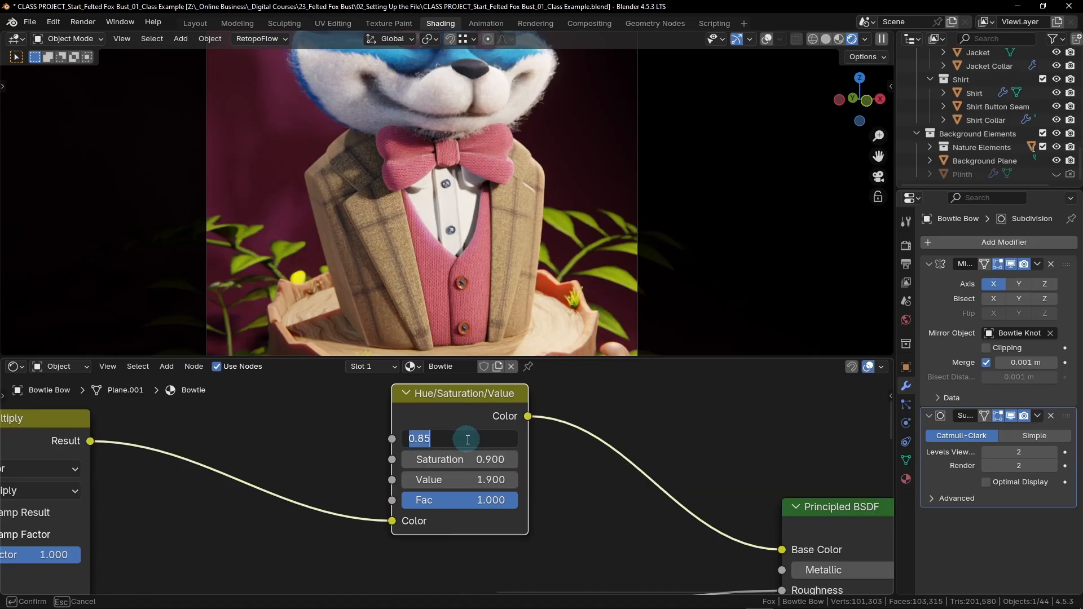
type(".95")
key("Return")
left_click(480, 458)
type("1.5")
key("Return")
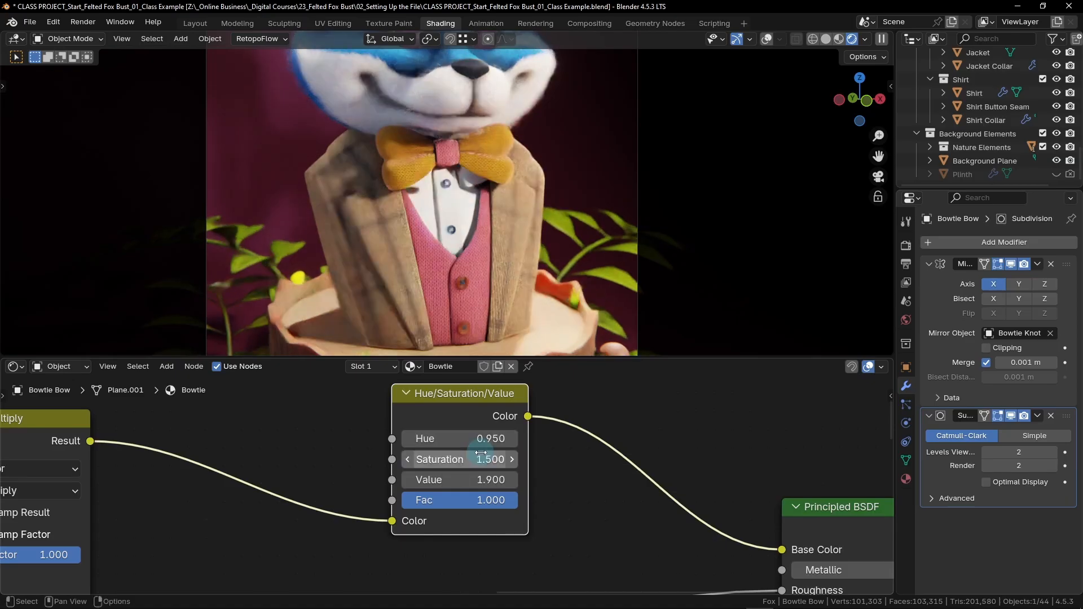
left_click(484, 477)
type("2")
key("Return")
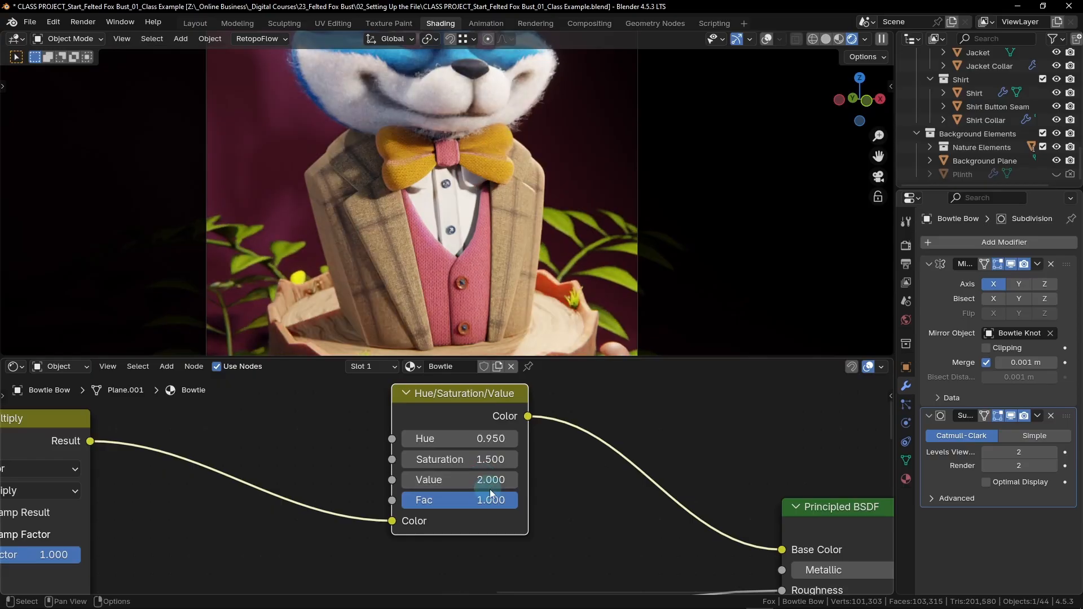
Step: Change the Sheen Tint of the Bowtie material's Principled BSDF from pink to a light yellow-orange
scroll(686, 527, "down", 9)
middle_click_drag(703, 538, 590, 414)
scroll(606, 452, "up", 4)
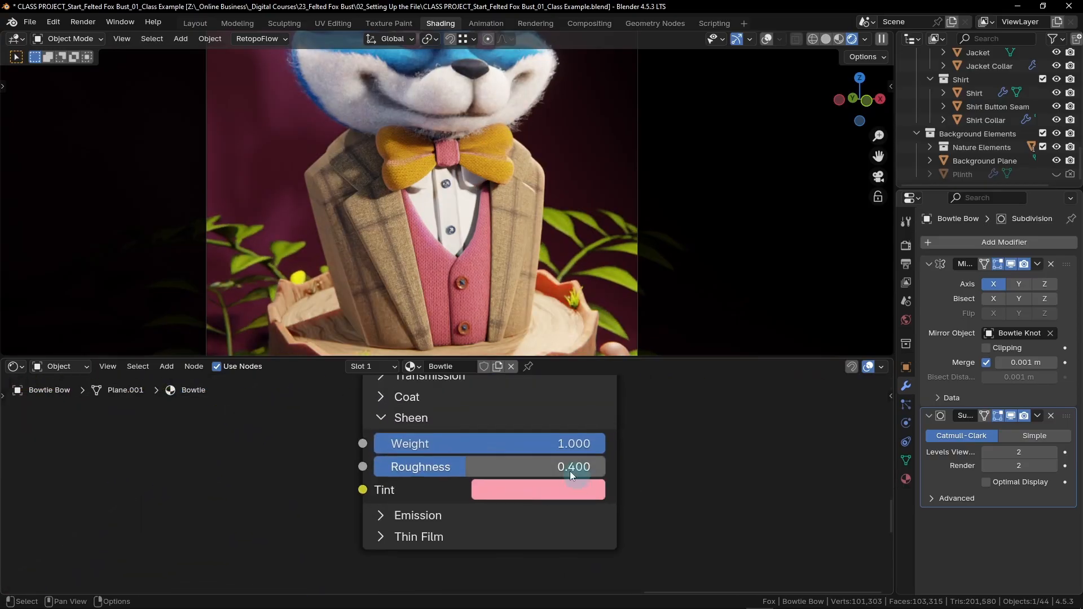
left_click(562, 493)
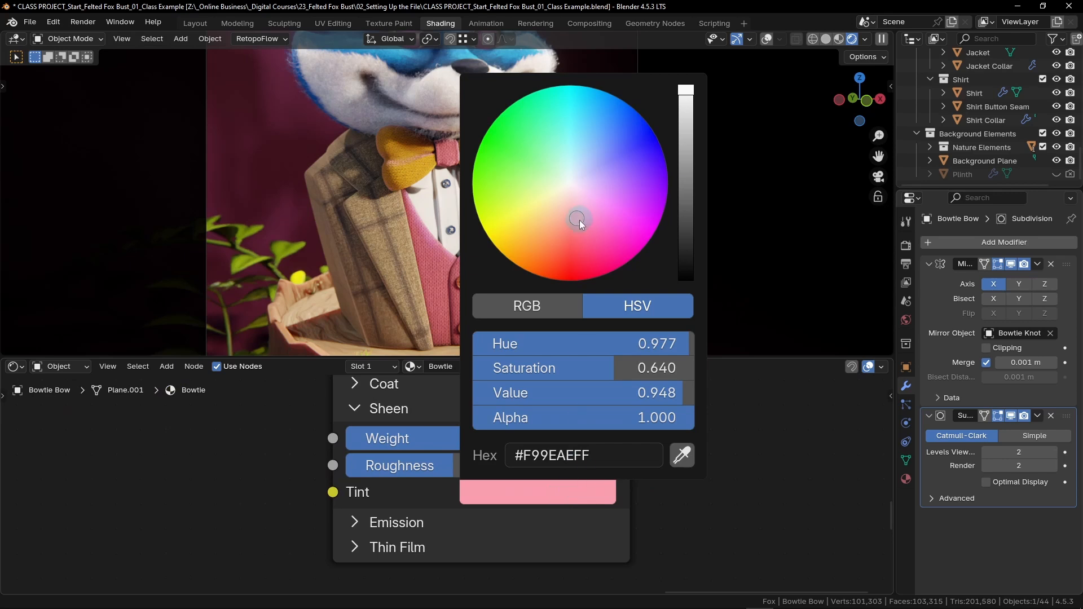
left_click_drag(577, 219, 550, 212)
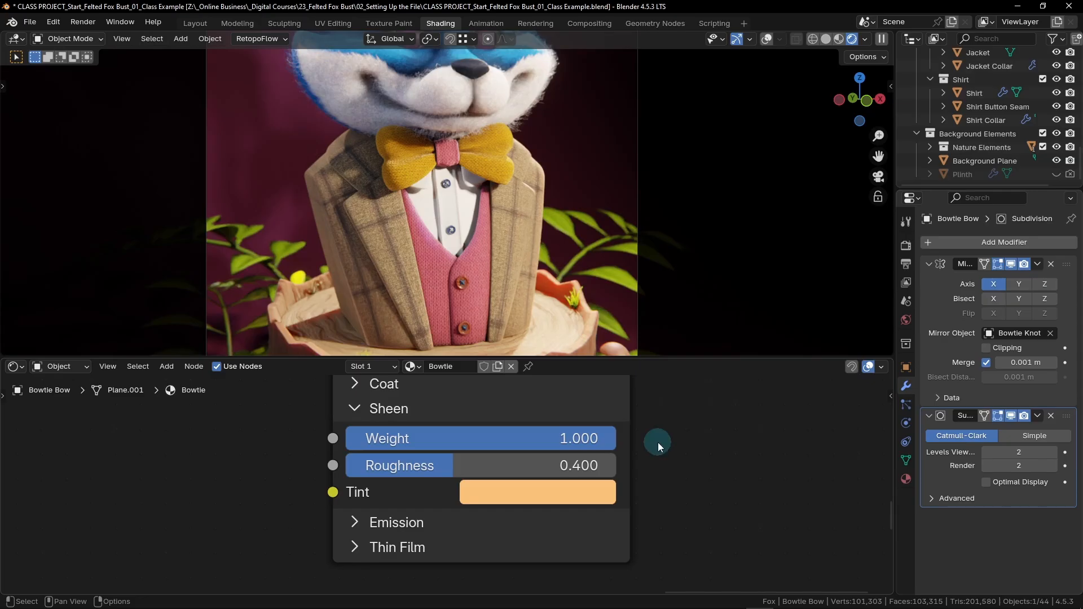
Step: Select the Bowtie Knot and assign the existing Bowtie material to it in place of Vest
left_click(446, 155)
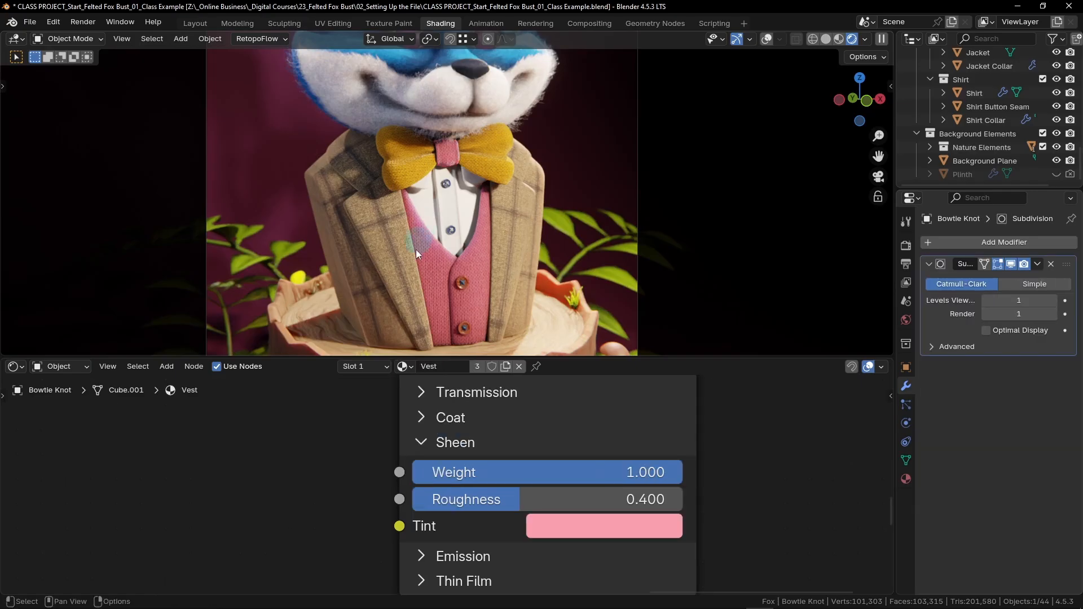
left_click(403, 367)
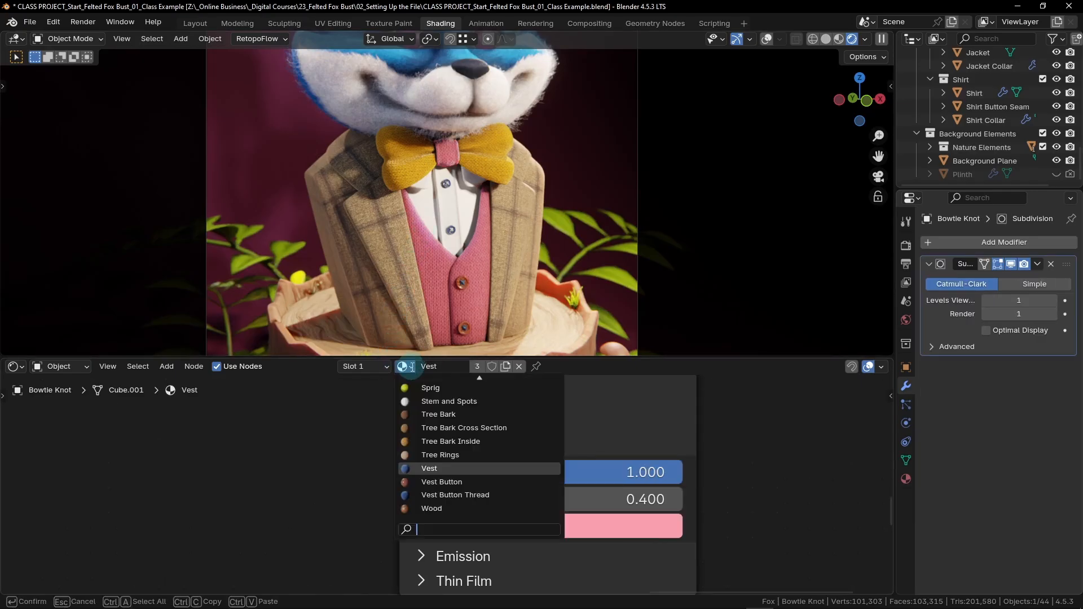
type("bow")
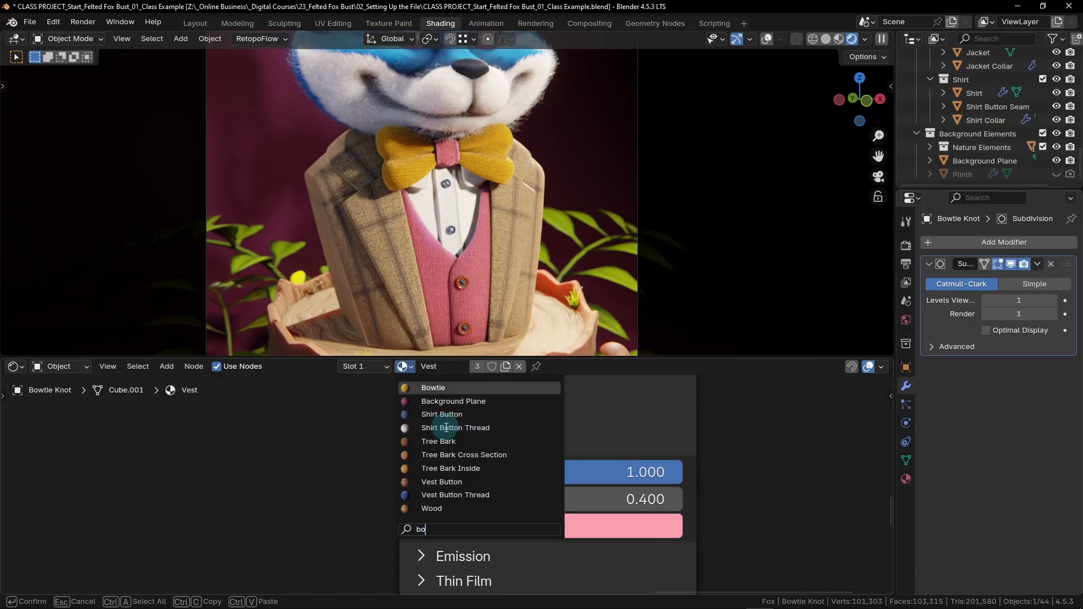
left_click(435, 388)
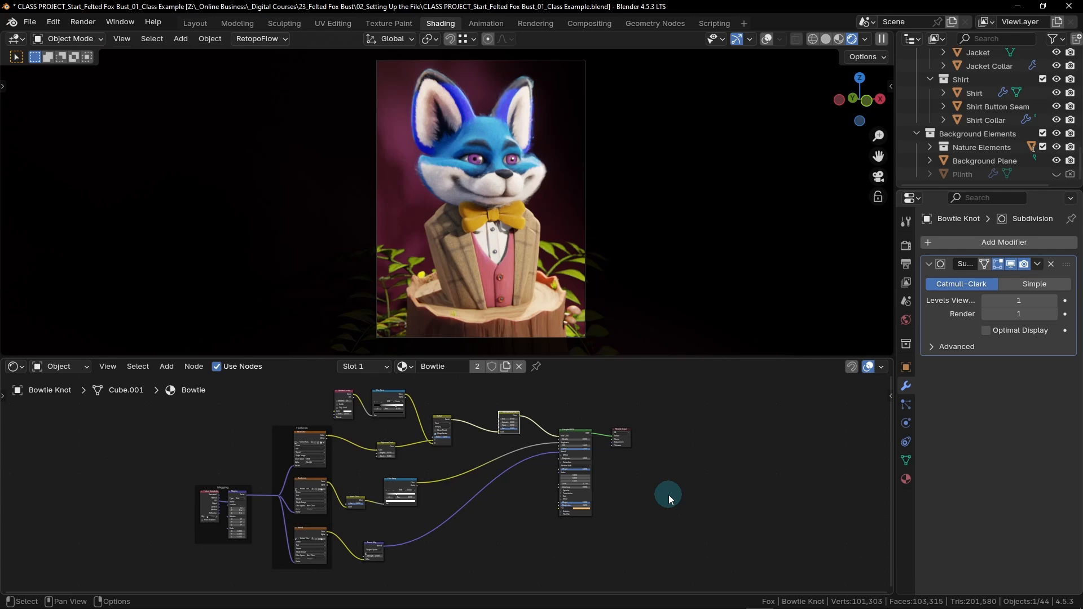
Step: Select the jacket collar and the tree stump in turn to view their material node setups
left_click(458, 256)
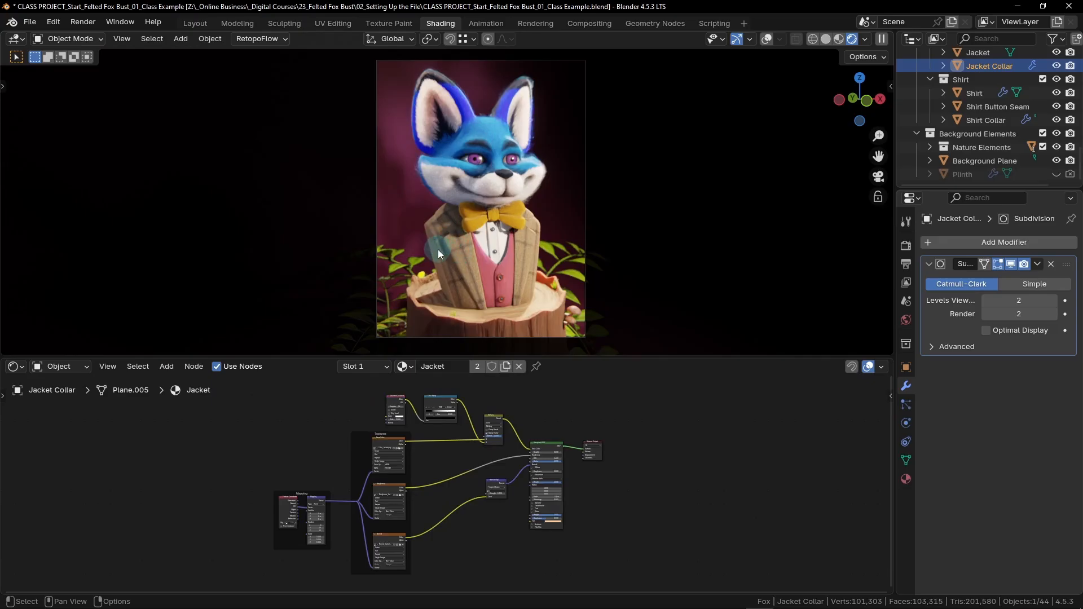
left_click(396, 269)
left_click(446, 320)
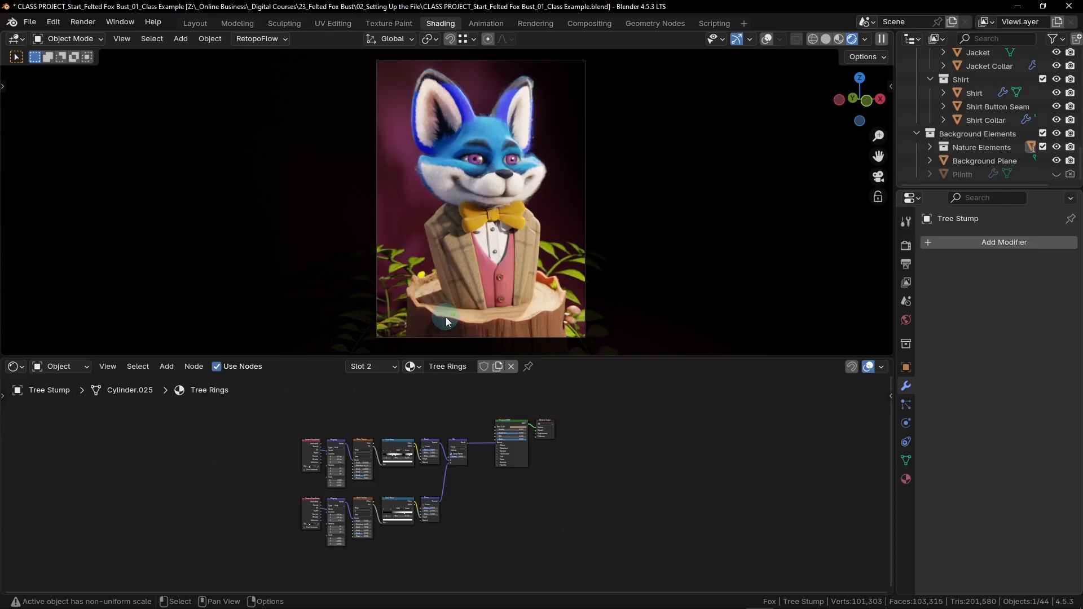
Step: Switch to the Layout workspace, set the camera viewport to rendered shading and expand the Camera and Lights collection
left_click(192, 23)
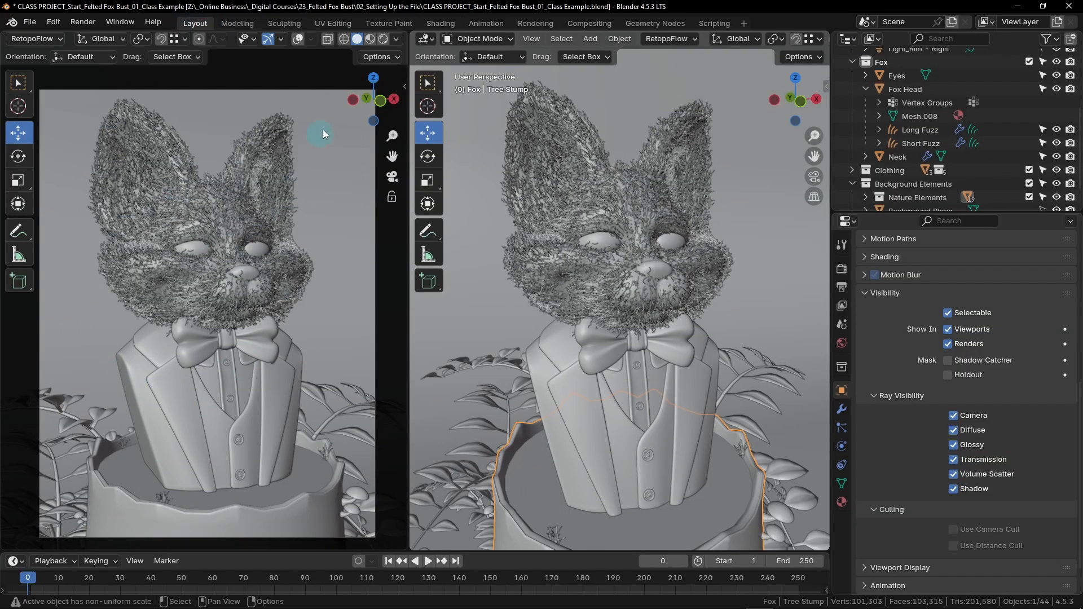
left_click(383, 40)
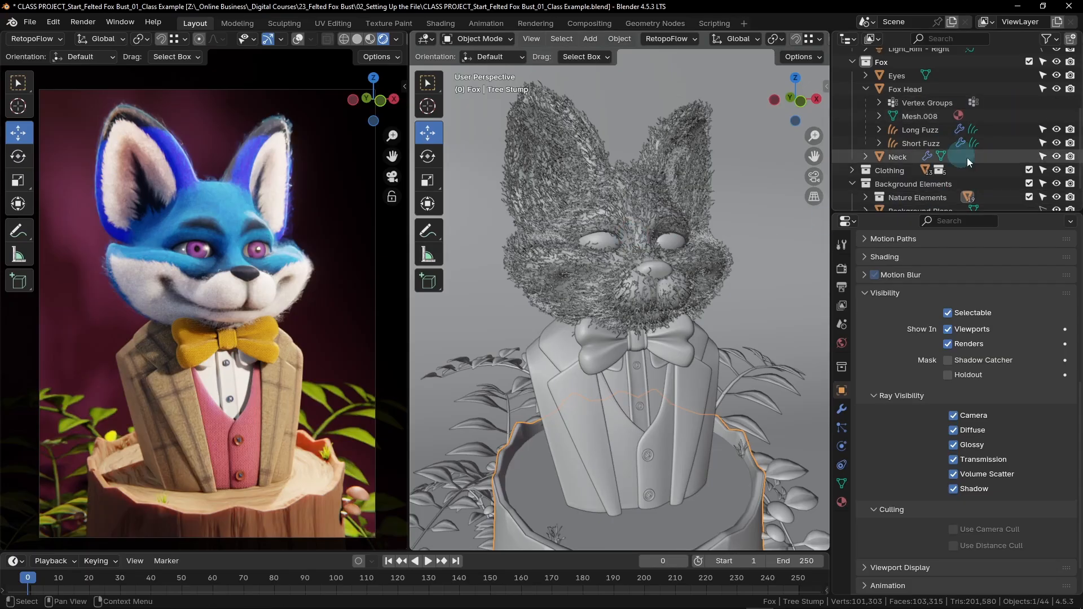
scroll(959, 147, "up", 5)
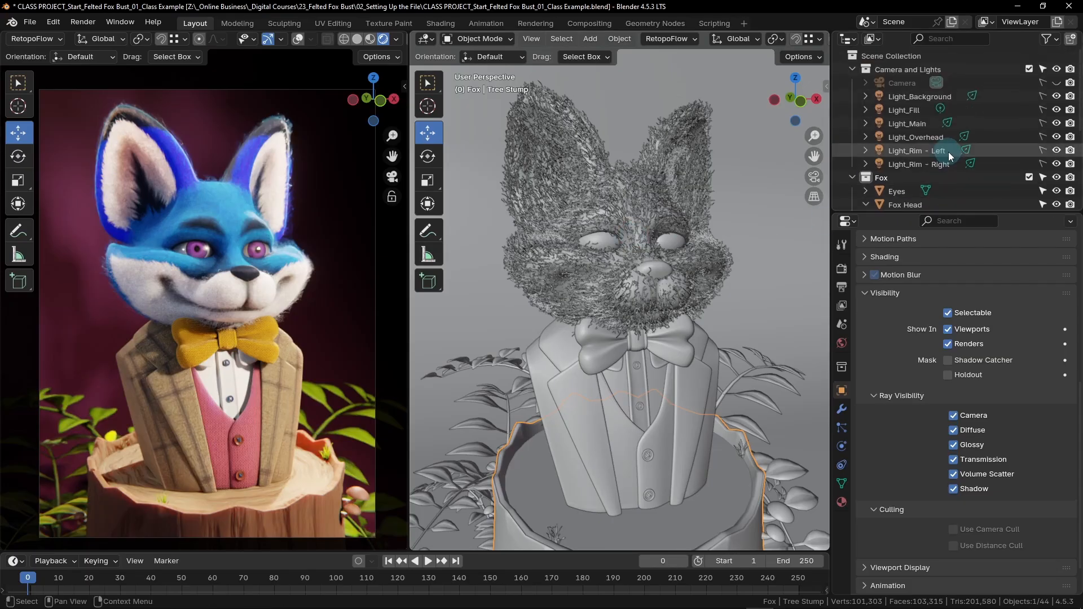
left_click(853, 69)
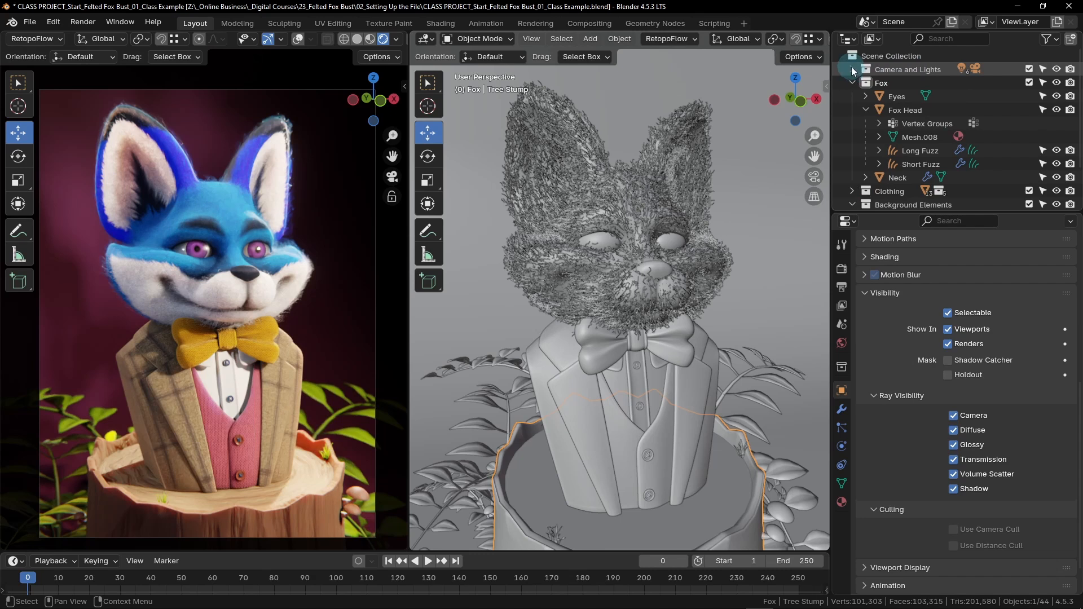
left_click(853, 70)
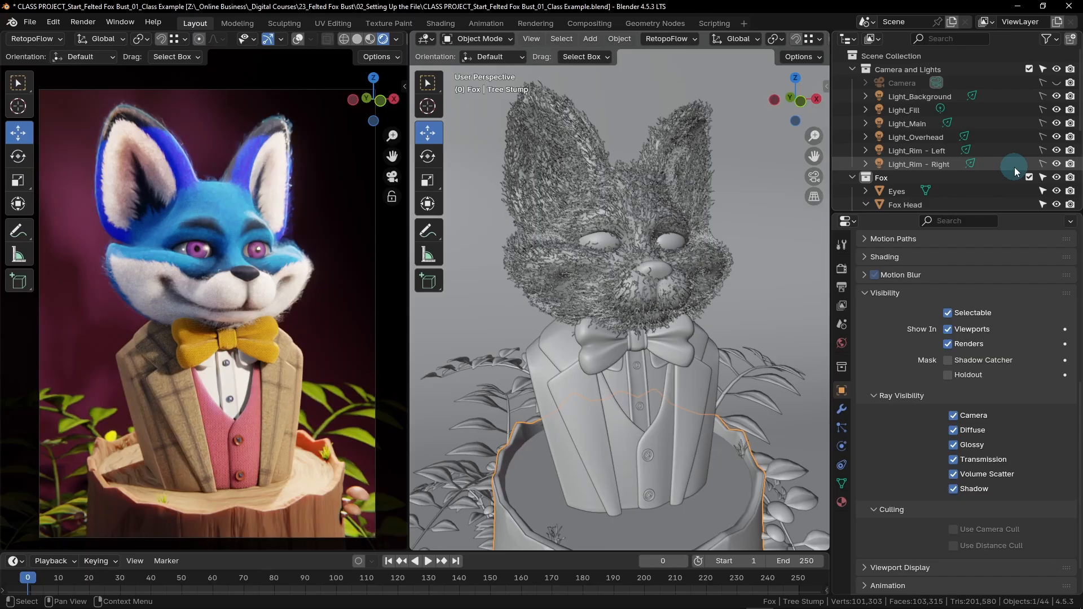
Step: Make the Background, Fill, Main, Overhead, Rim - Left and Rim - Right lights selectable, and check the outliner's restriction toggle options
left_click(1044, 97)
left_click(1044, 113)
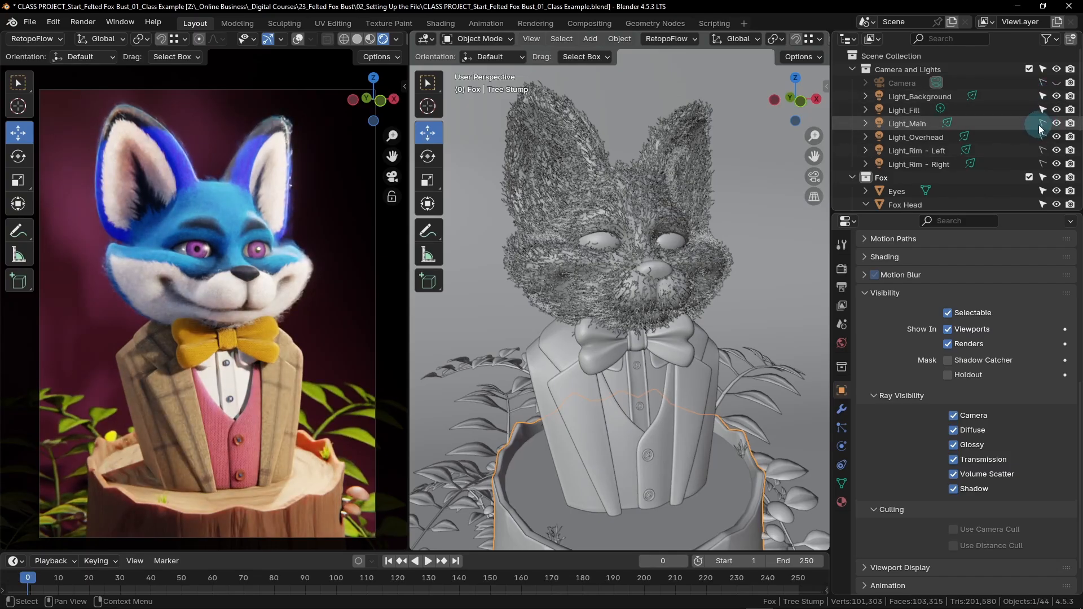
left_click(1041, 126)
left_click(1042, 139)
left_click(1043, 153)
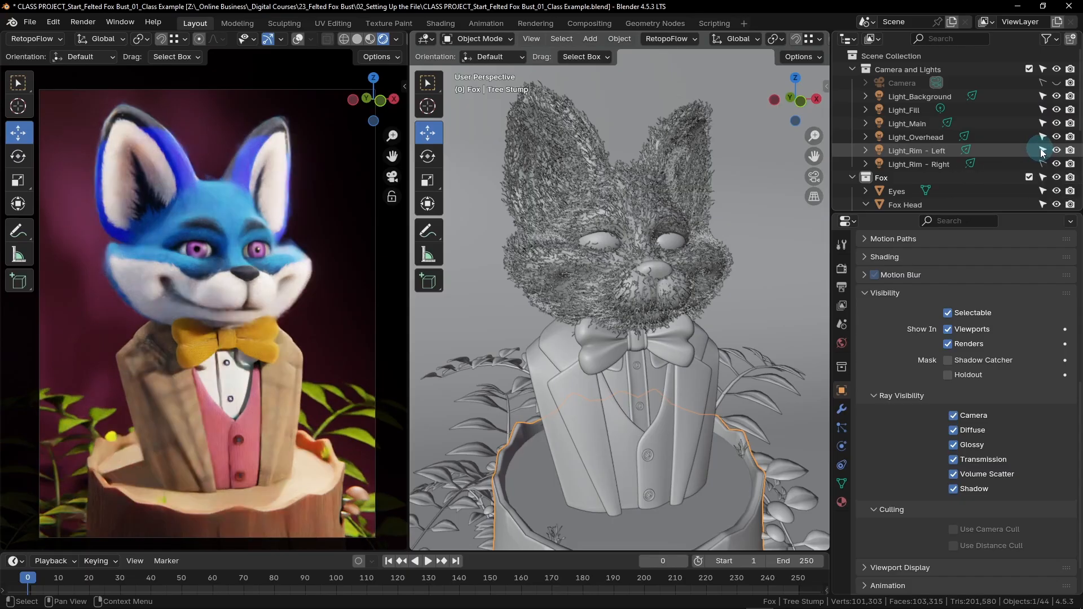
left_click(1044, 164)
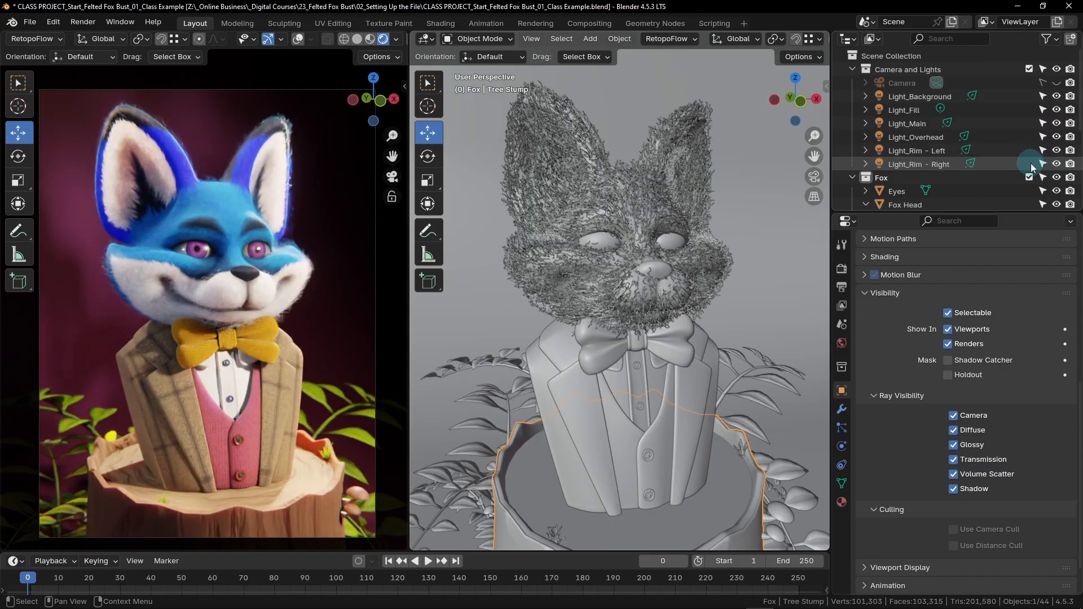
left_click(1050, 39)
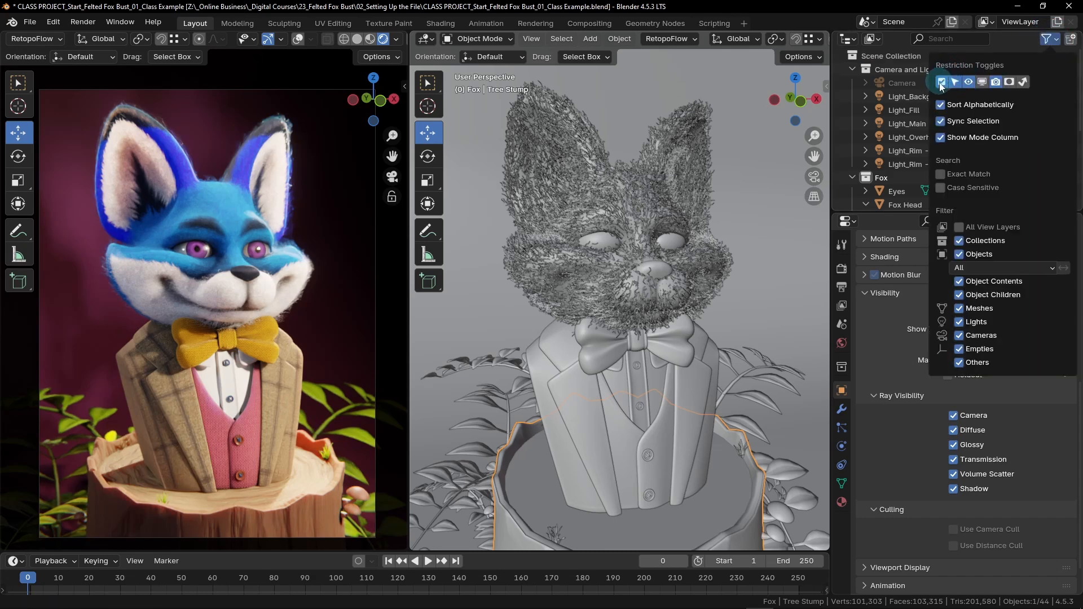
left_click(1050, 39)
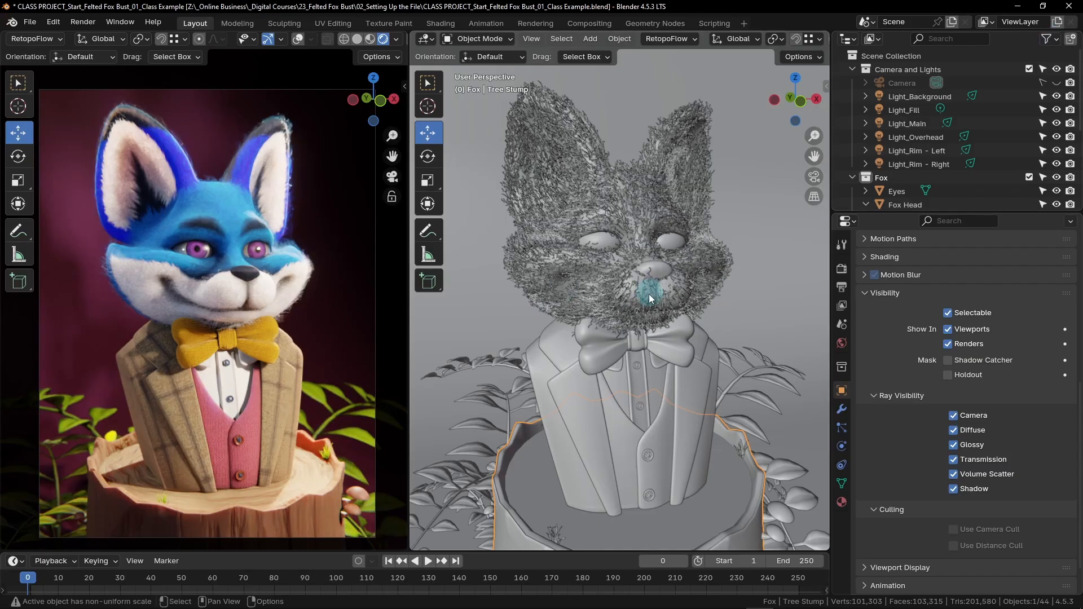
Step: Enable the Extras overlay in the solid-shaded viewport to show the lights around the fox, keeping viewport overlays on
scroll(649, 294, "down", 8)
mouse_move(659, 296)
middle_mouse_down()
mouse_move(745, 303)
mouse_move(591, 353)
mouse_move(453, 293)
mouse_move(560, 266)
mouse_move(720, 287)
mouse_move(760, 351)
mouse_move(802, 305)
mouse_move(813, 328)
mouse_move(431, 302)
mouse_move(655, 285)
mouse_move(658, 310)
middle_mouse_up()
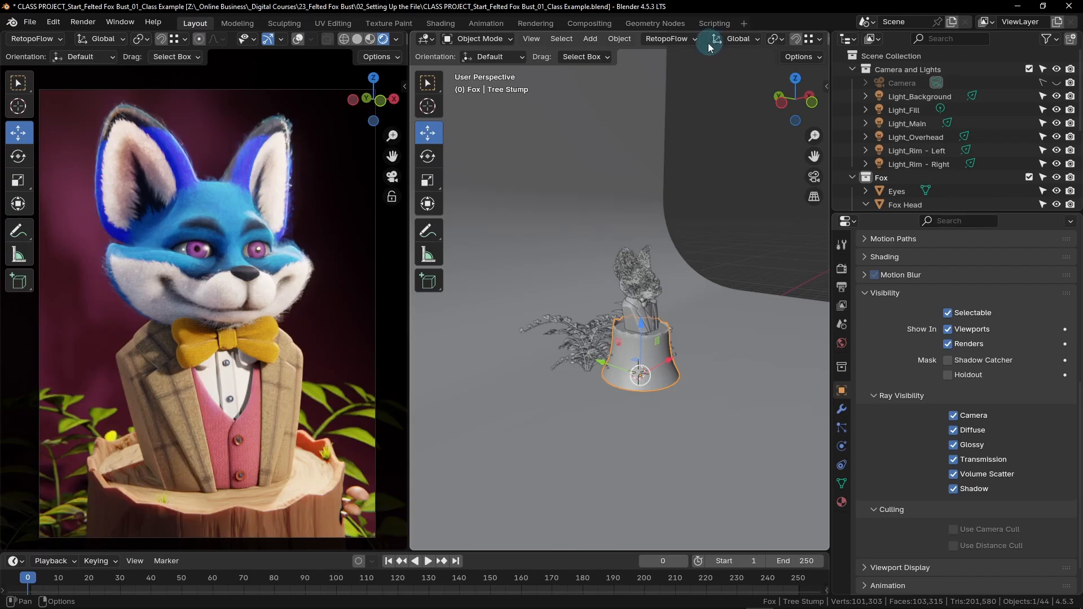
middle_click_drag(715, 45, 484, 39)
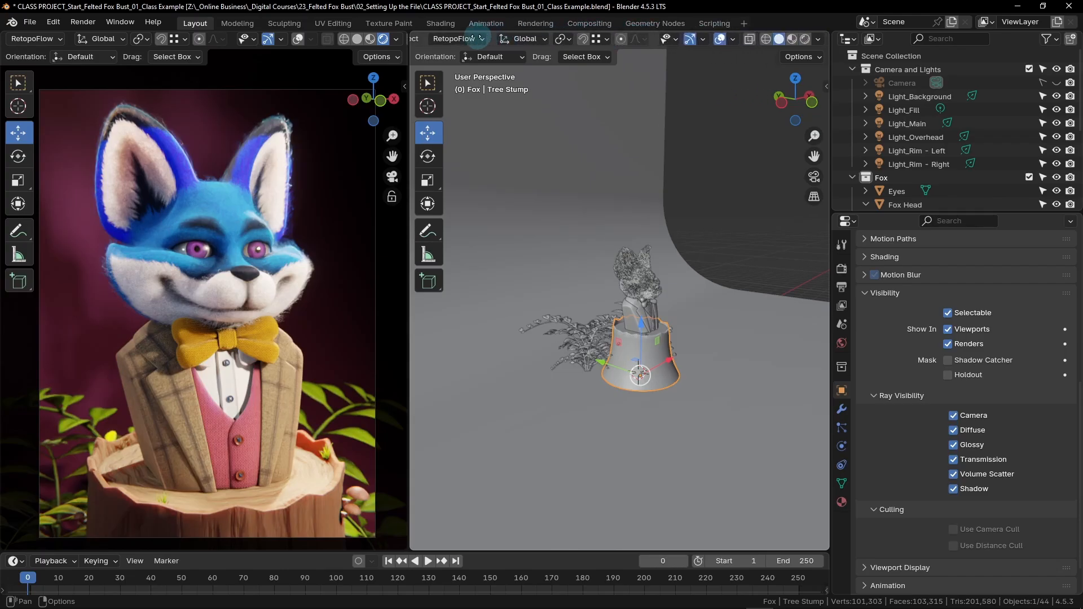
left_click(732, 45)
left_click(657, 184)
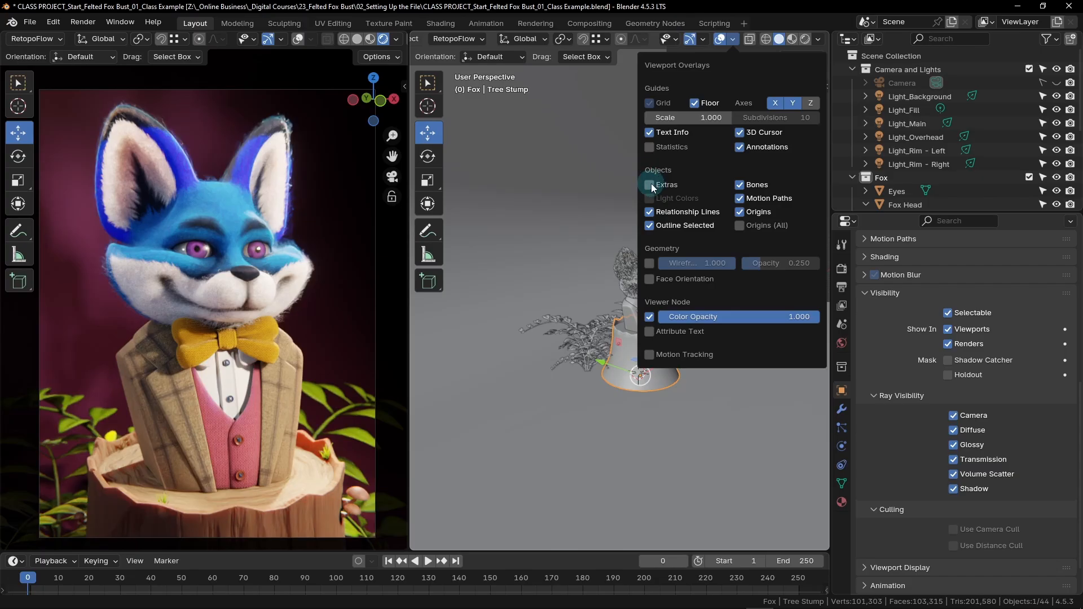
left_click(651, 185)
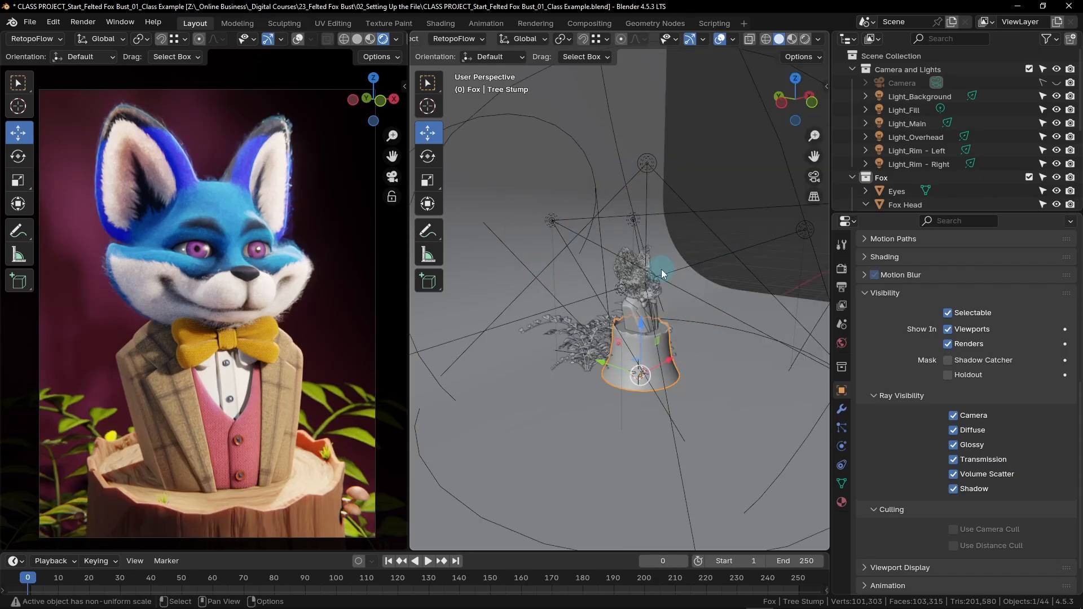
left_click(718, 40)
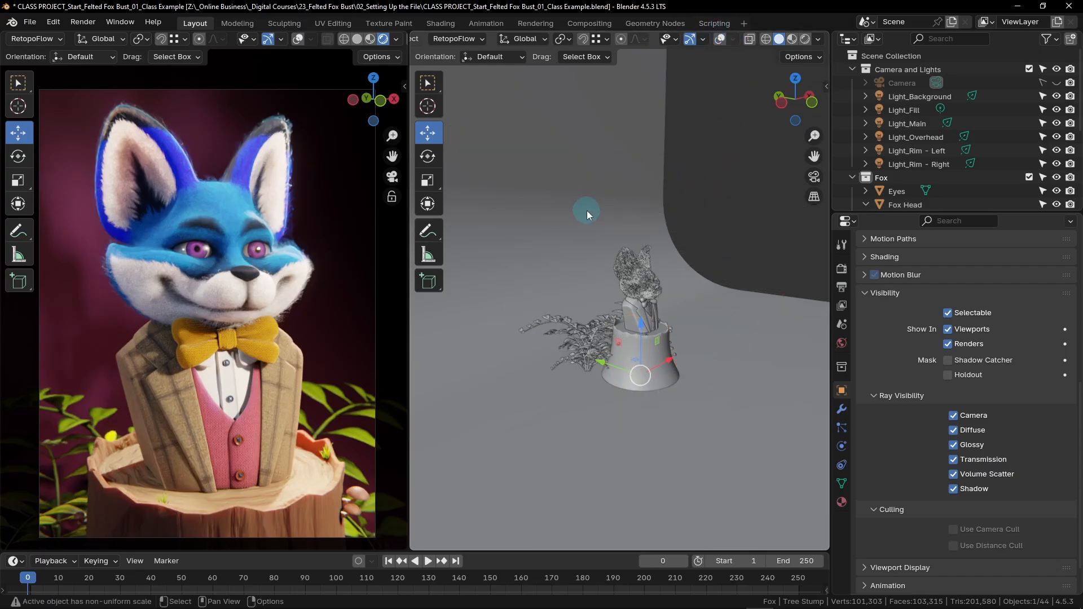
left_click(719, 41)
left_click(719, 41)
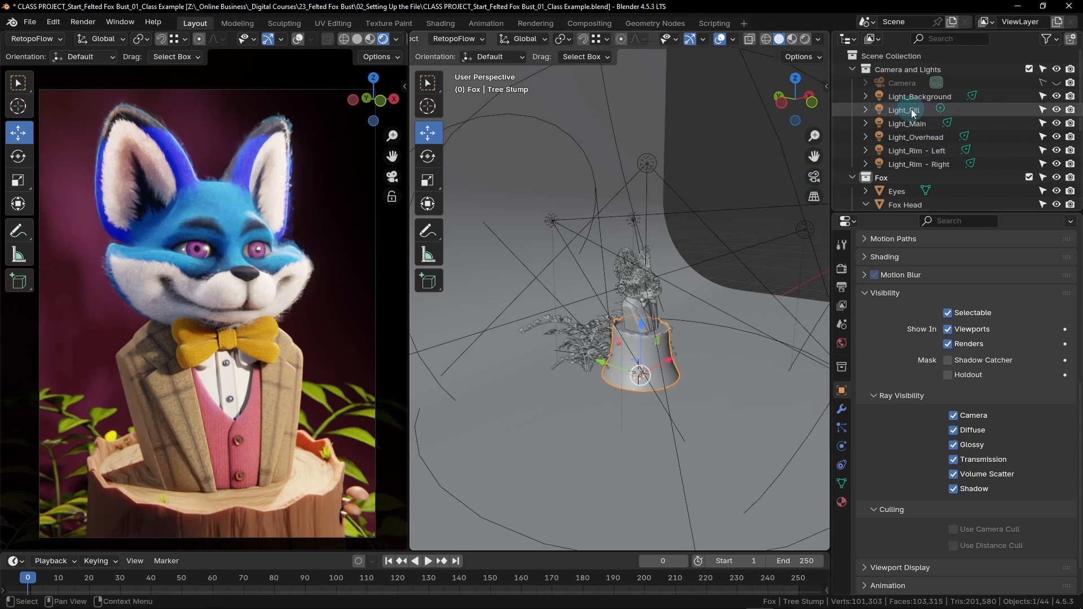
Step: Disable Light_Fill and Light_Rim - Left in both the viewport and renders
left_click(1057, 110)
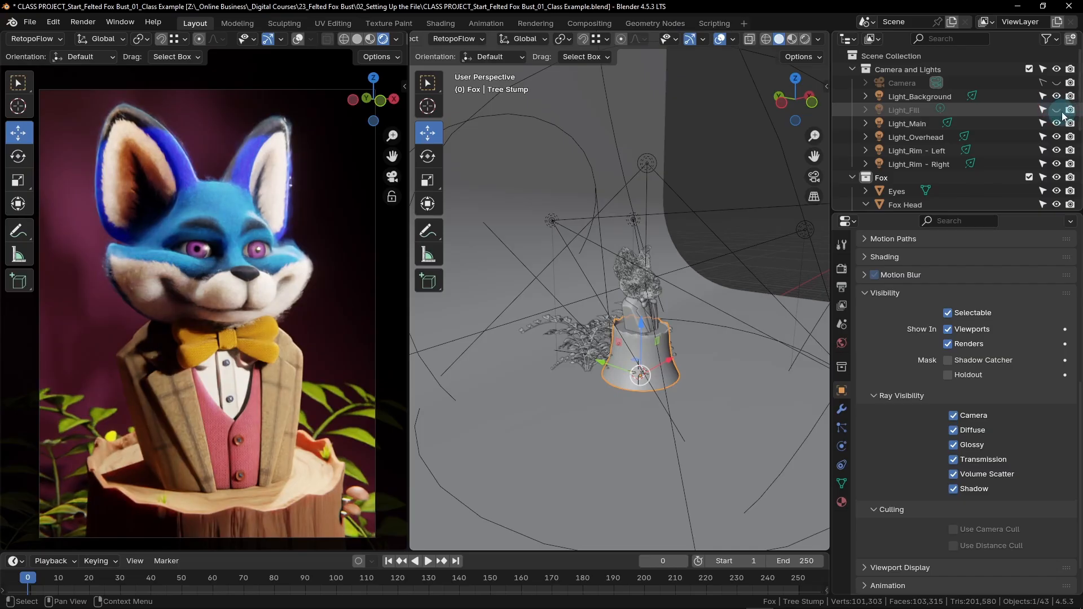
left_click(1071, 111)
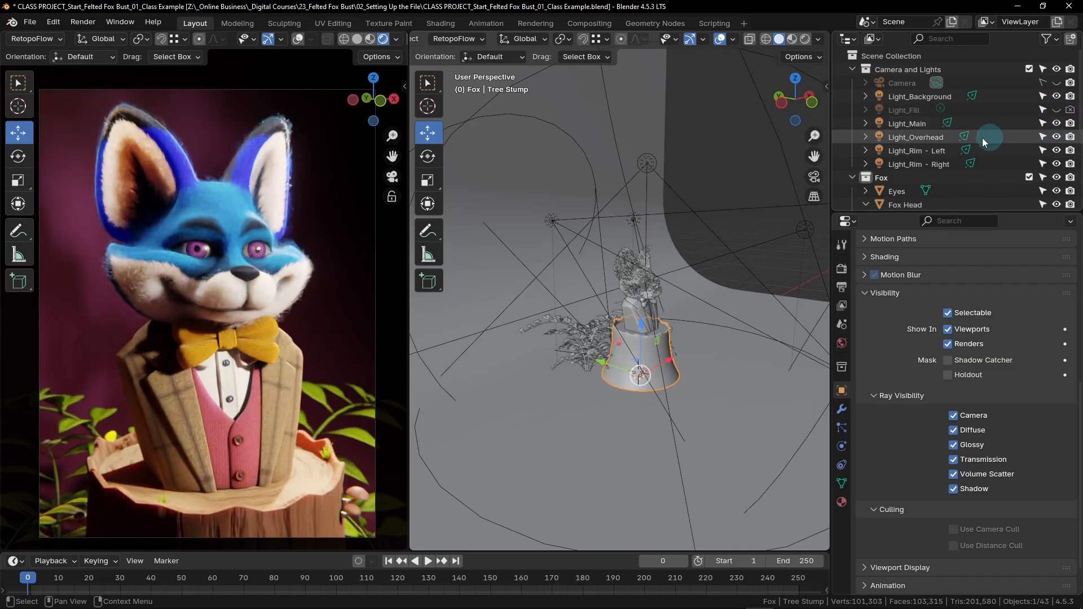
left_click(1057, 150)
left_click(1071, 150)
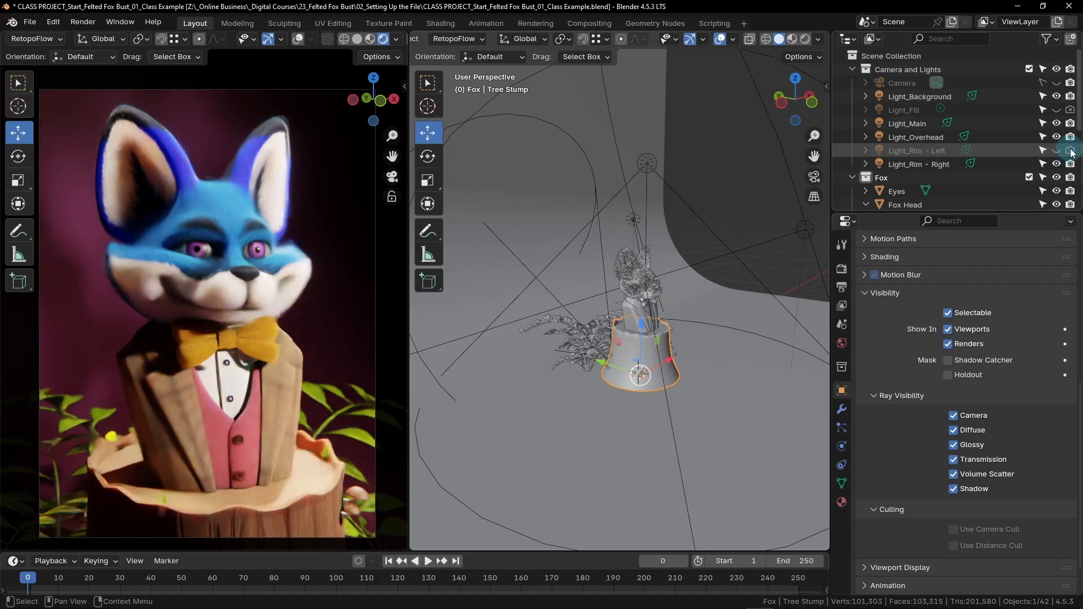
left_click(1070, 151)
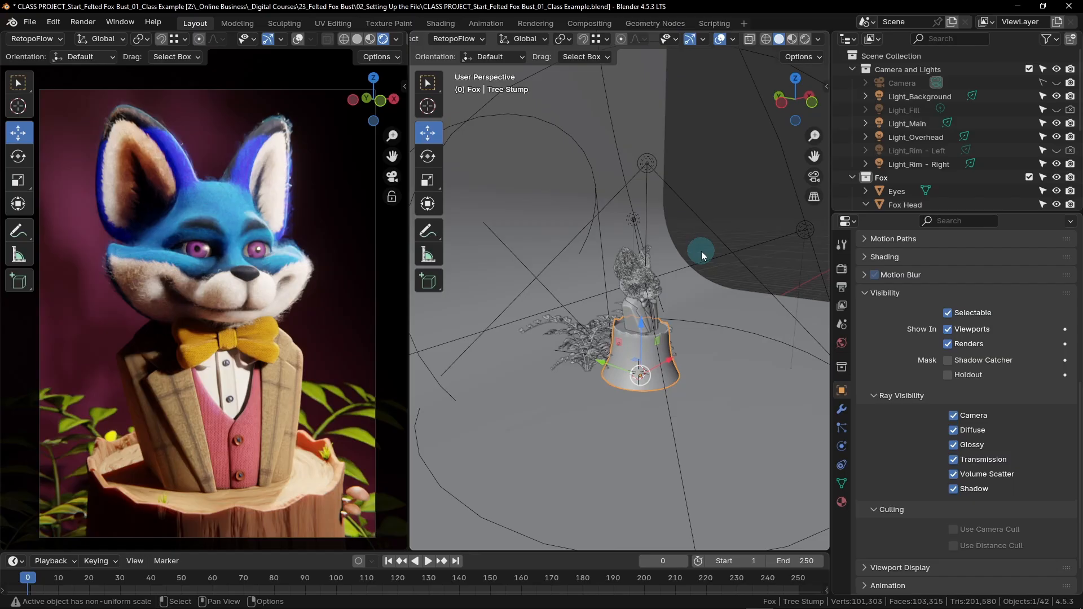
Step: Move Light_Main about -1.28 m in X and 2.69 m in Z, plus a further -0.19 m in X and 0.57 m in Z
left_click(911, 124)
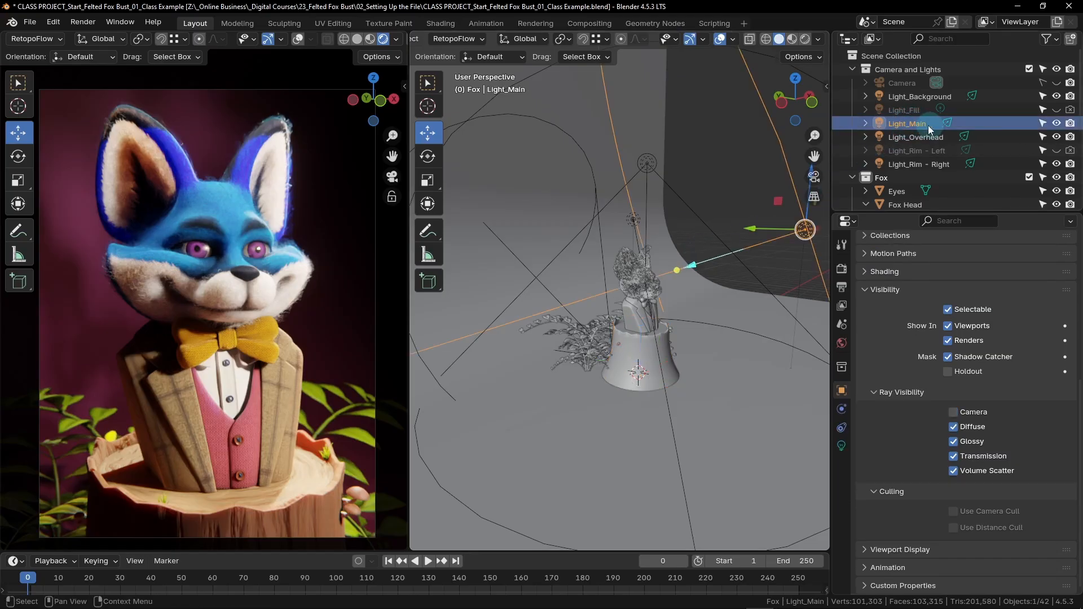
mouse_move(739, 317)
middle_mouse_down()
mouse_move(665, 343)
mouse_move(729, 310)
middle_mouse_up()
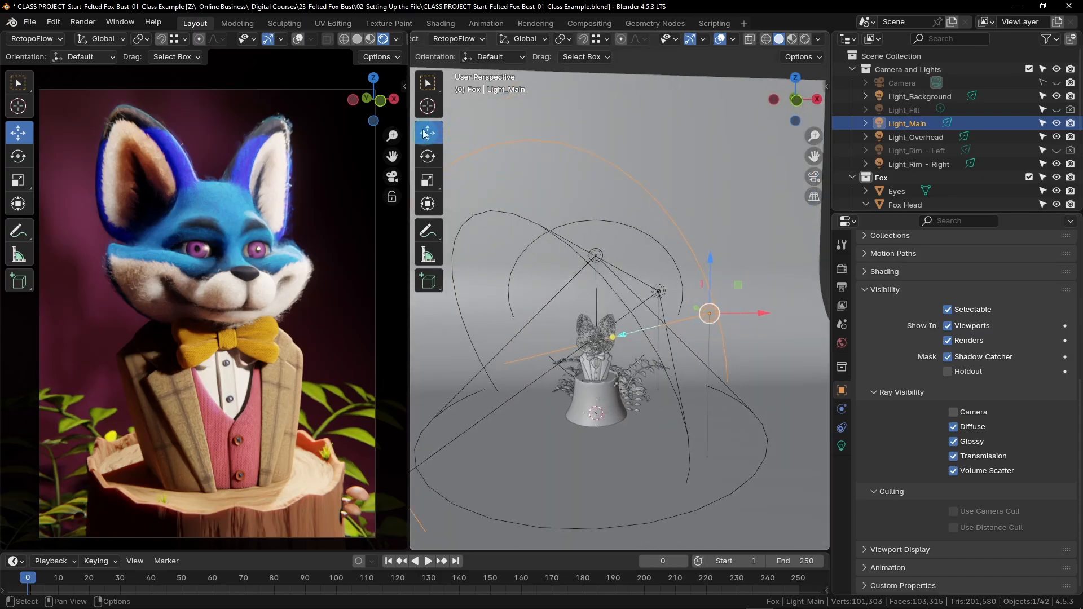
key("g")
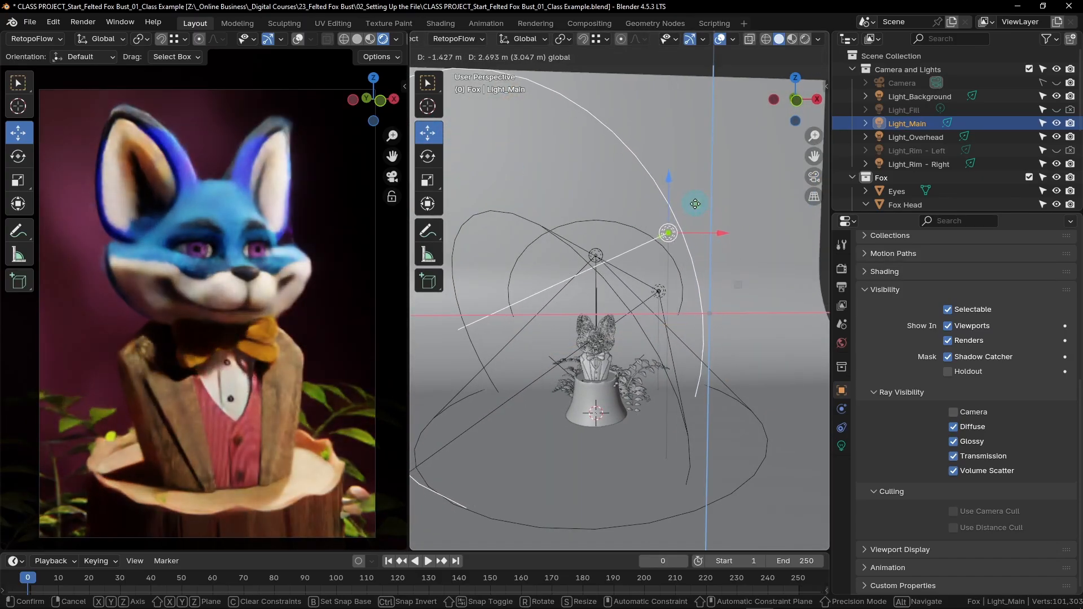
left_click(699, 204)
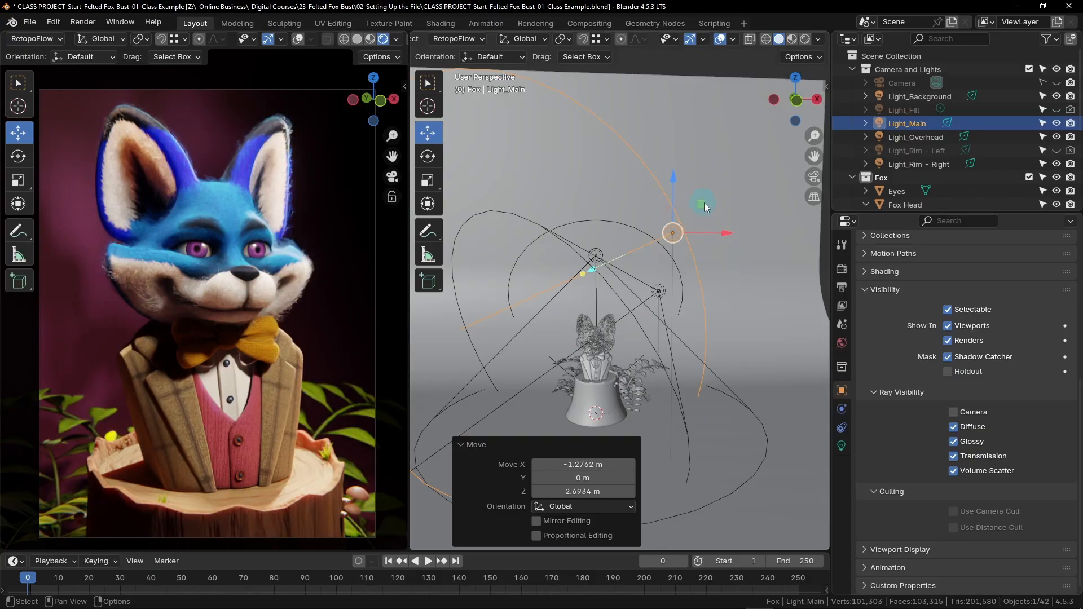
mouse_move(702, 204)
left_mouse_down()
mouse_move(671, 184)
mouse_move(696, 187)
left_mouse_up()
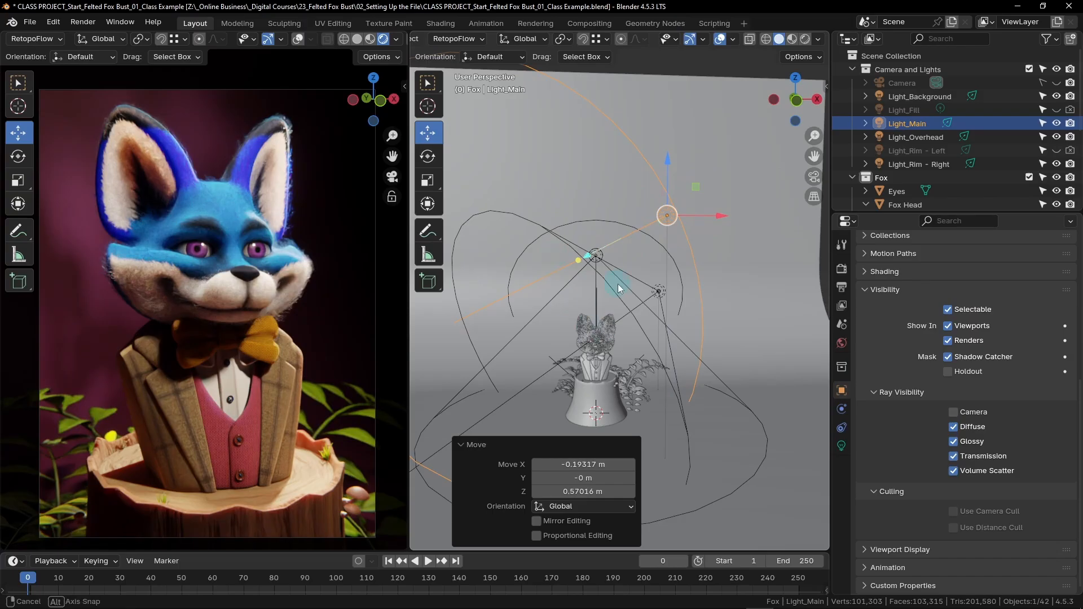
middle_click_drag(618, 283, 585, 233)
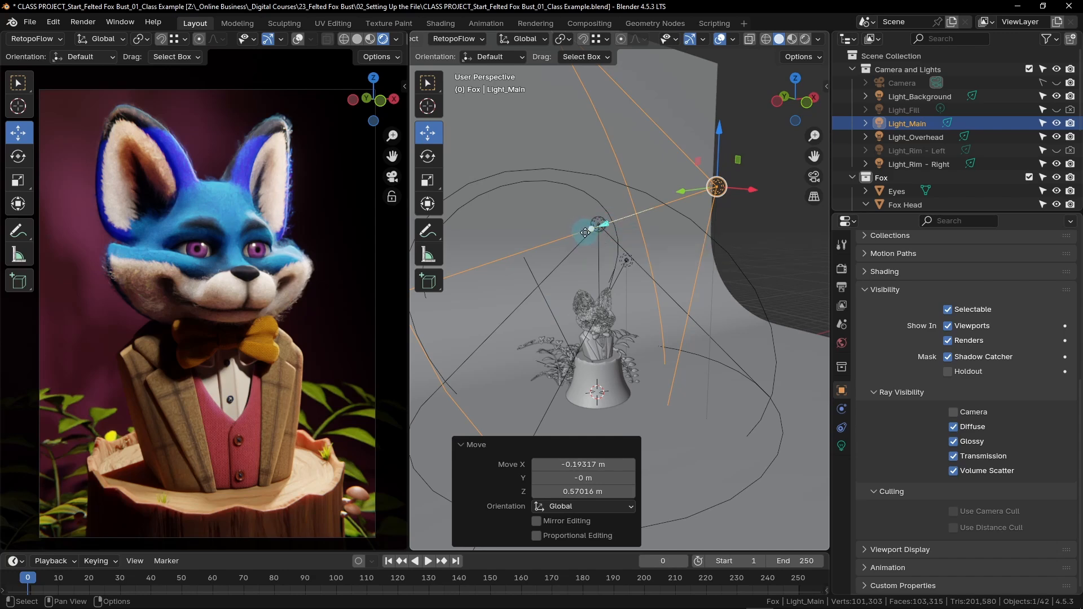
Step: Re-aim Light_Main by moving its target point down toward the fox
left_click_drag(587, 231, 603, 316)
middle_click_drag(711, 302, 730, 317)
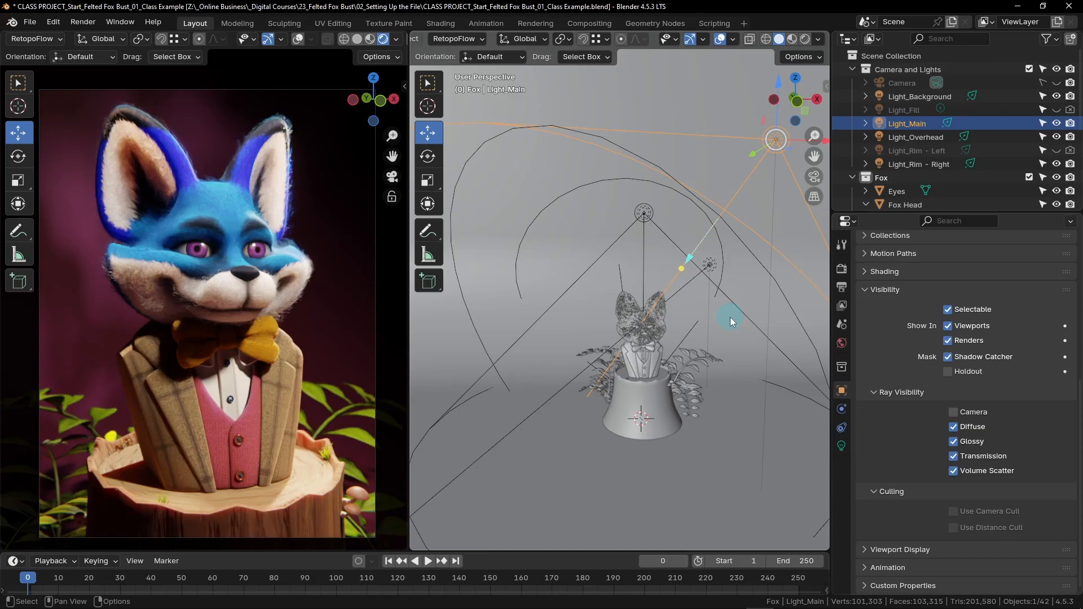
Step: Disable Light_Background, Light_Main, Light_Overhead and Light_Rim - Right in both the viewport and renders
left_click(1057, 96)
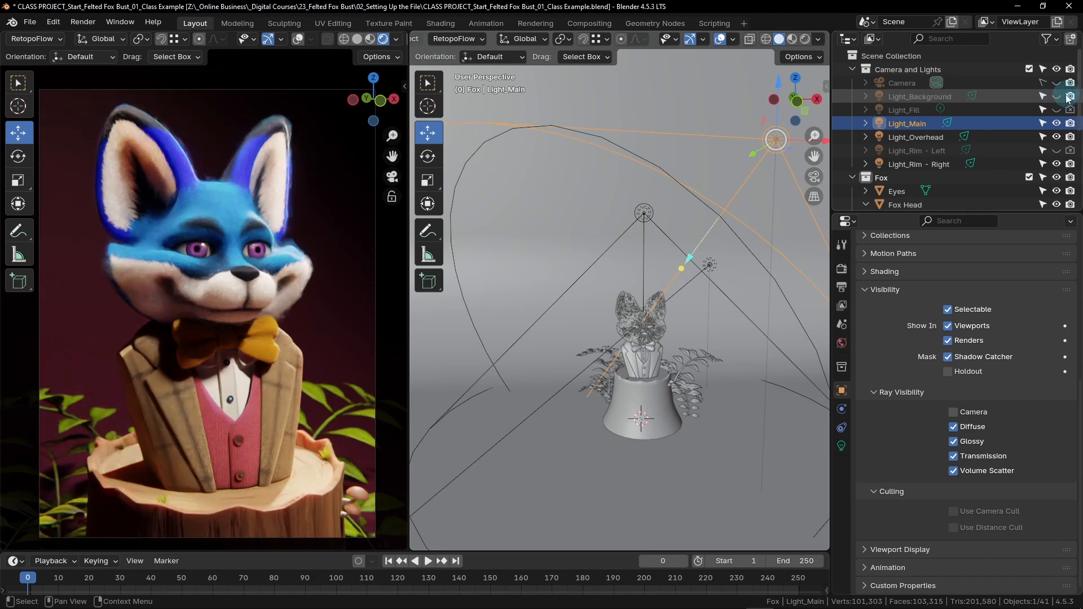
left_click(1056, 124)
left_click(1070, 123)
left_click(1070, 137)
left_click(1057, 137)
left_click(1057, 164)
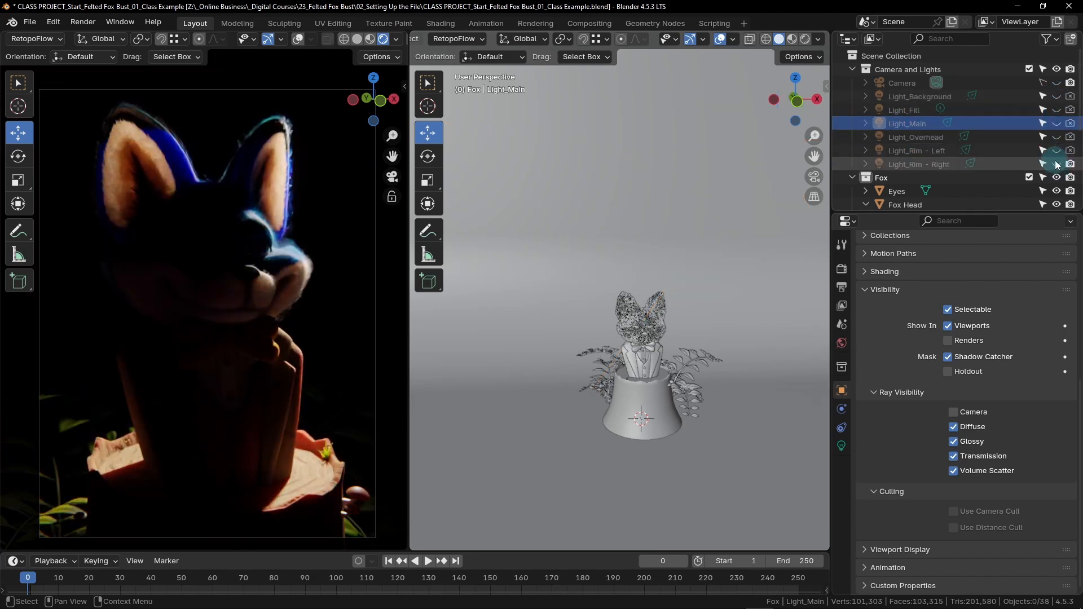
left_click(1070, 163)
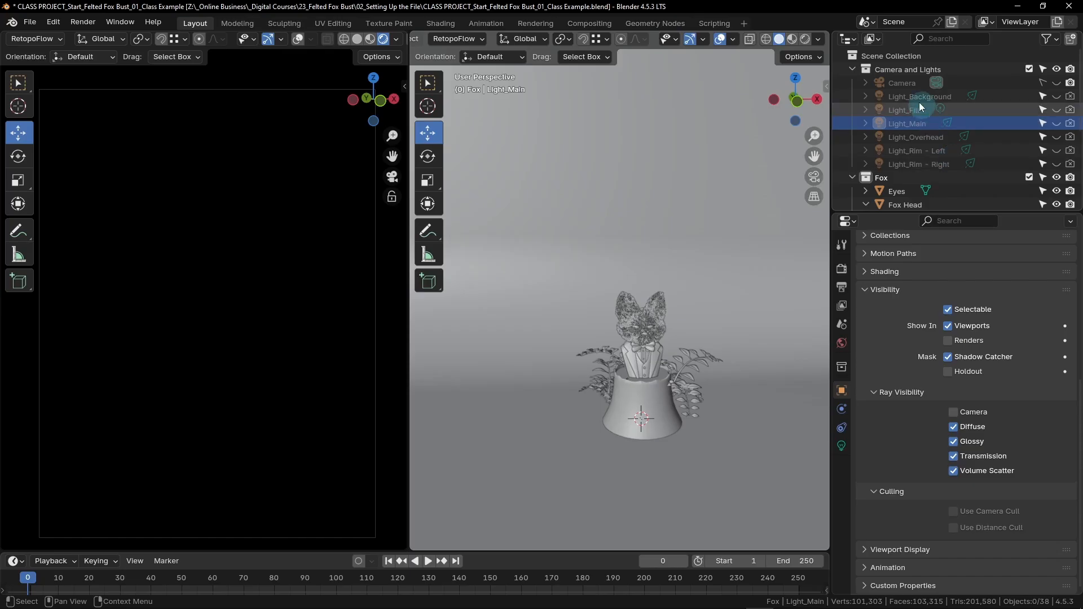
Step: Add a Point light to the Camera and Lights collection
left_click(873, 71)
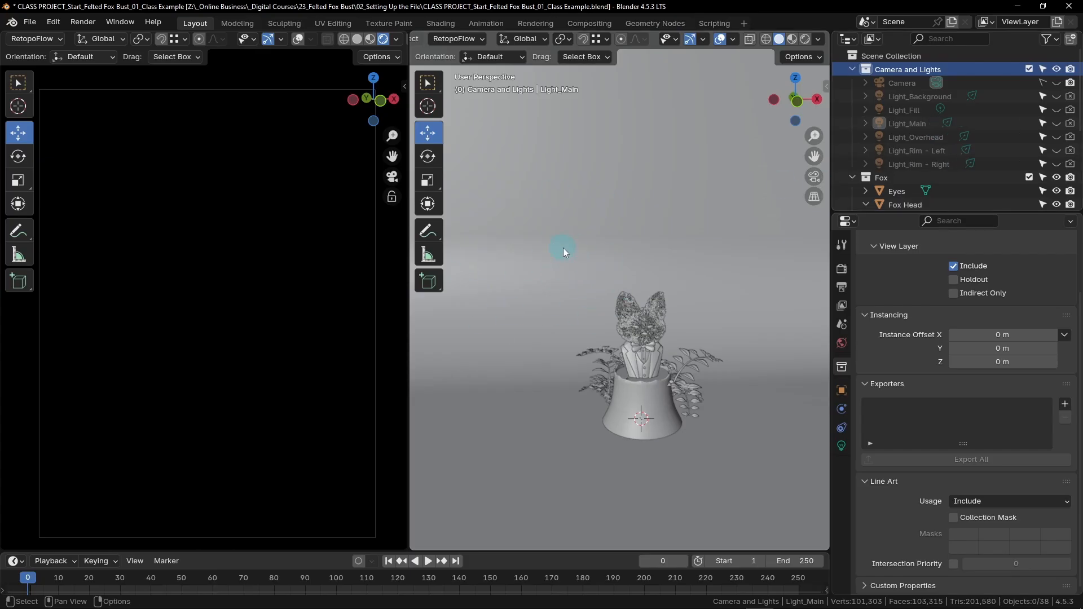
key("shift+a")
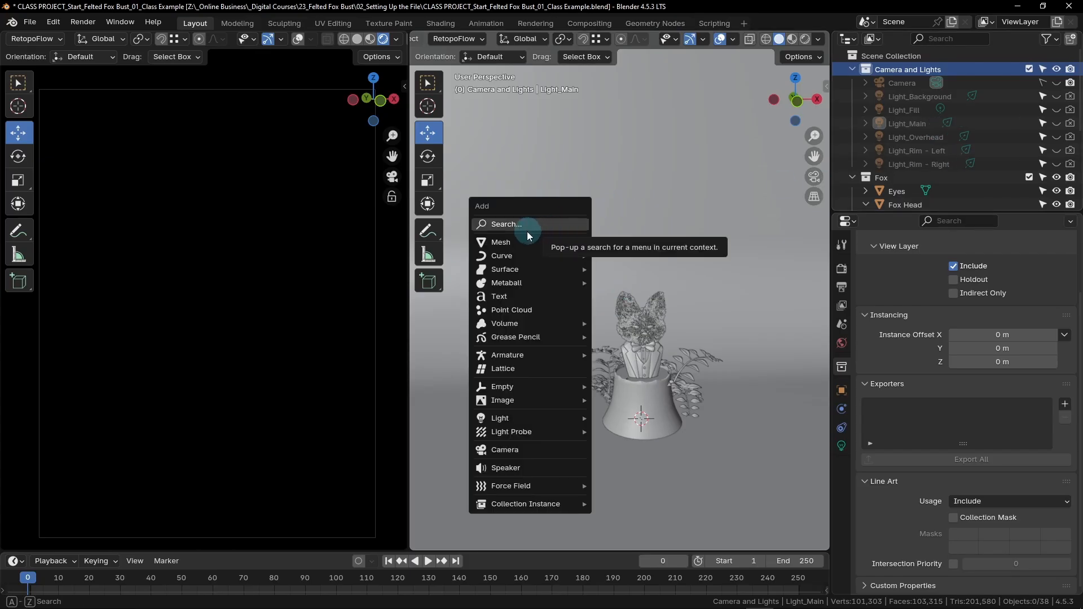
mouse_move(533, 418)
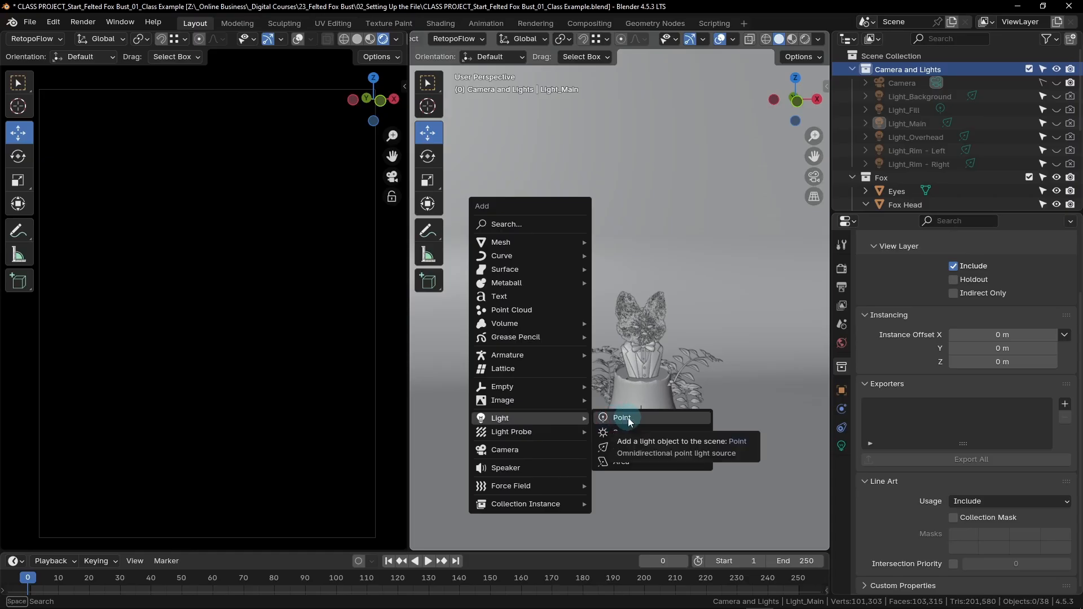
left_click(628, 418)
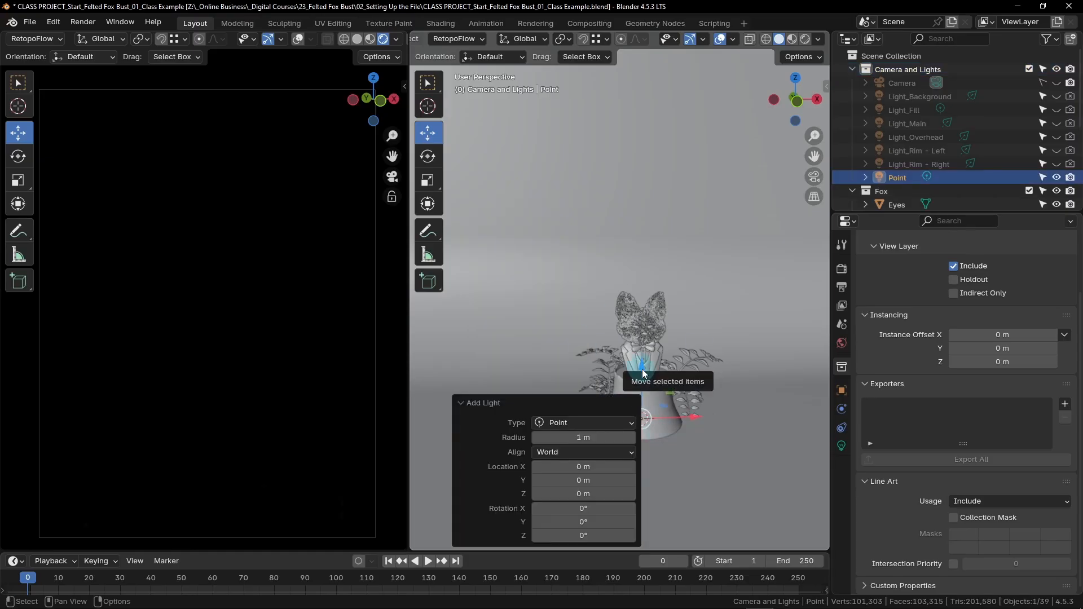
Step: Position the new point light beside the fox's head, moving it about 2 m in X, -0.93 m in Y and raising it a final 0.68 m
left_click_drag(642, 370, 670, 283)
middle_click_drag(687, 254, 671, 339)
left_click_drag(687, 325, 747, 316)
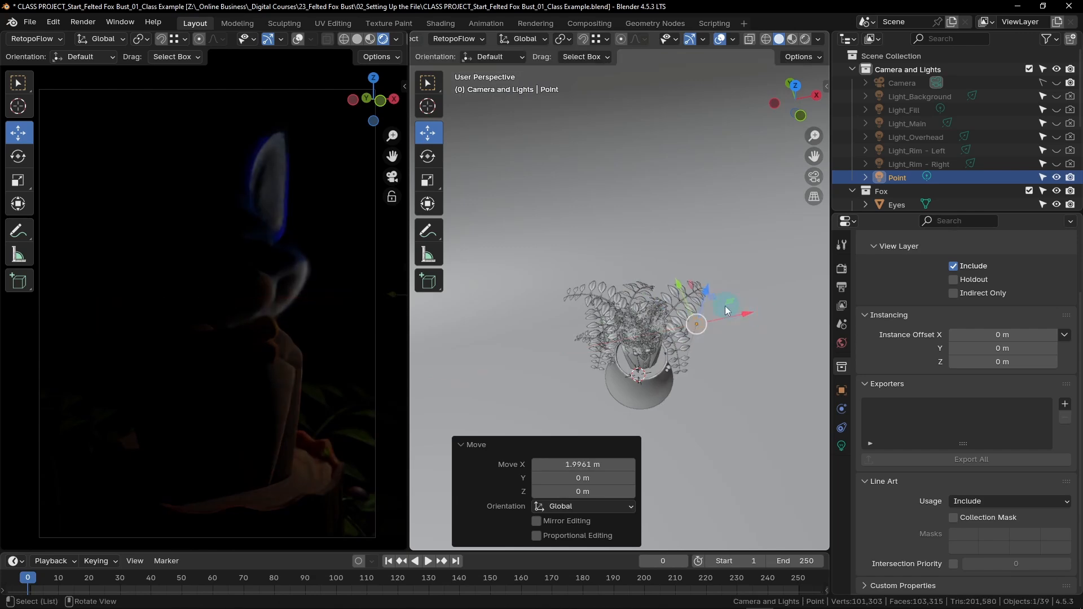
middle_click_drag(727, 310, 724, 335)
left_click_drag(709, 290, 715, 316)
middle_click_drag(715, 308, 723, 250)
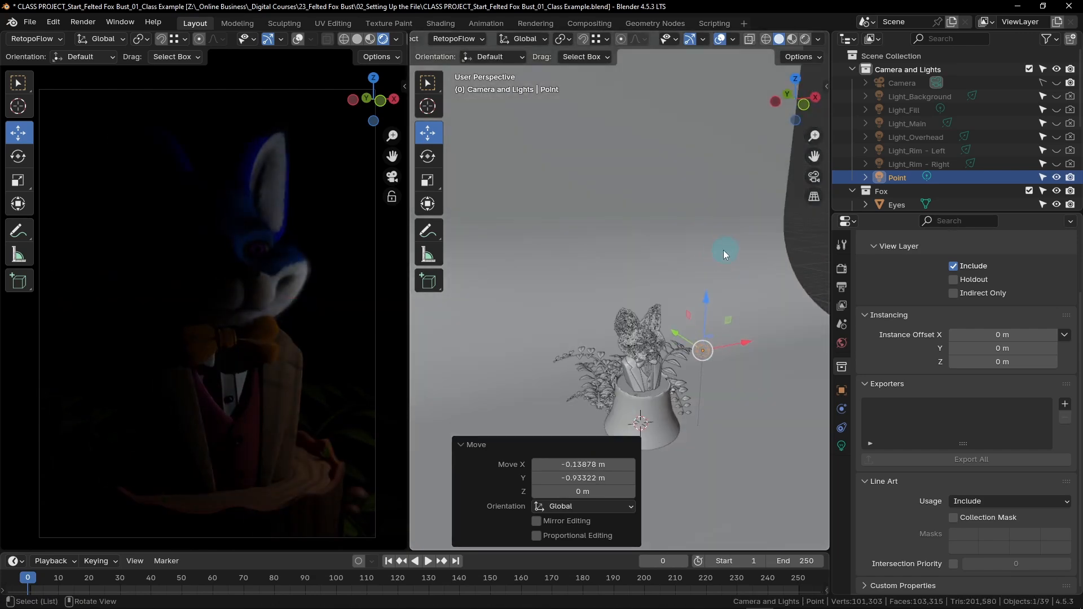
left_click_drag(707, 303, 707, 283)
middle_click_drag(706, 361, 734, 360)
scroll(705, 372, "up", 3)
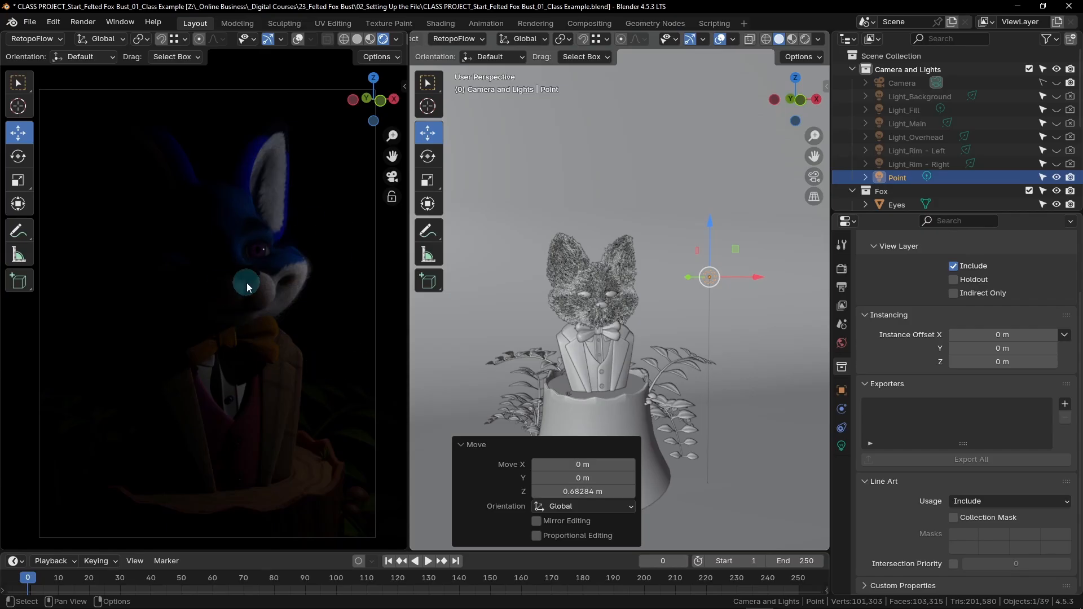
Step: Set the point light's power to 500 and its color to light cyan (#76FFF6)
left_click(842, 449)
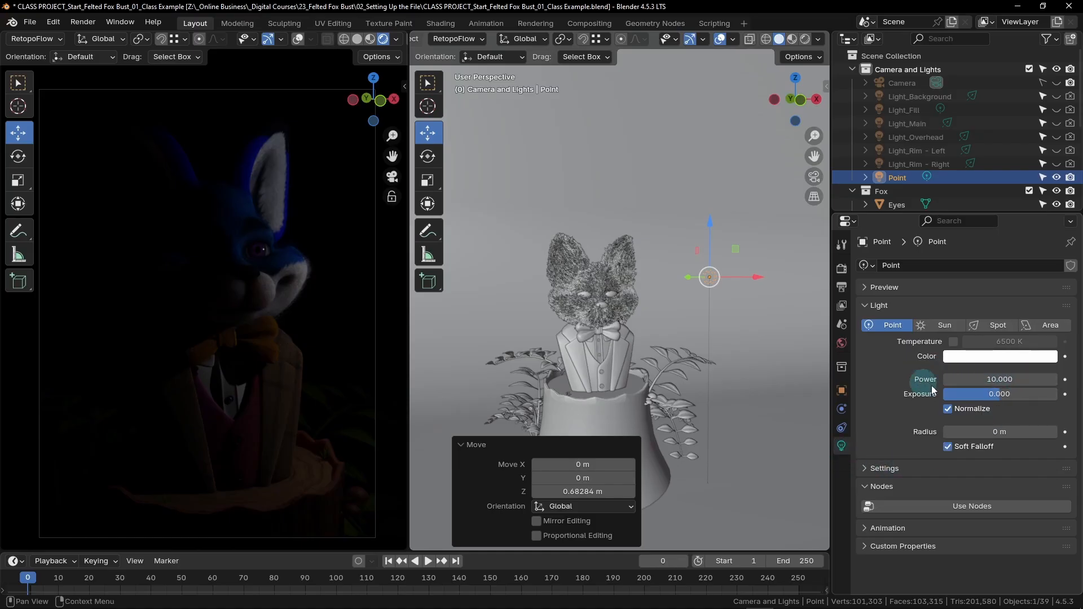
left_click(1001, 379)
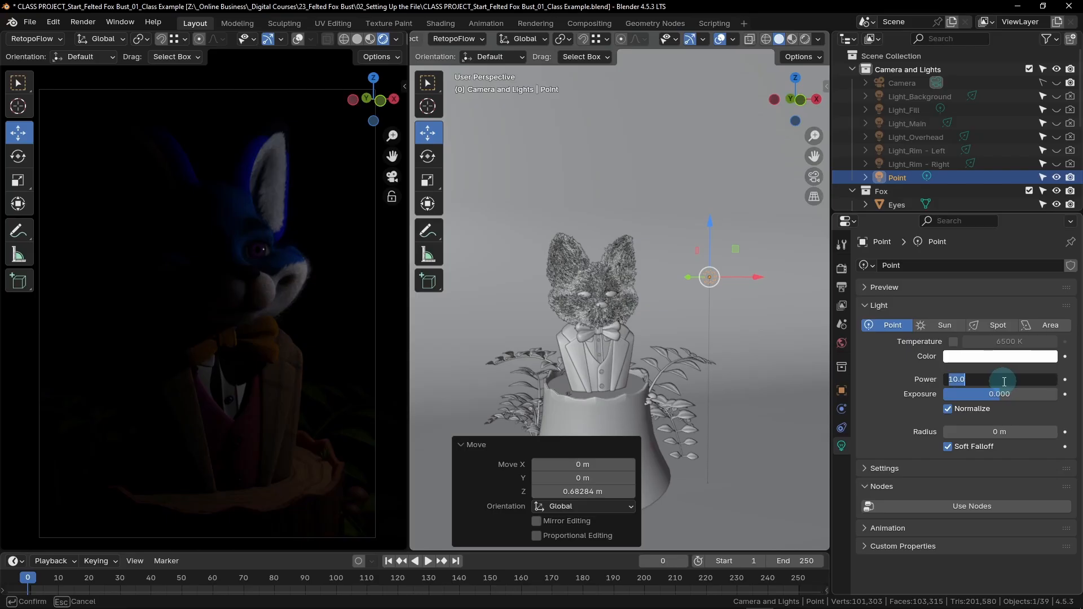
type("5")
key("Return")
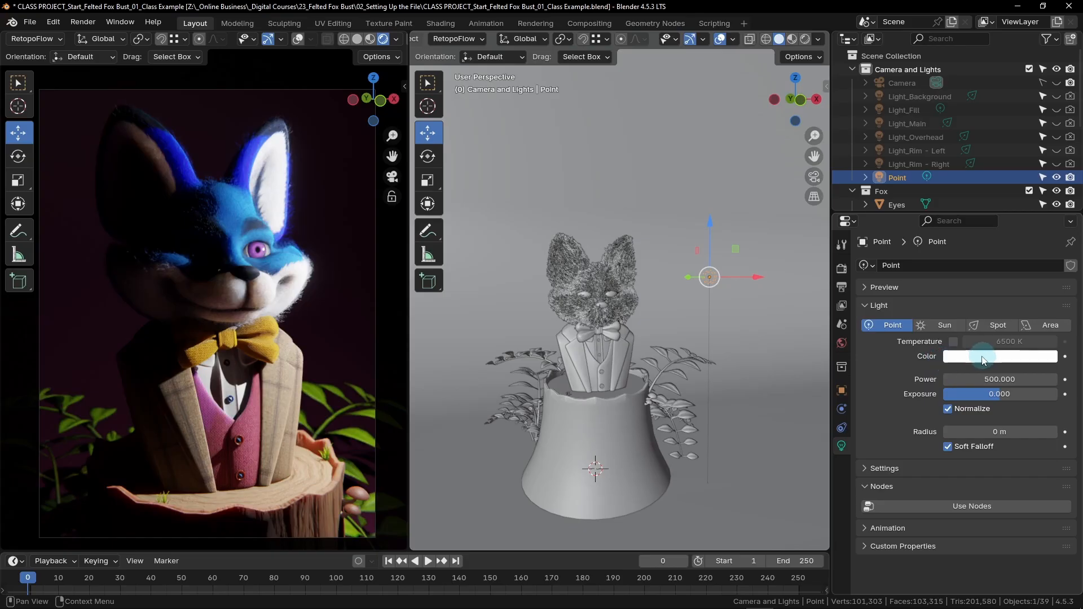
left_click(944, 361)
mouse_move(970, 181)
left_mouse_down()
mouse_move(983, 197)
mouse_move(983, 173)
left_mouse_up()
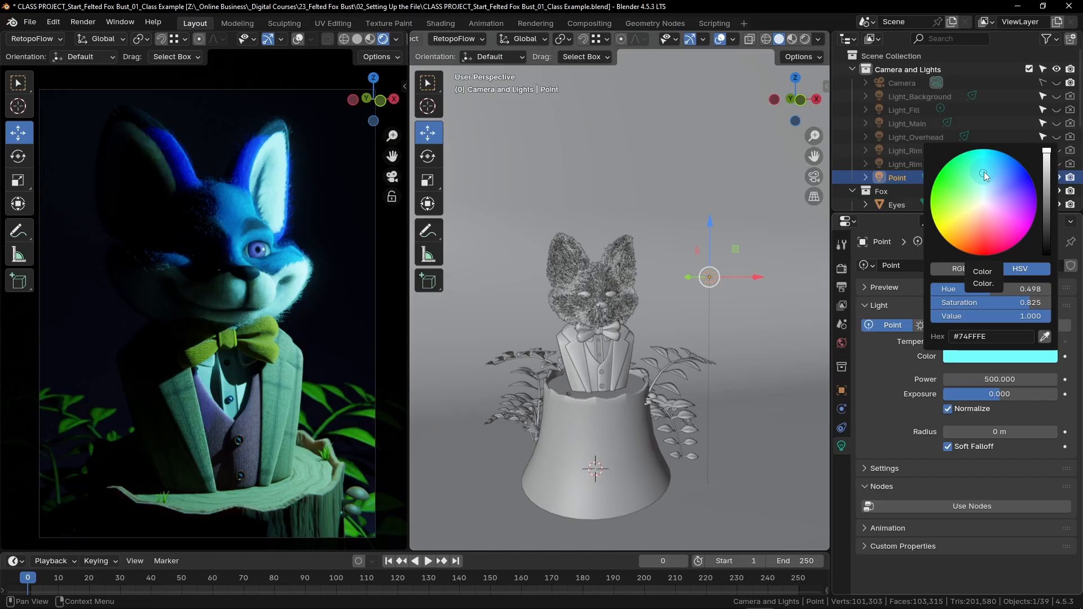
mouse_move(985, 176)
left_mouse_down()
mouse_move(970, 212)
mouse_move(963, 188)
mouse_move(970, 214)
mouse_move(984, 176)
left_mouse_up()
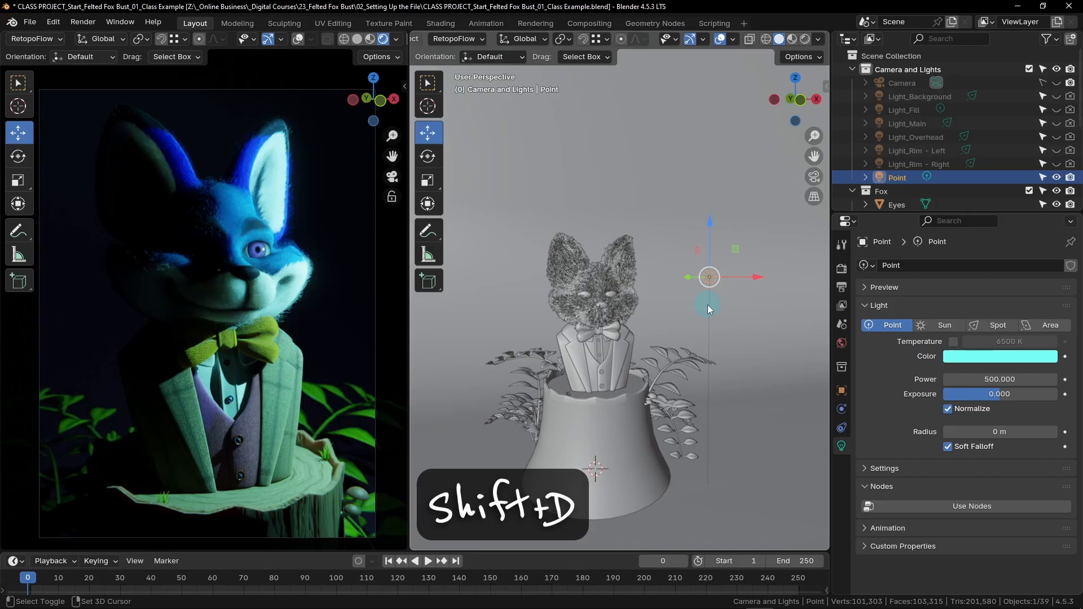
Step: Duplicate the cyan point light to the opposite side of the fox, about -4 m in X, and lower the copy a further 0.3 m
key("shift+d")
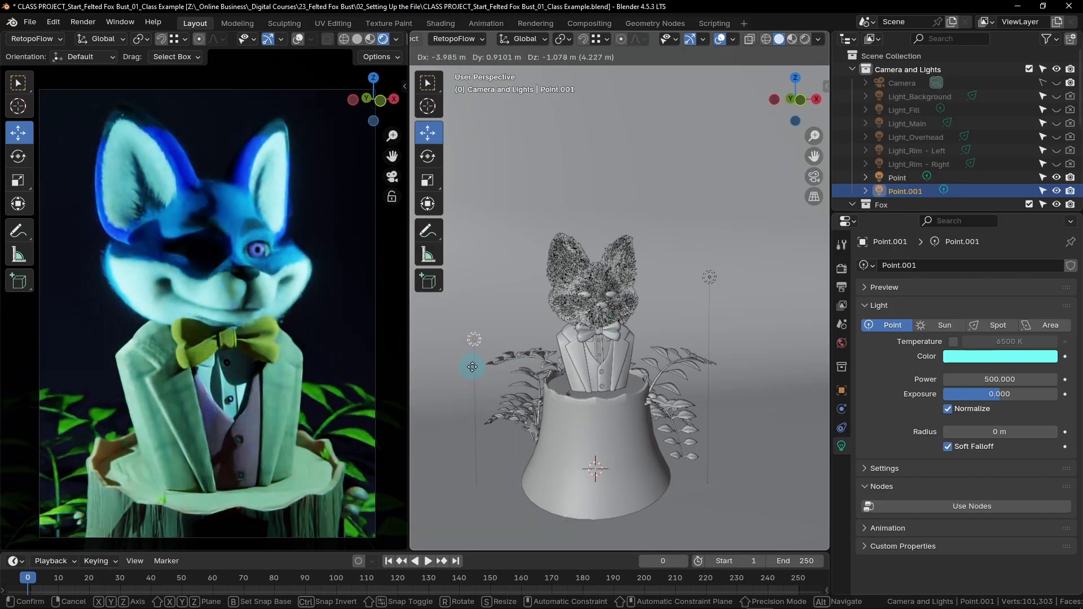
left_click(476, 338)
left_click_drag(475, 287, 476, 303)
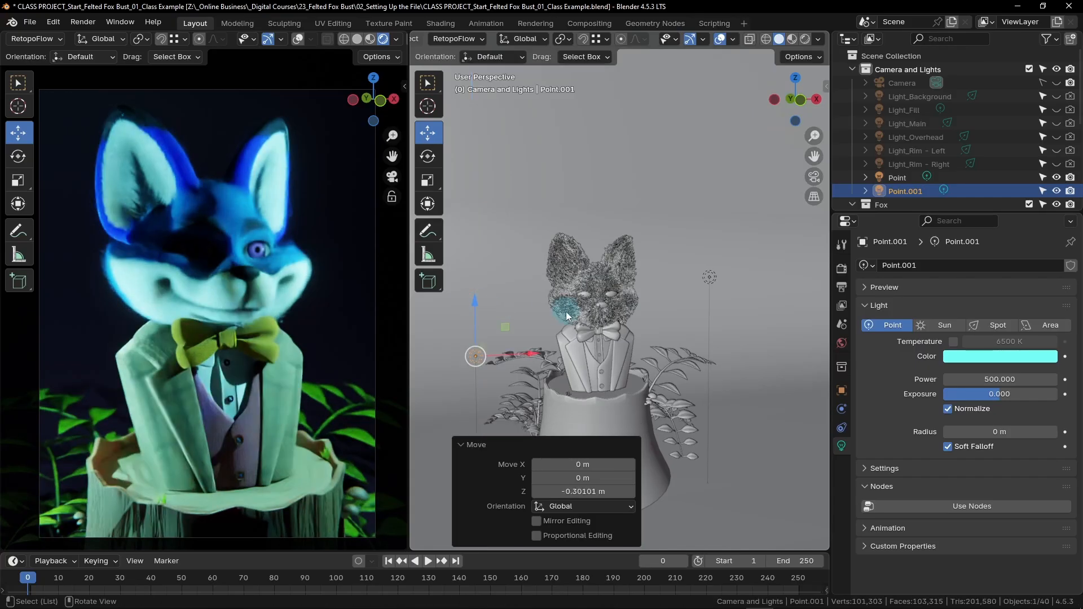
Step: Shift the duplicated point light along Y by about 0.89 m, finishing with a further 0.26 m in Y and -0.03 m in X
middle_click_drag(565, 310, 646, 350)
left_click_drag(664, 344, 608, 341)
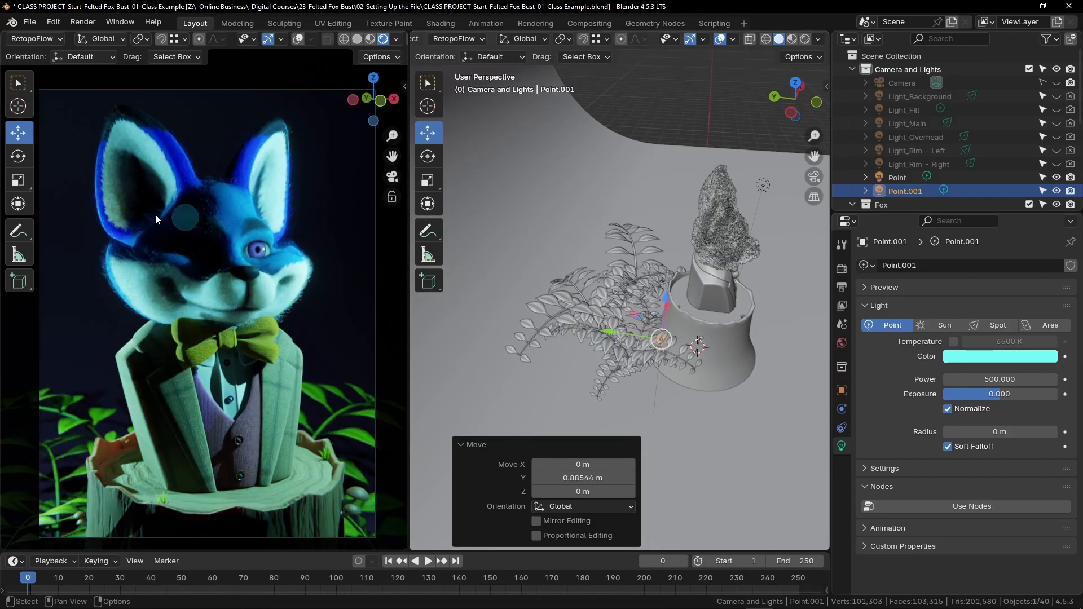
middle_click_drag(567, 324, 712, 339)
left_click_drag(712, 340, 628, 339)
middle_click_drag(629, 338, 671, 373)
left_click_drag(592, 306, 574, 322)
middle_click_drag(760, 403, 695, 343)
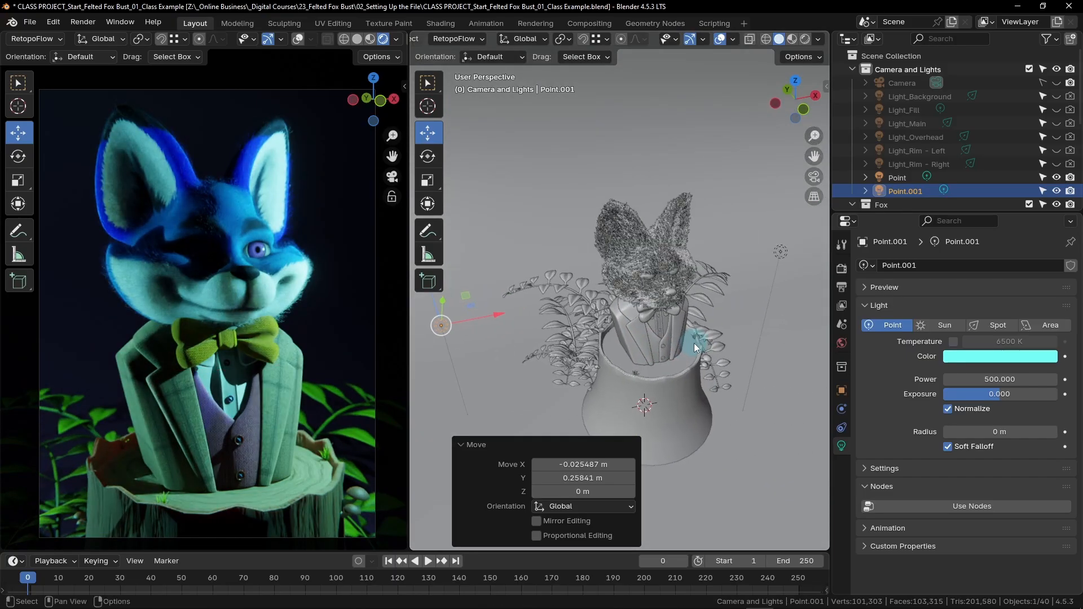
Step: Set the duplicated point light's power to 250 and its color to pink
left_click(998, 382)
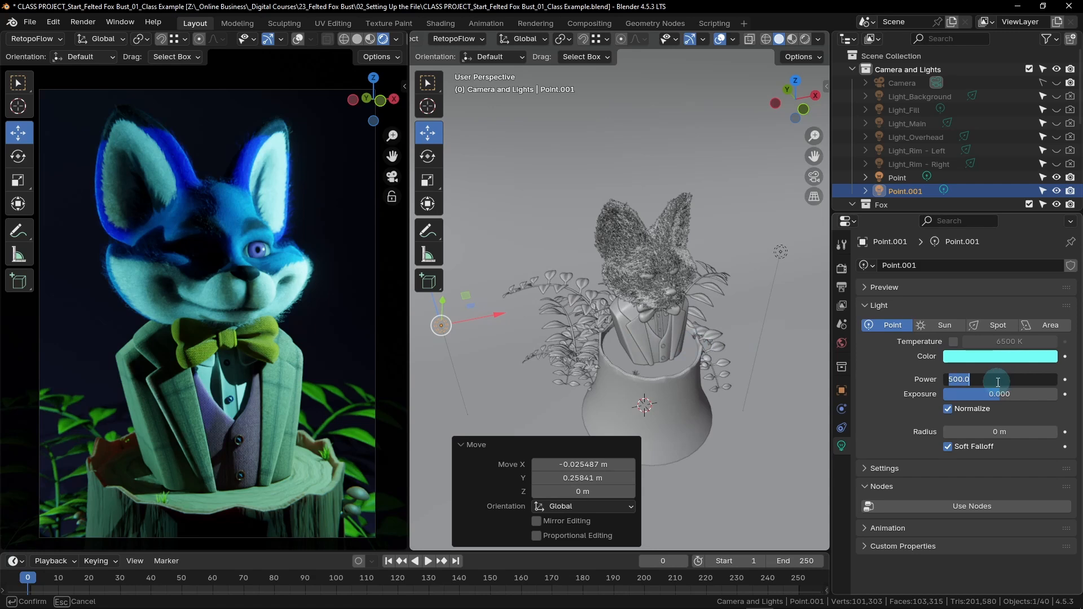
type("250")
key("Return")
left_click(995, 356)
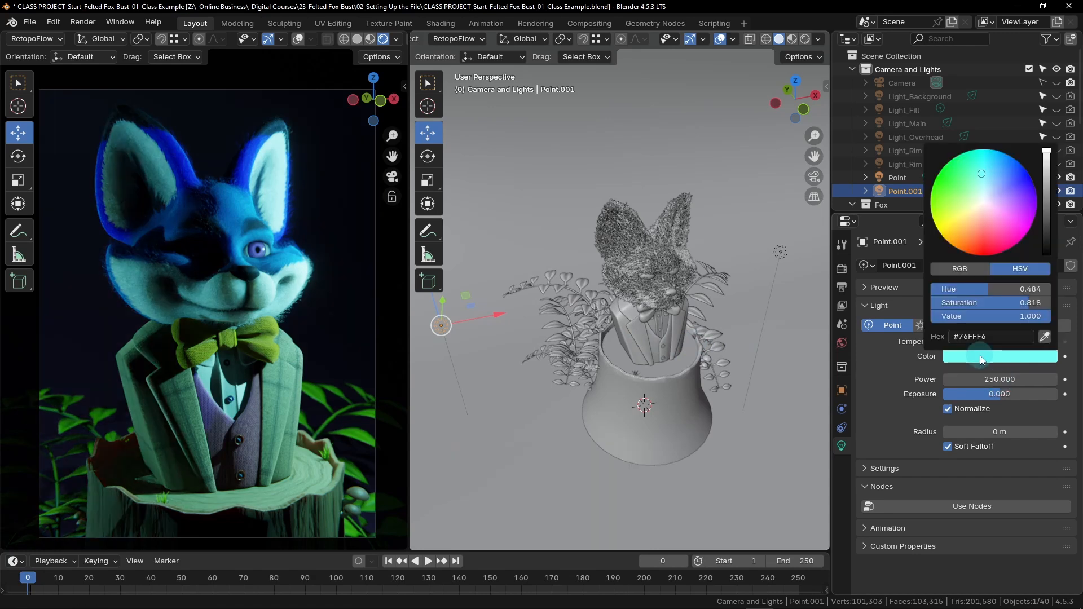
mouse_move(987, 255)
left_mouse_down()
mouse_move(986, 221)
mouse_move(998, 236)
mouse_move(1005, 225)
left_mouse_up()
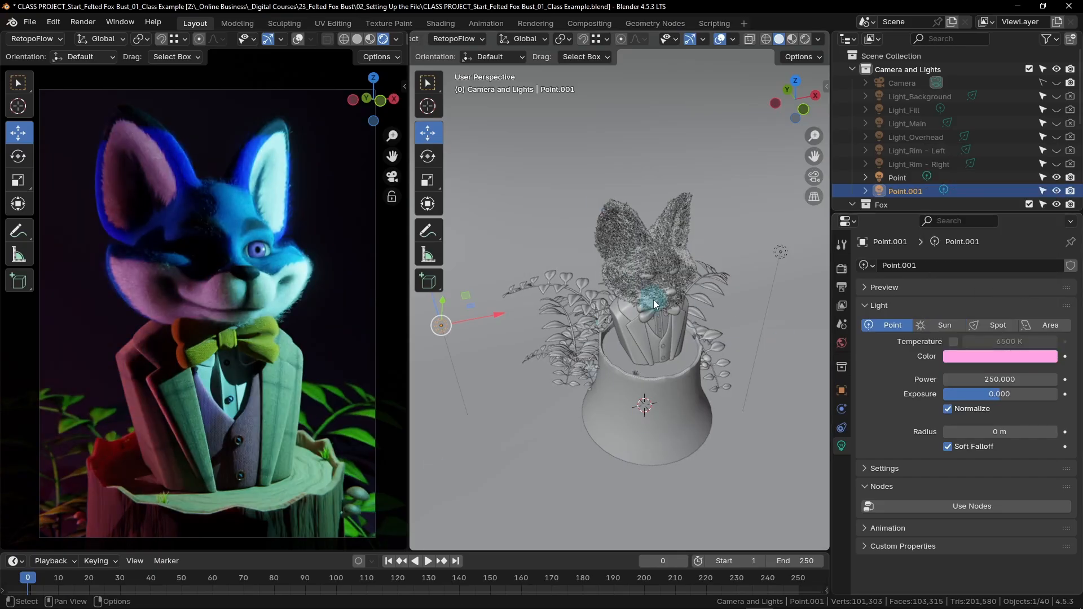
Step: Move the original cyan point light so it lights more of the fox's face, finishing with about -0.28 m in X
middle_click_drag(634, 310, 658, 297)
left_click(722, 297)
scroll(723, 298, "down", 2)
left_click_drag(755, 271, 661, 245)
middle_click_drag(661, 246, 721, 251)
mouse_move(740, 263)
left_mouse_down()
mouse_move(705, 260)
mouse_move(727, 263)
left_mouse_up()
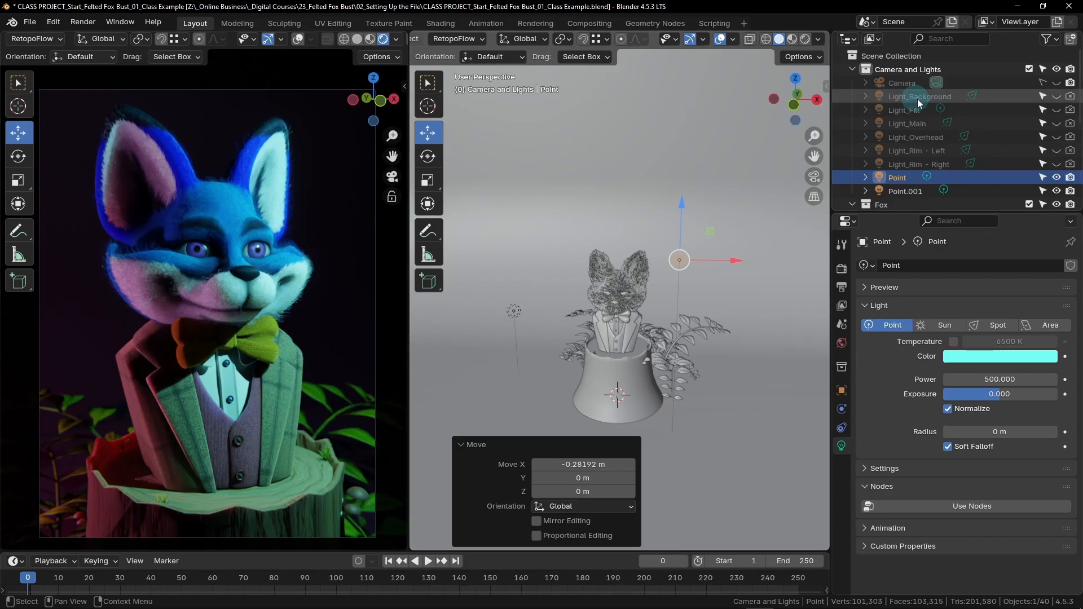
Step: Show Light_Background in the viewport again
left_click(1056, 97)
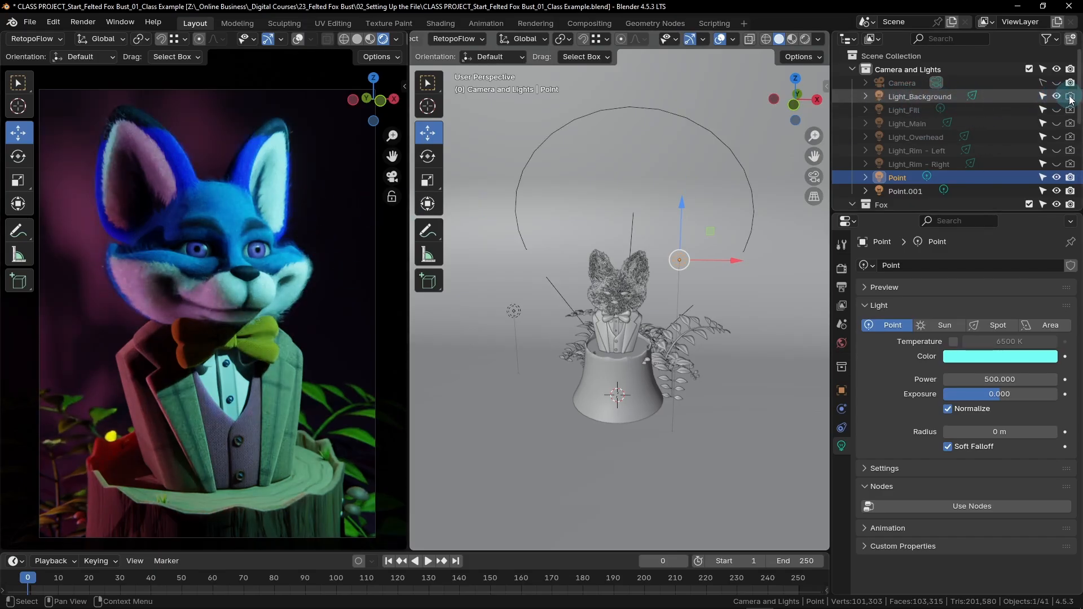